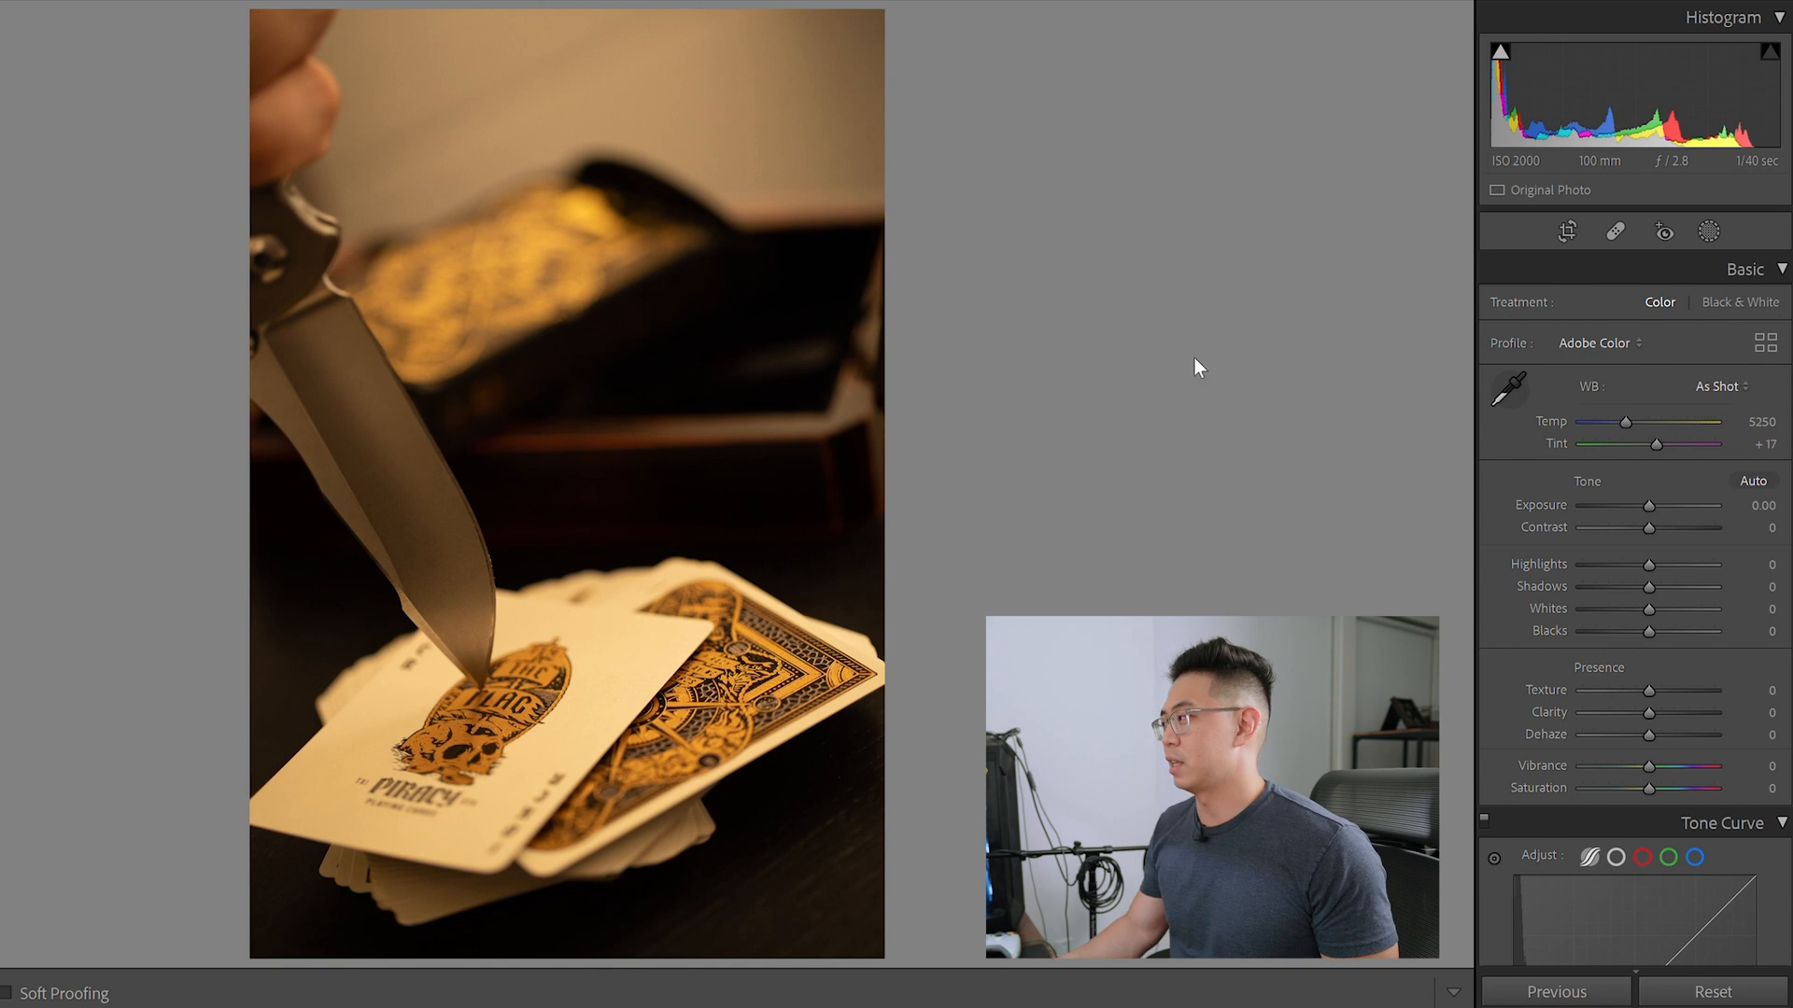
Crop the photo to a 4 x 5 / 8 x 10 aspect, with the frame shifted down so the full card stack is included
{"action": "left_click", "coordinate": [1568, 230]}
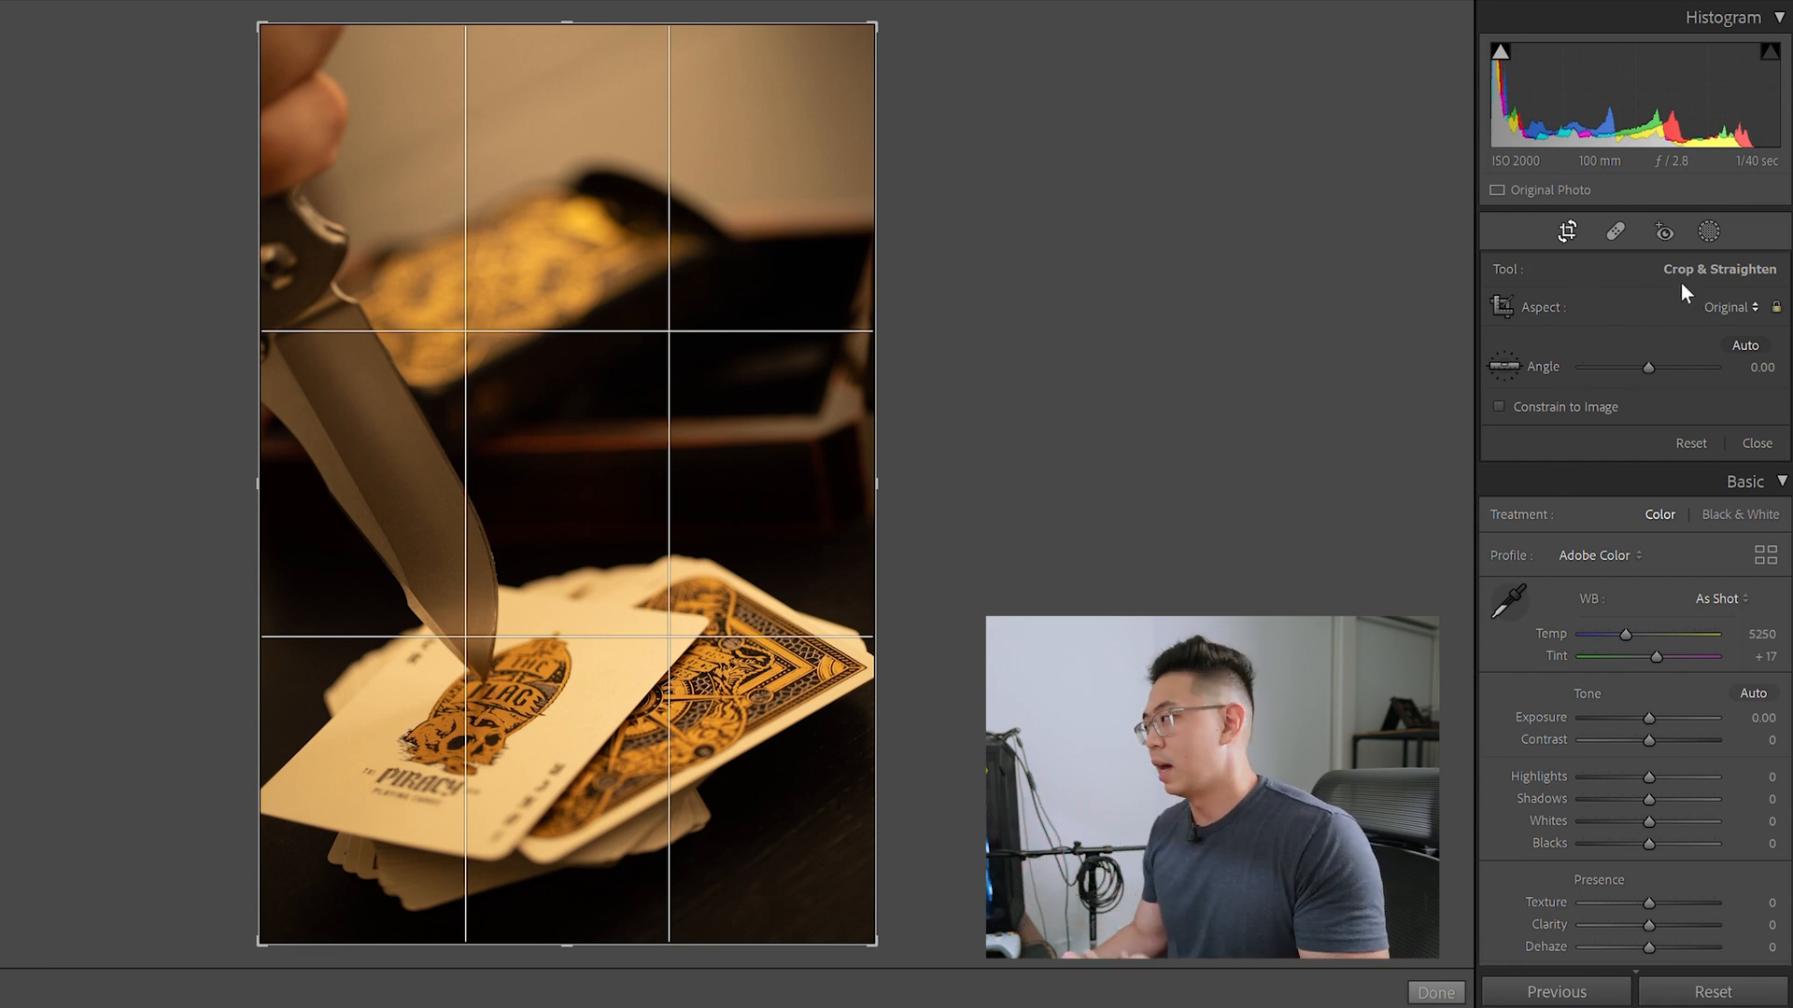
{"action": "left_click", "coordinate": [1611, 431]}
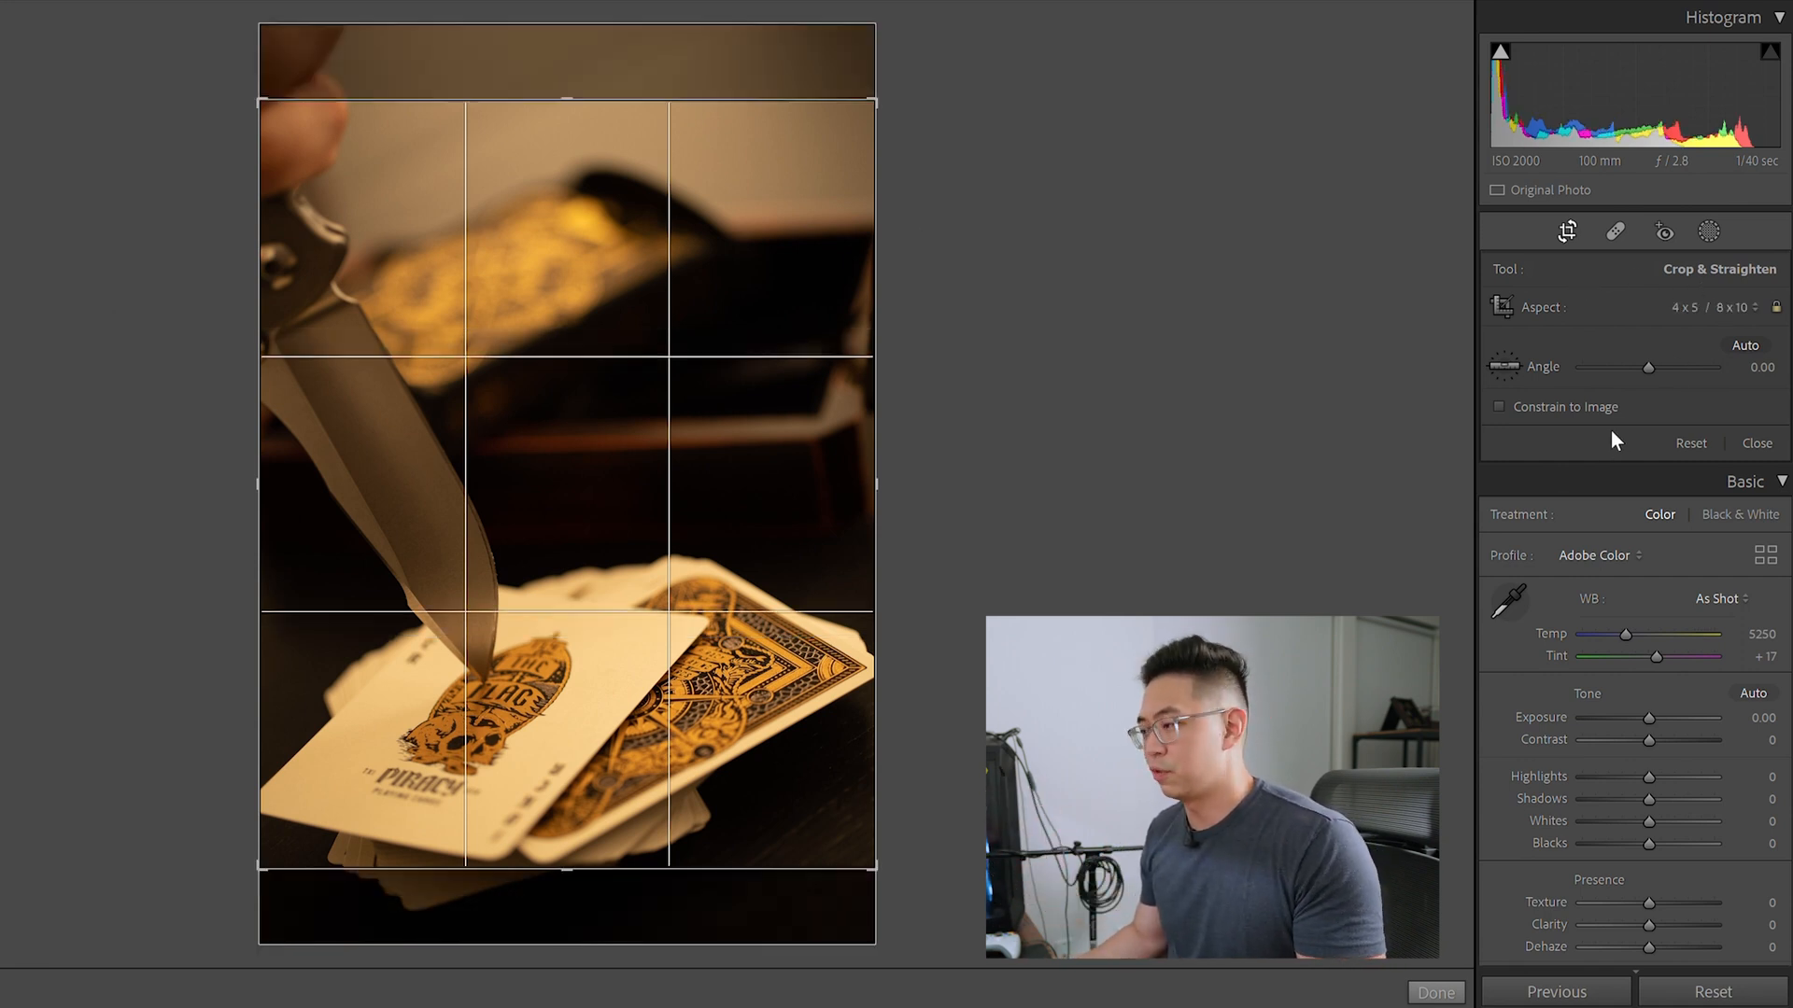
{"action": "left_click_drag", "start_coordinate": [745, 675], "coordinate": [746, 524]}
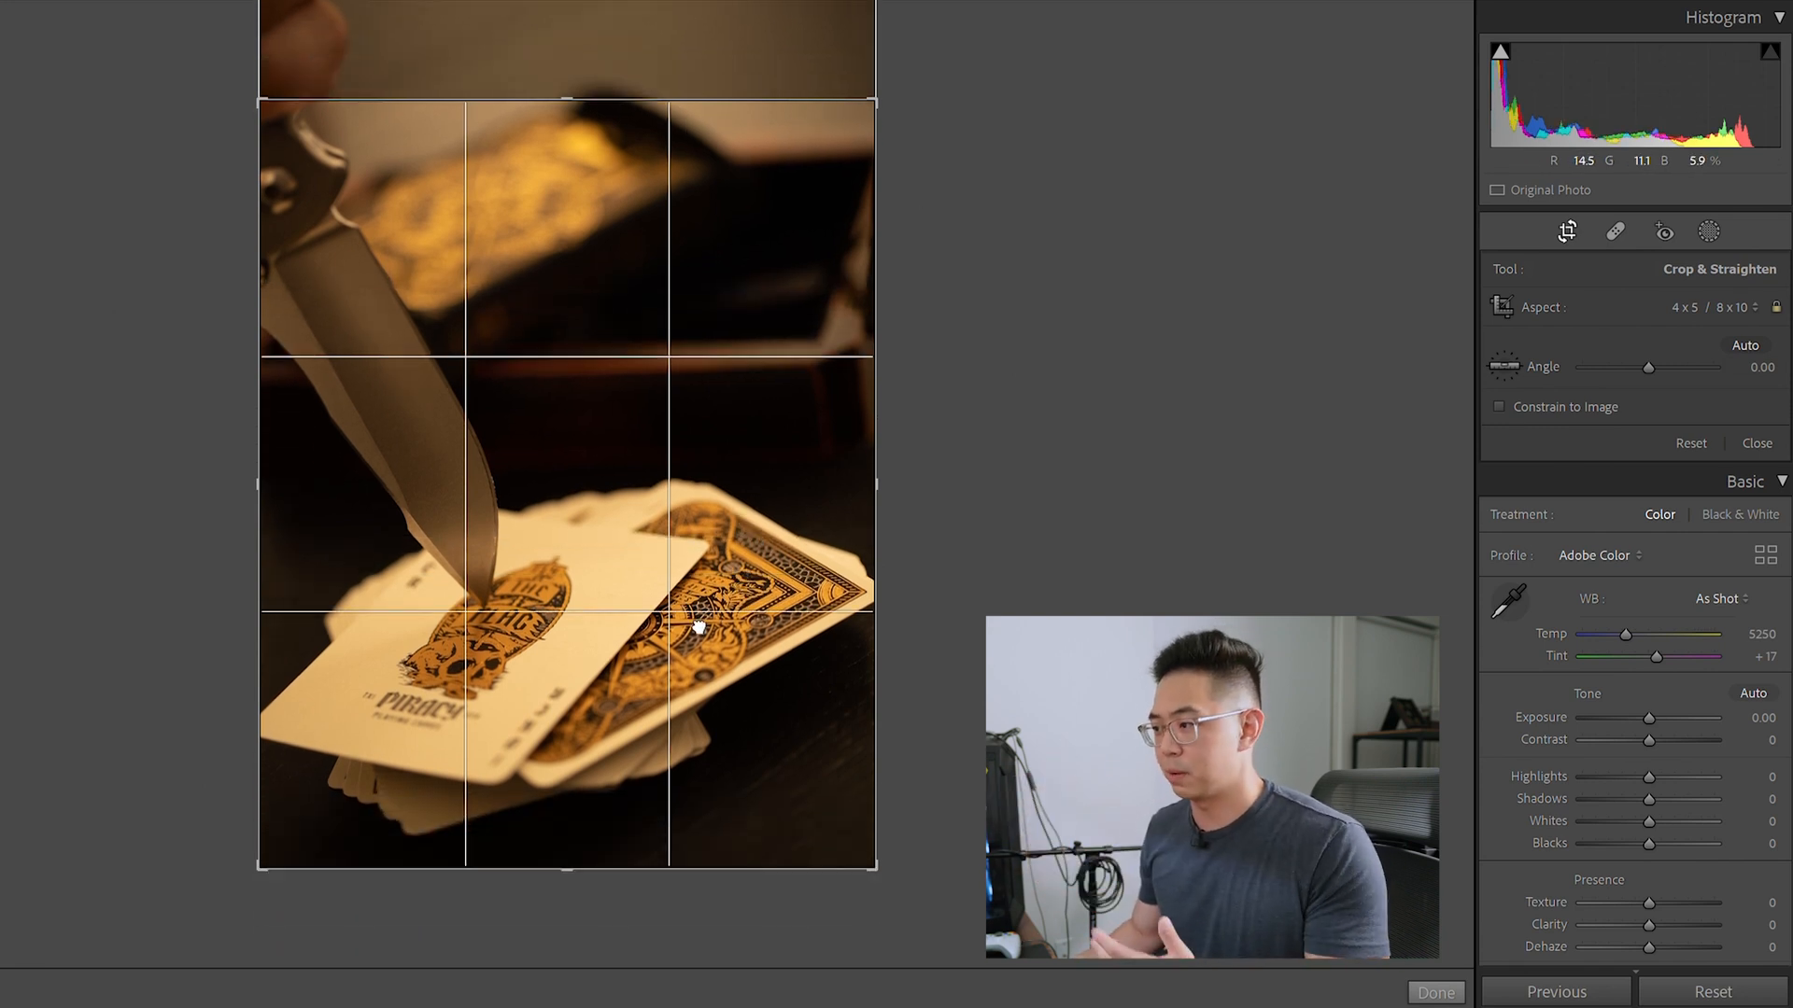
{"action": "left_click_drag", "start_coordinate": [698, 627], "coordinate": [698, 633]}
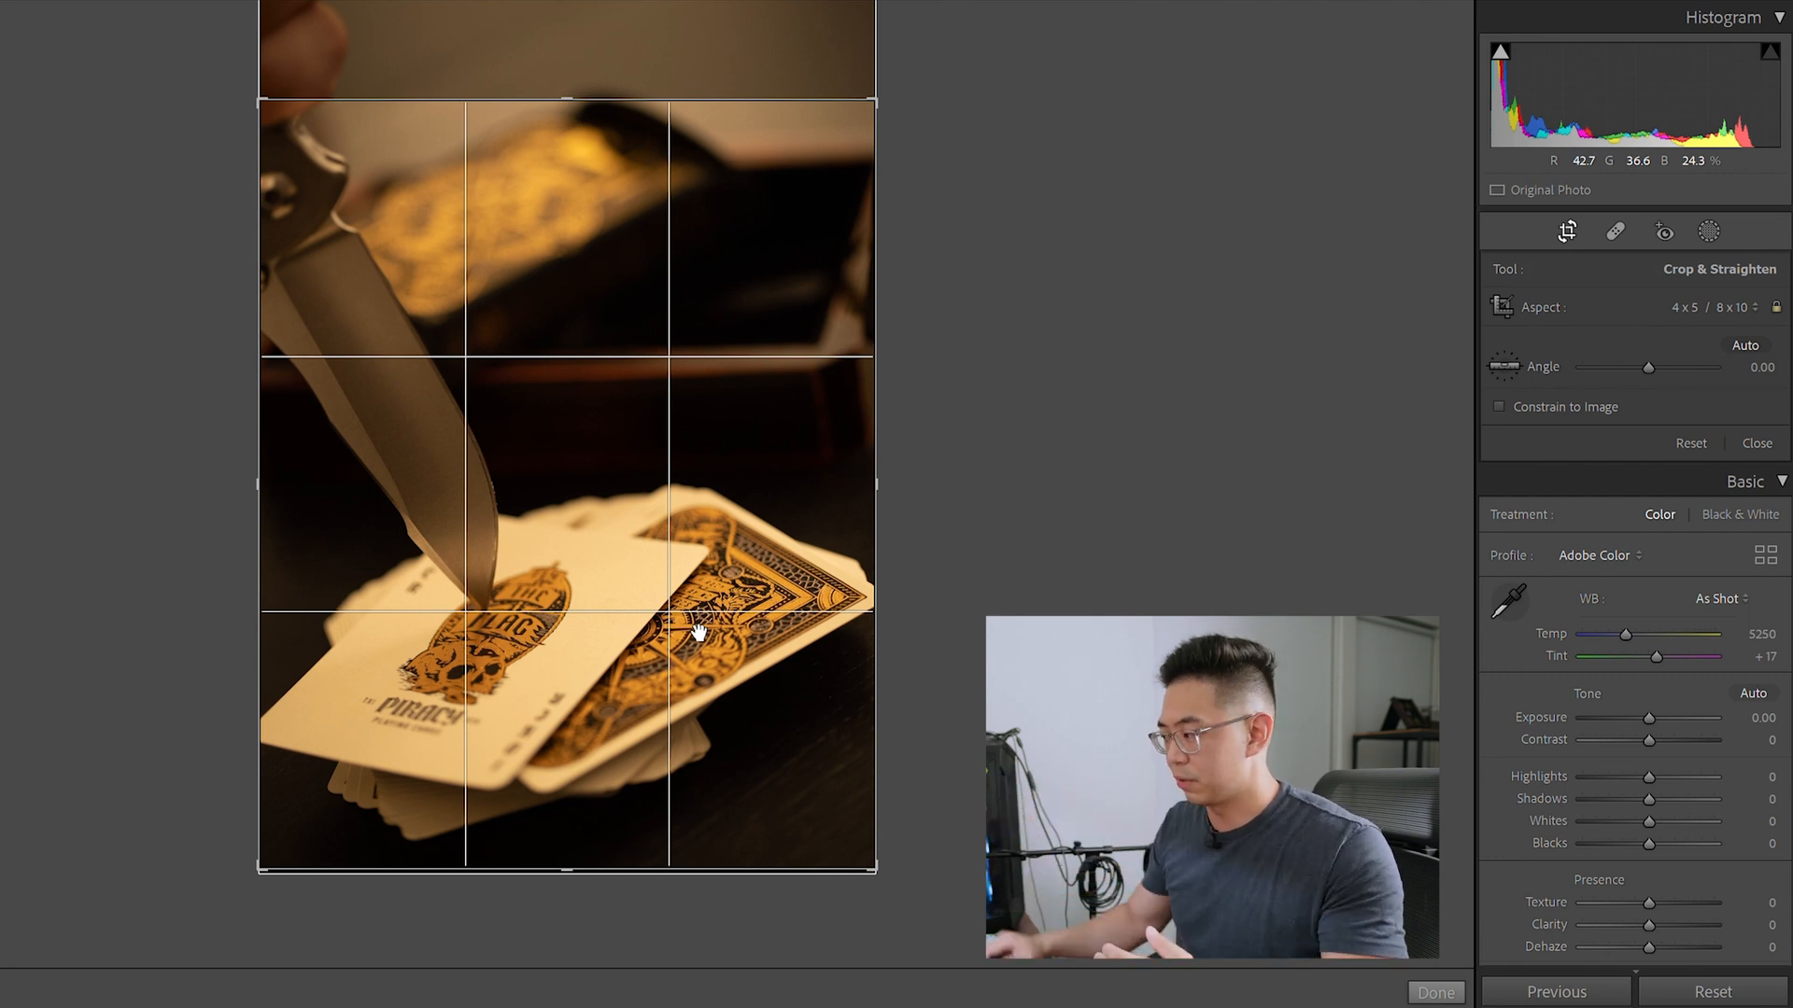
{"action": "left_click", "coordinate": [1452, 988]}
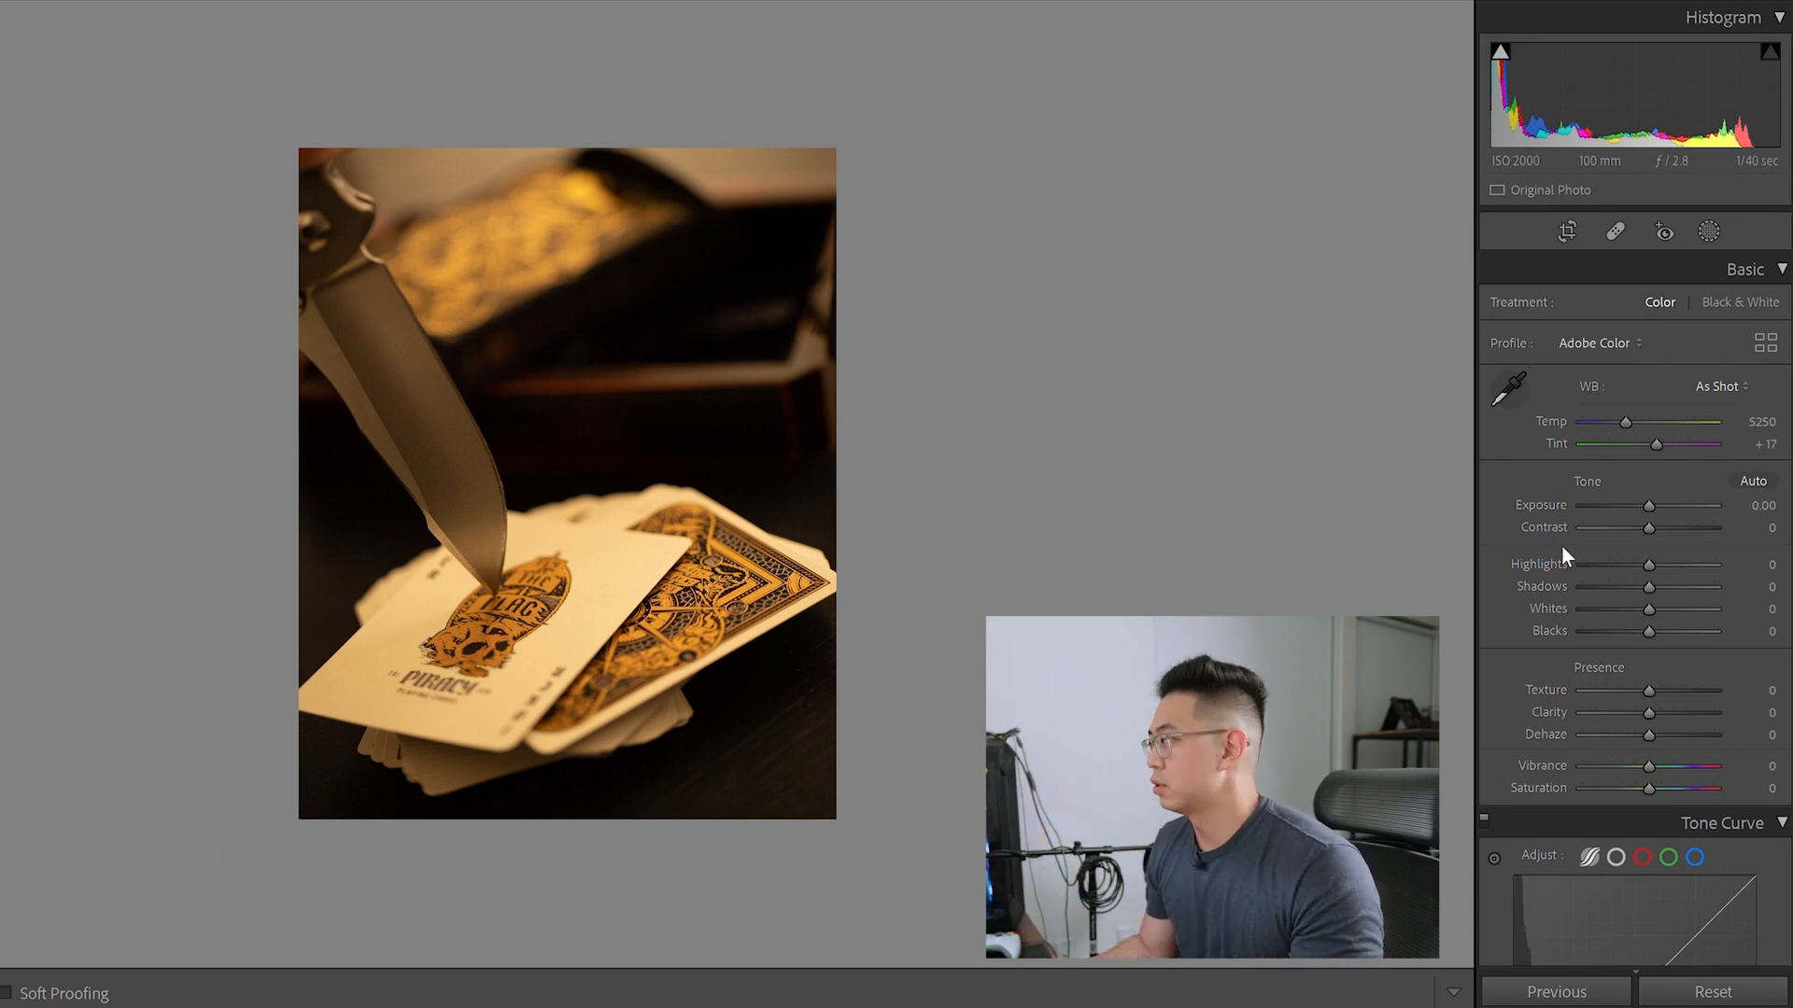
Transform the photo with Scale 104, X Offset −1.7 and Y Offset +0.9 to reposition the knife and cards
{"action": "scroll", "coordinate": [1563, 564], "scroll_direction": "down", "scroll_amount": 5}
{"action": "scroll", "coordinate": [1557, 552], "scroll_direction": "down", "scroll_amount": 10}
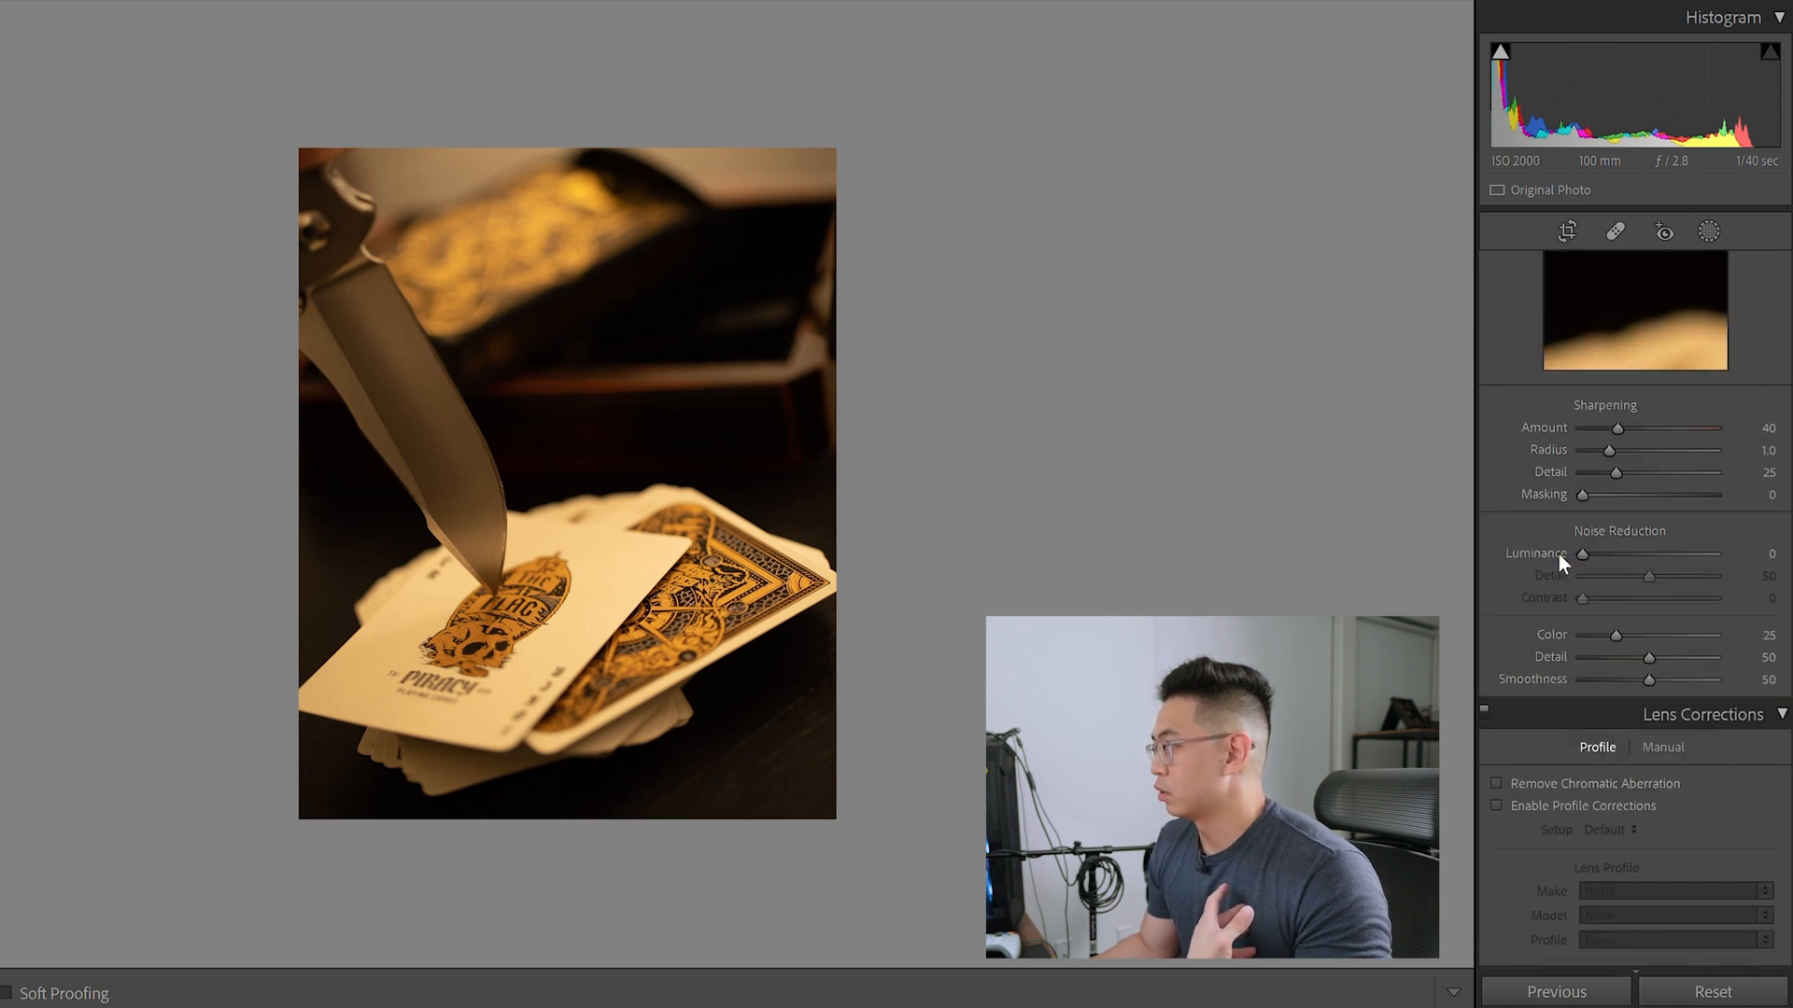
{"action": "scroll", "coordinate": [1557, 551], "scroll_direction": "down", "scroll_amount": 4}
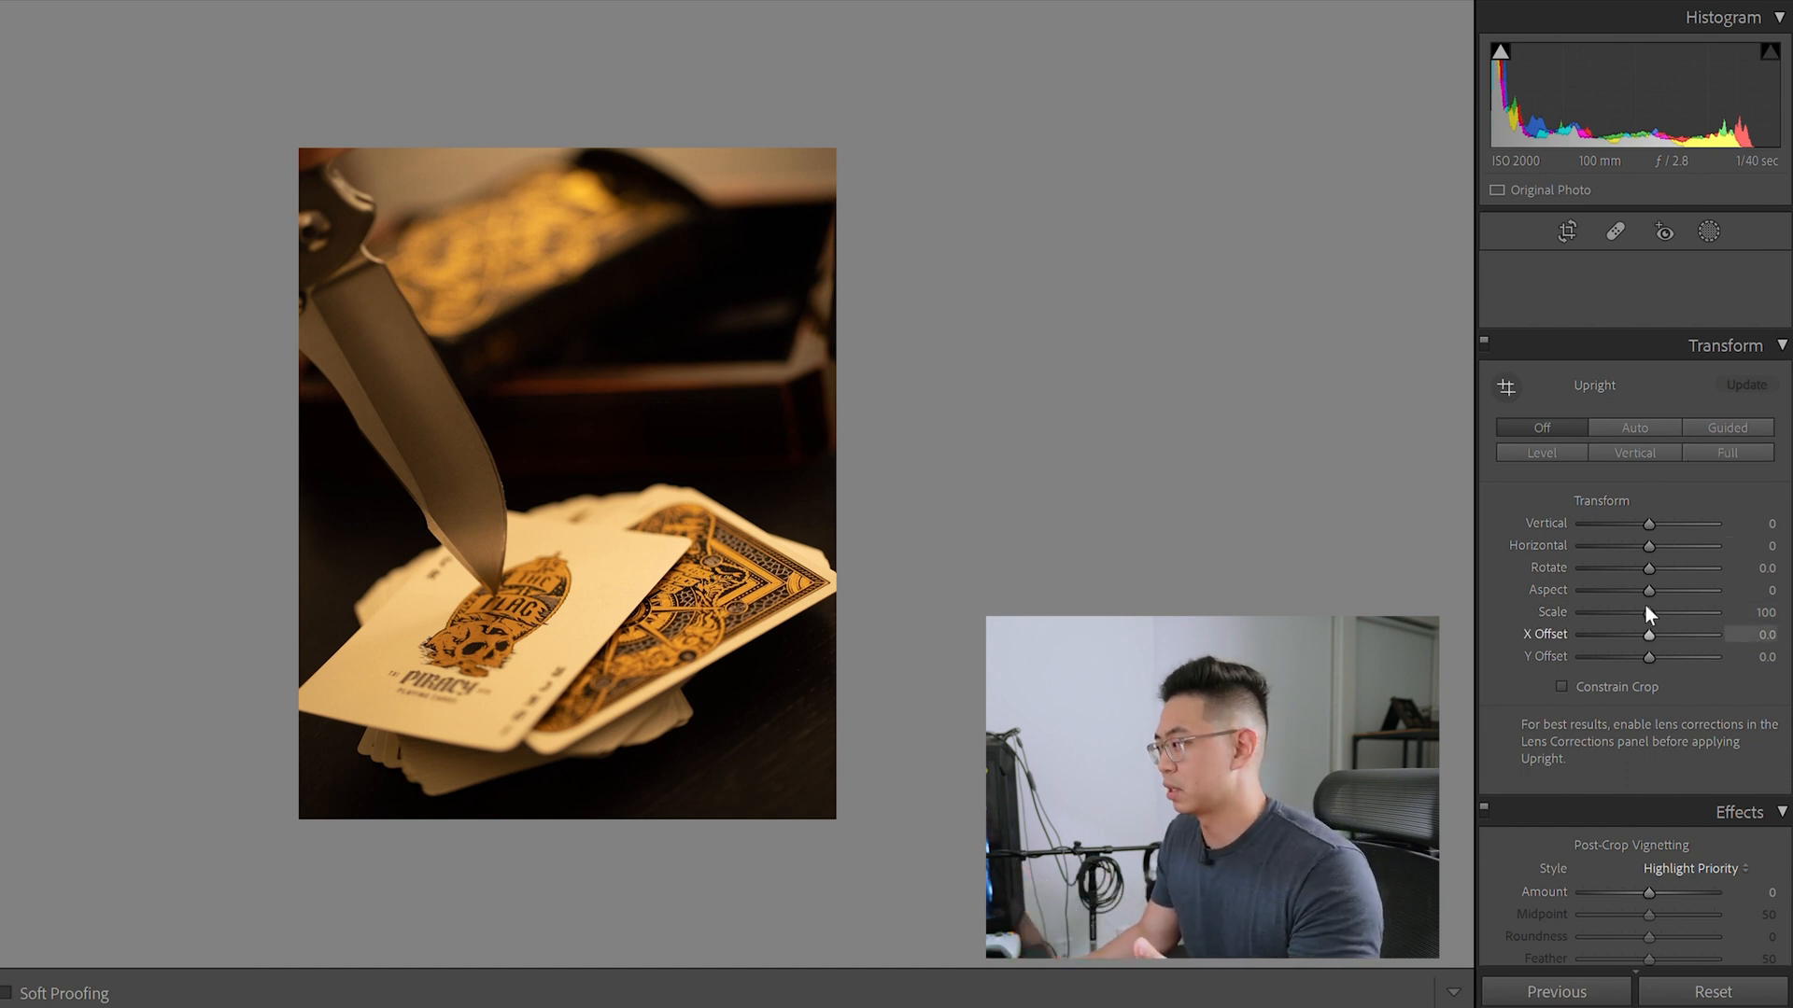
{"action": "left_click_drag", "start_coordinate": [1651, 591], "coordinate": [1648, 605]}
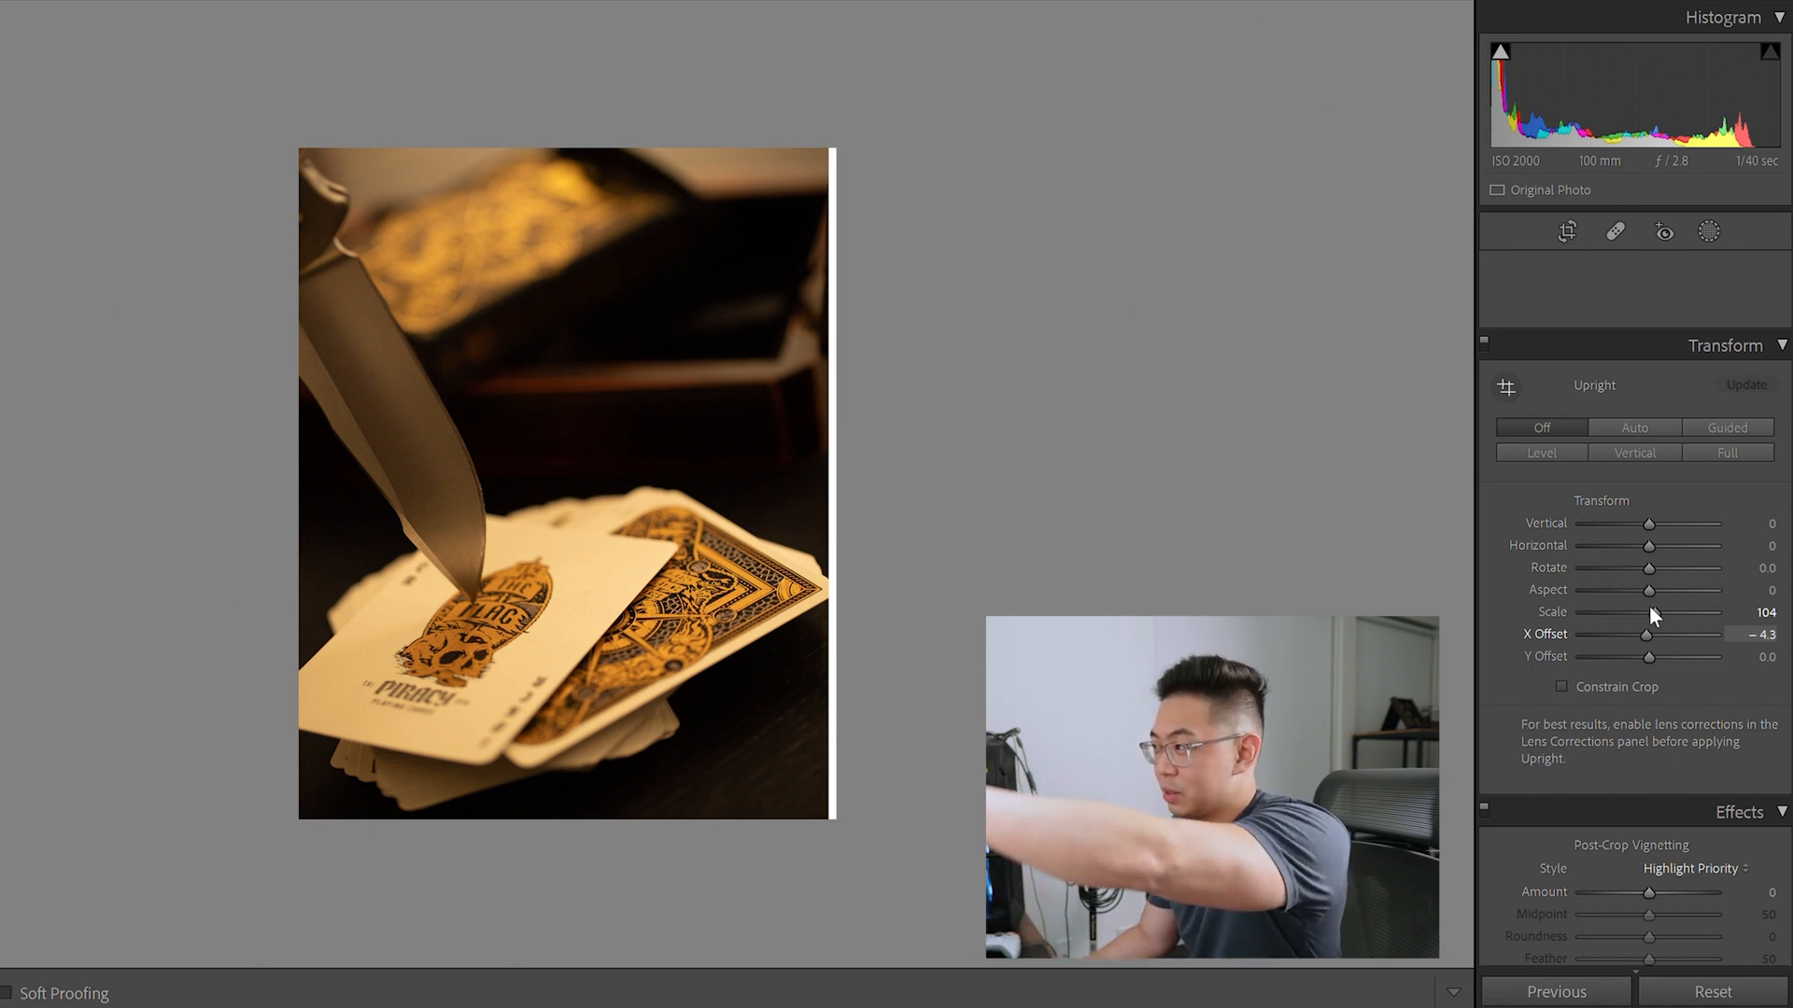
{"action": "left_click_drag", "start_coordinate": [1648, 628], "coordinate": [1652, 655]}
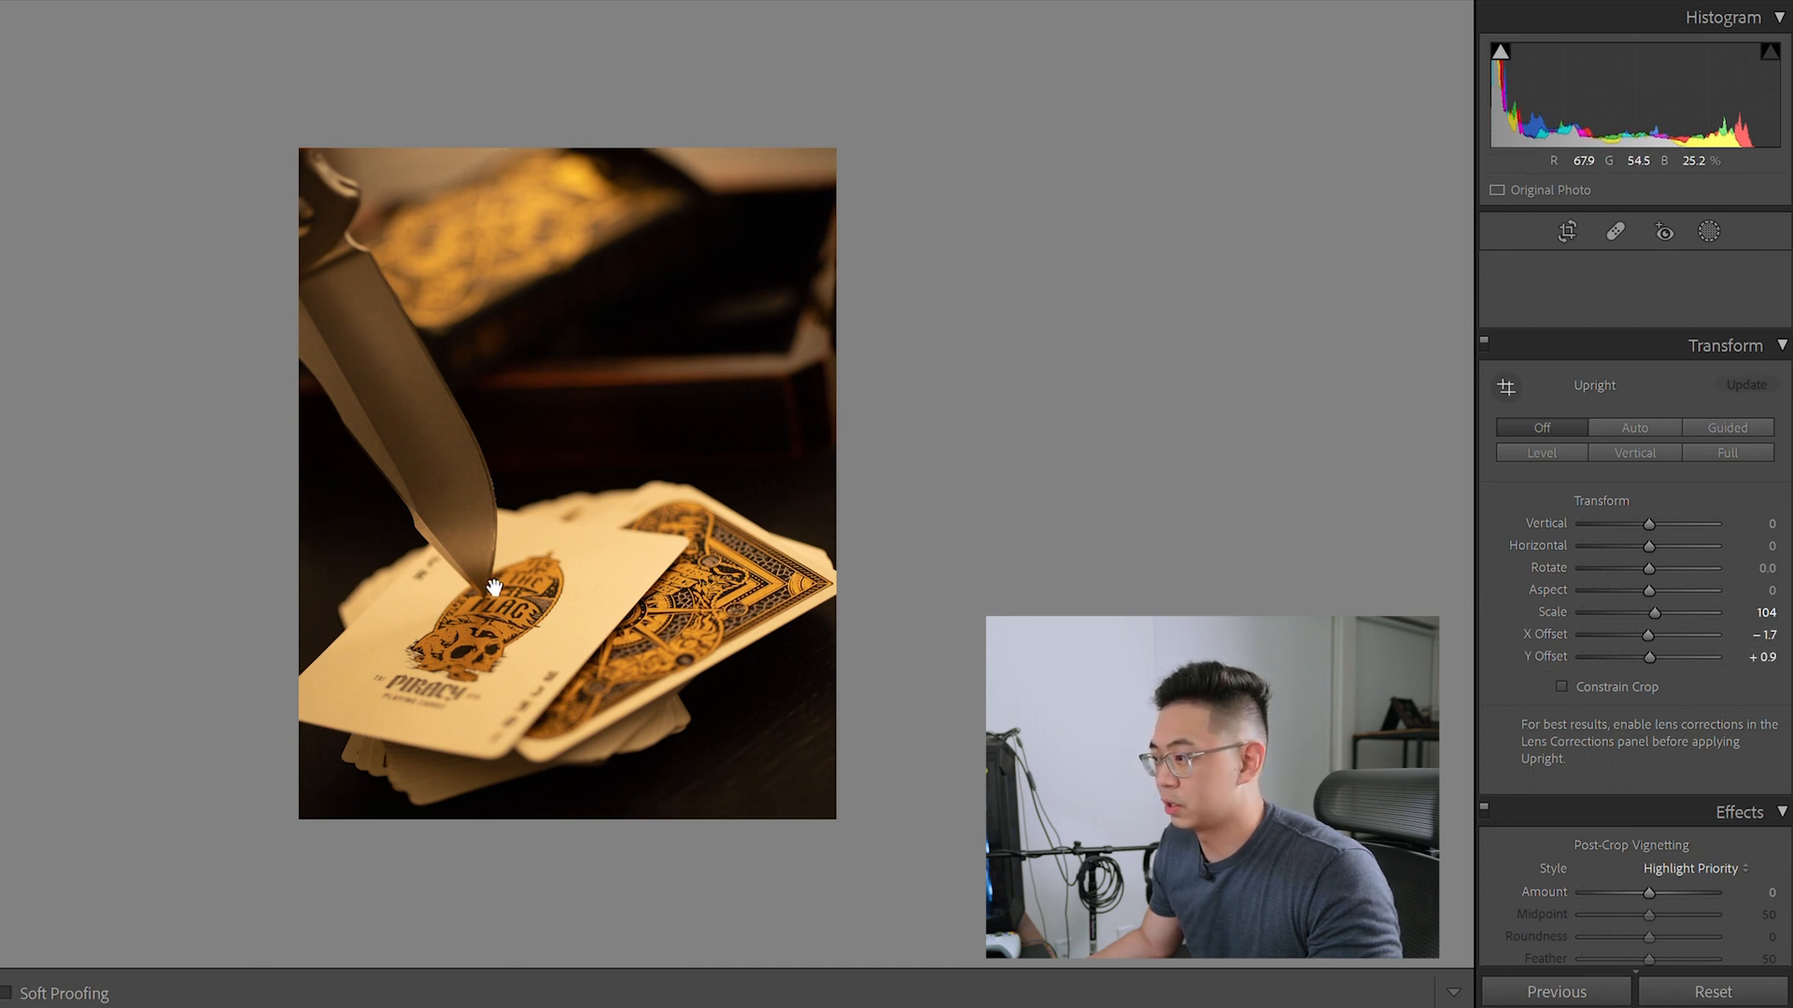
Try a 1 x 1 crop, judge the composition at a reduced view size, and restore the 4 x 5 crop
{"action": "left_click", "coordinate": [1567, 228]}
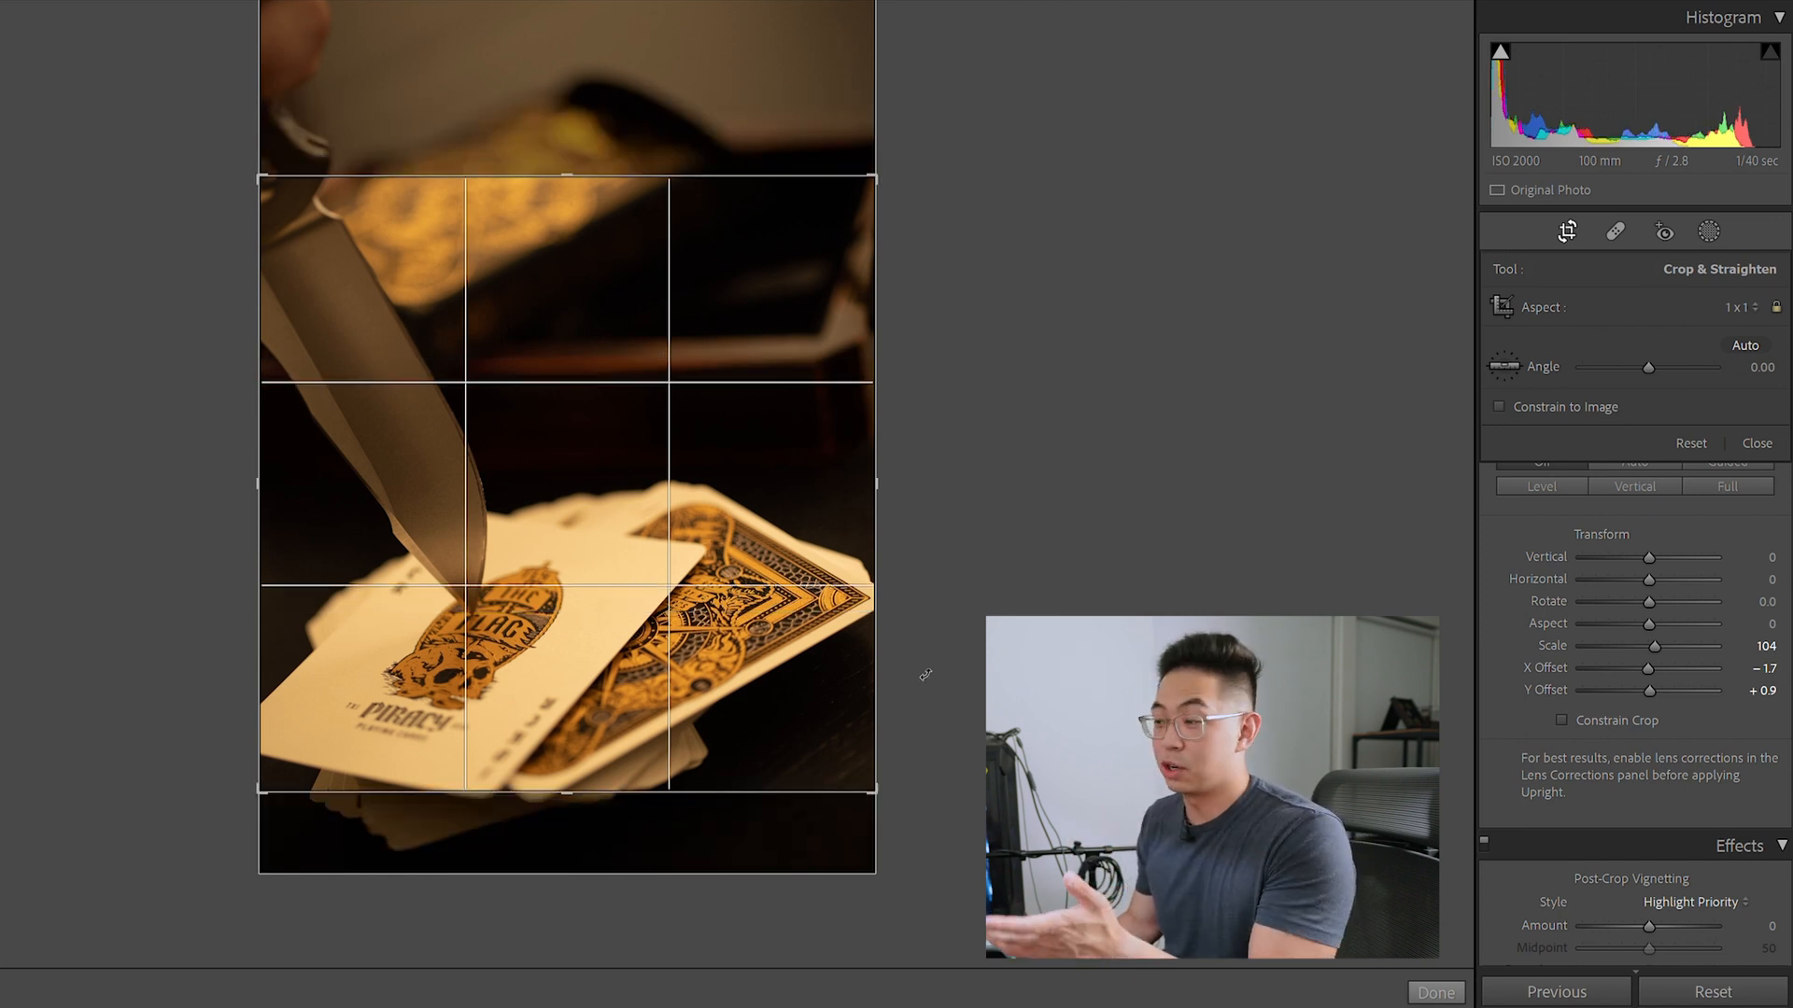
{"action": "left_click", "coordinate": [1419, 983]}
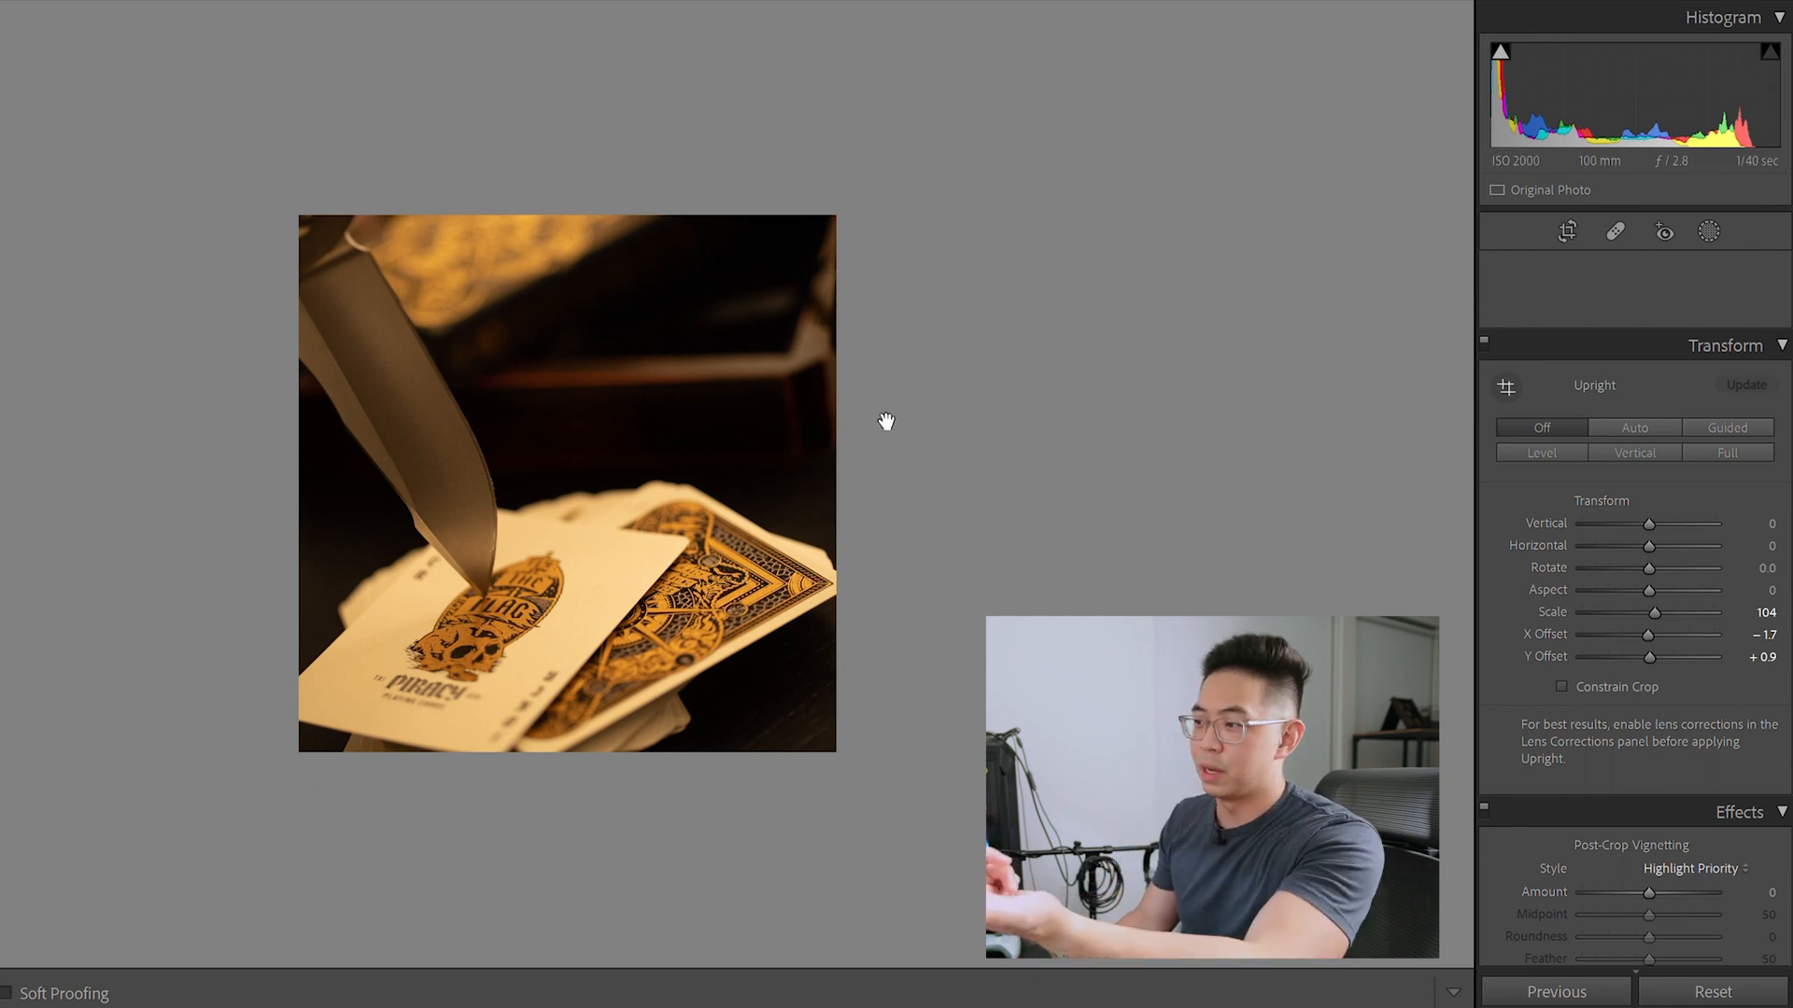
{"action": "key", "text": "ctrl+minus"}
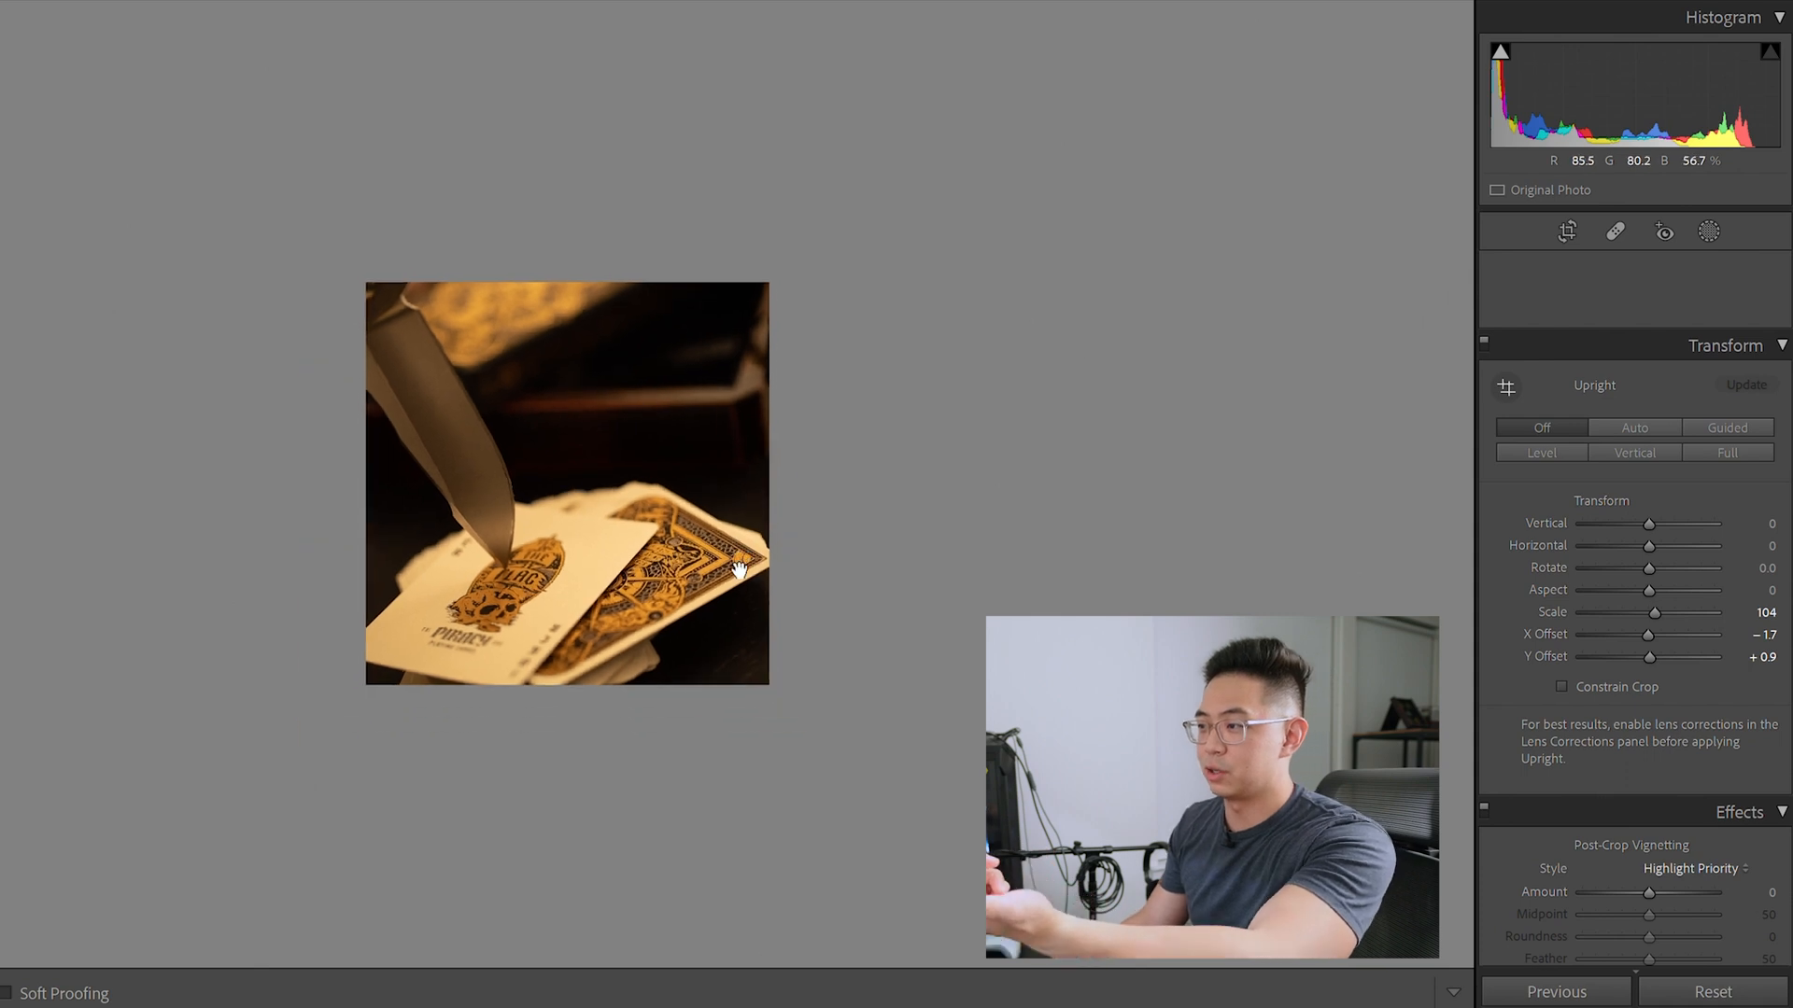
{"action": "key", "text": "ctrl+minus"}
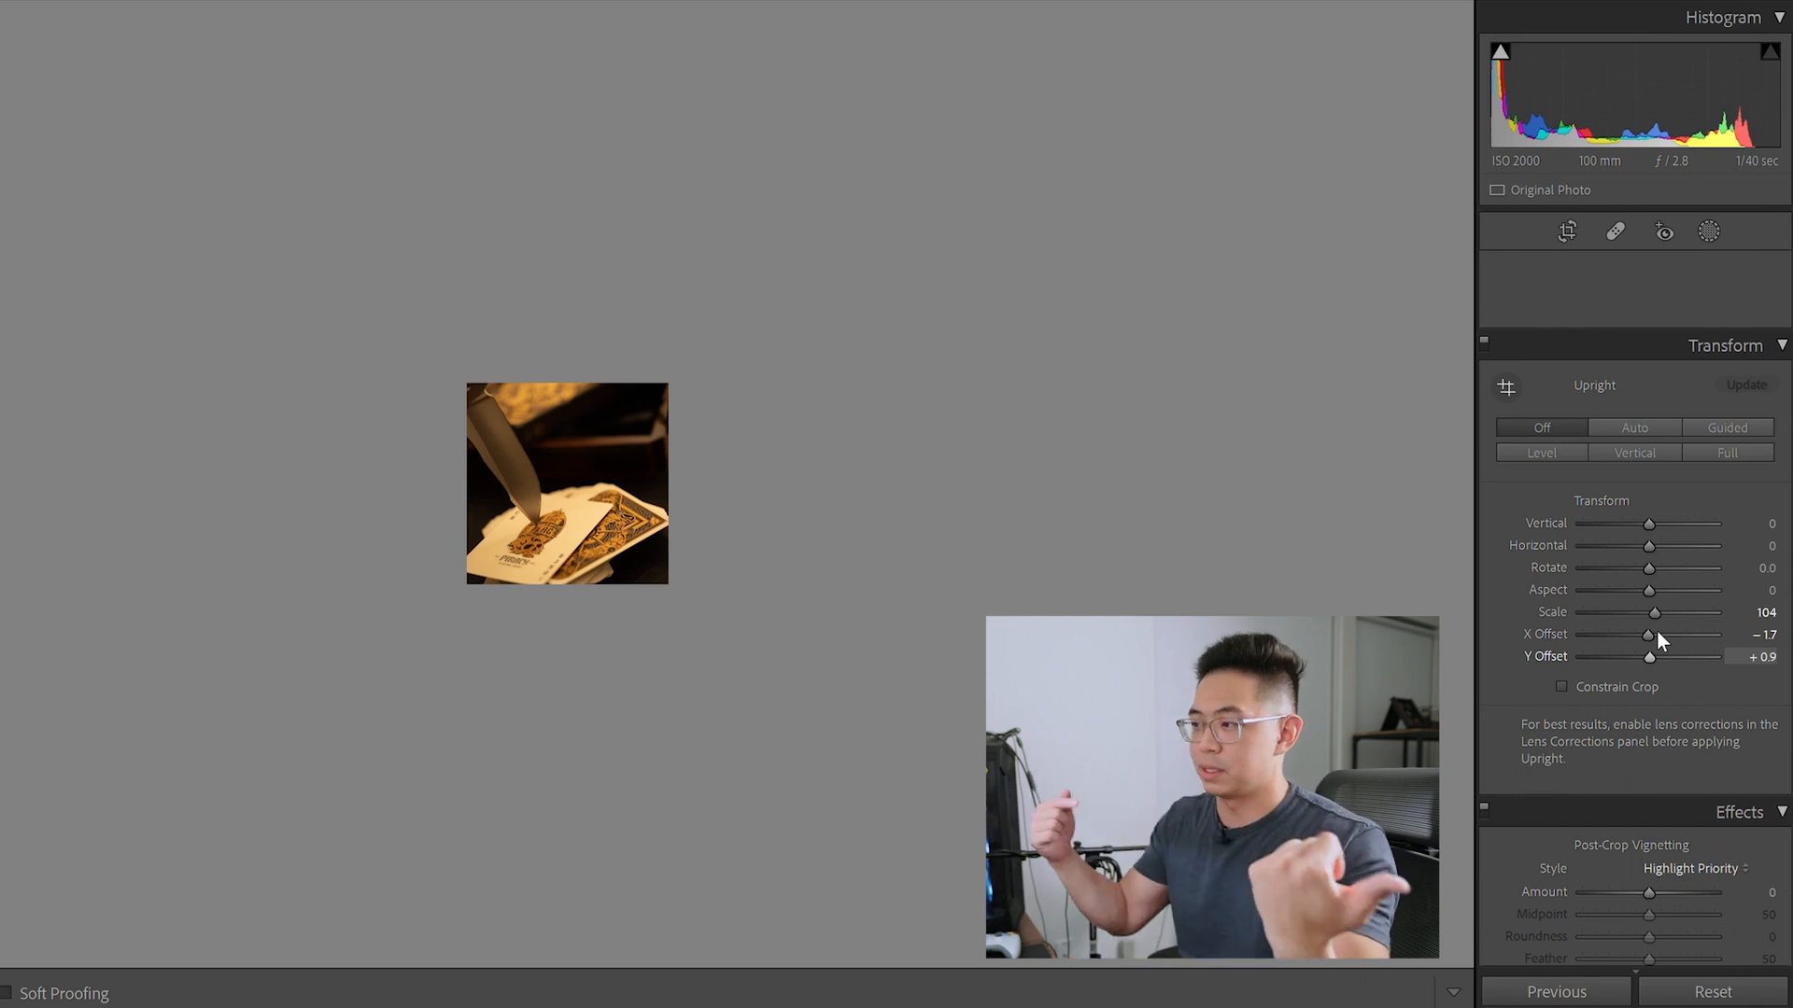
{"action": "key", "text": "Right"}
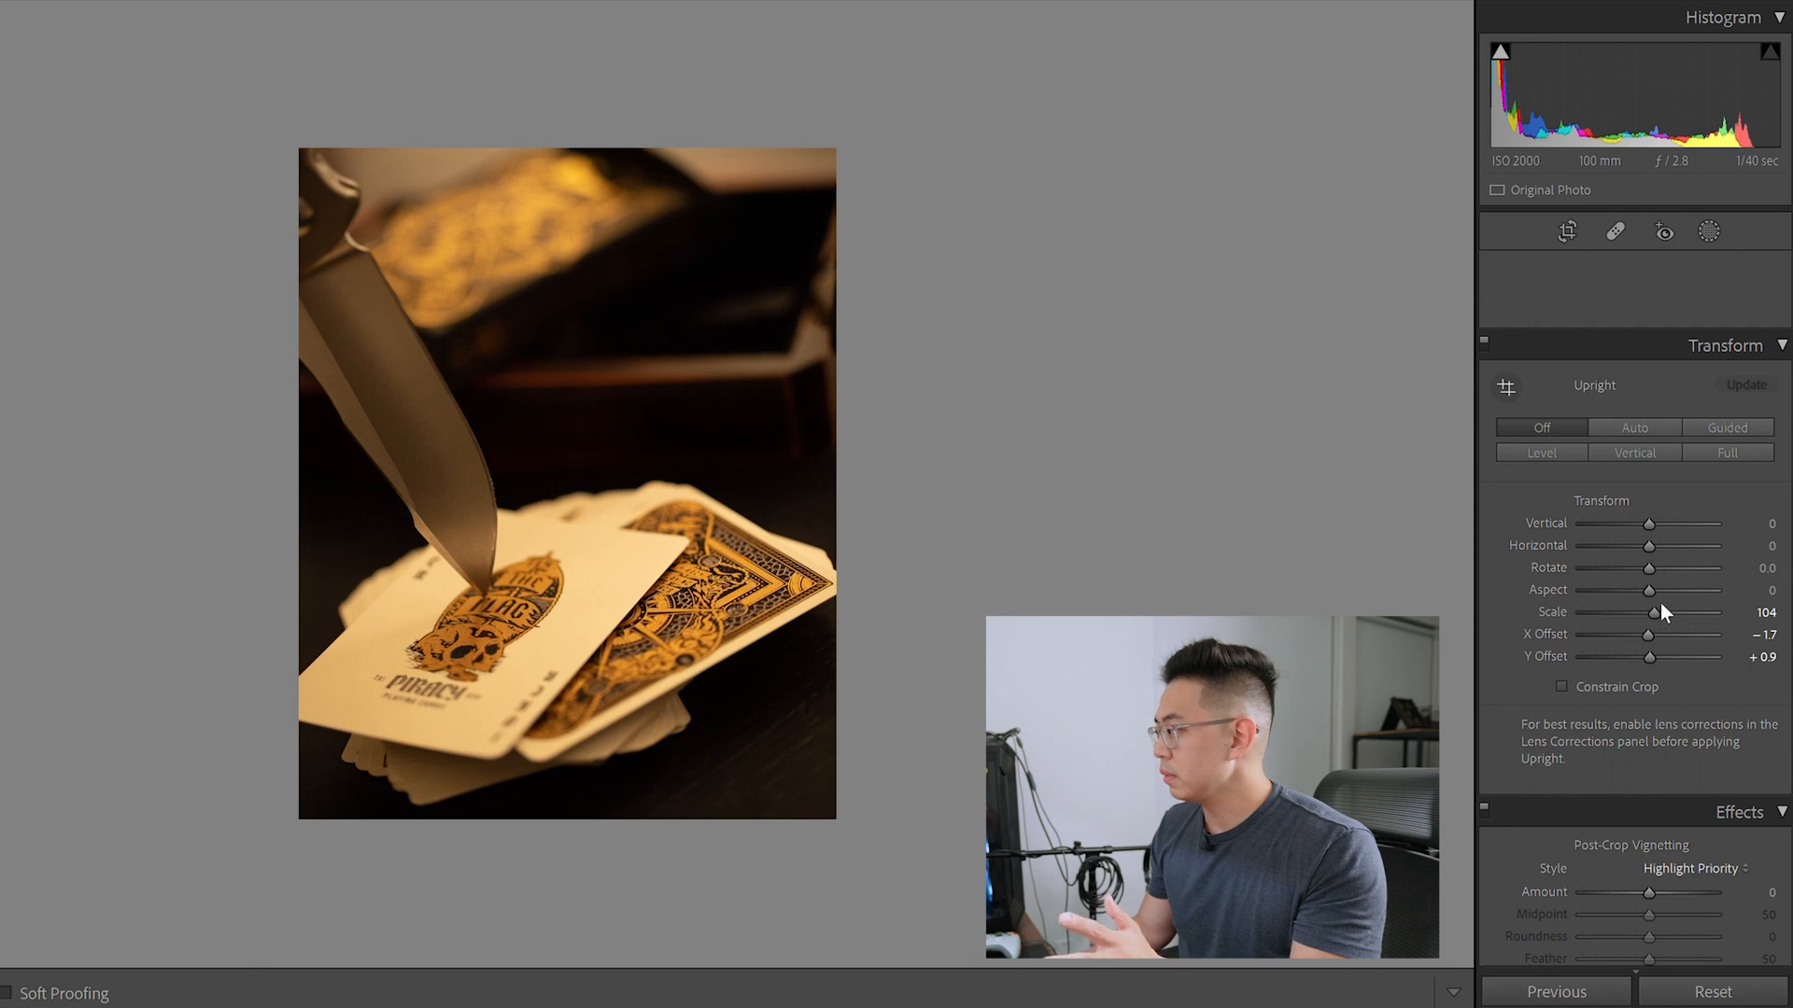
Refine the photo's transform to Scale 106, X Offset −2.6 and Y Offset +1.7
{"action": "left_click_drag", "start_coordinate": [1655, 586], "coordinate": [1647, 609]}
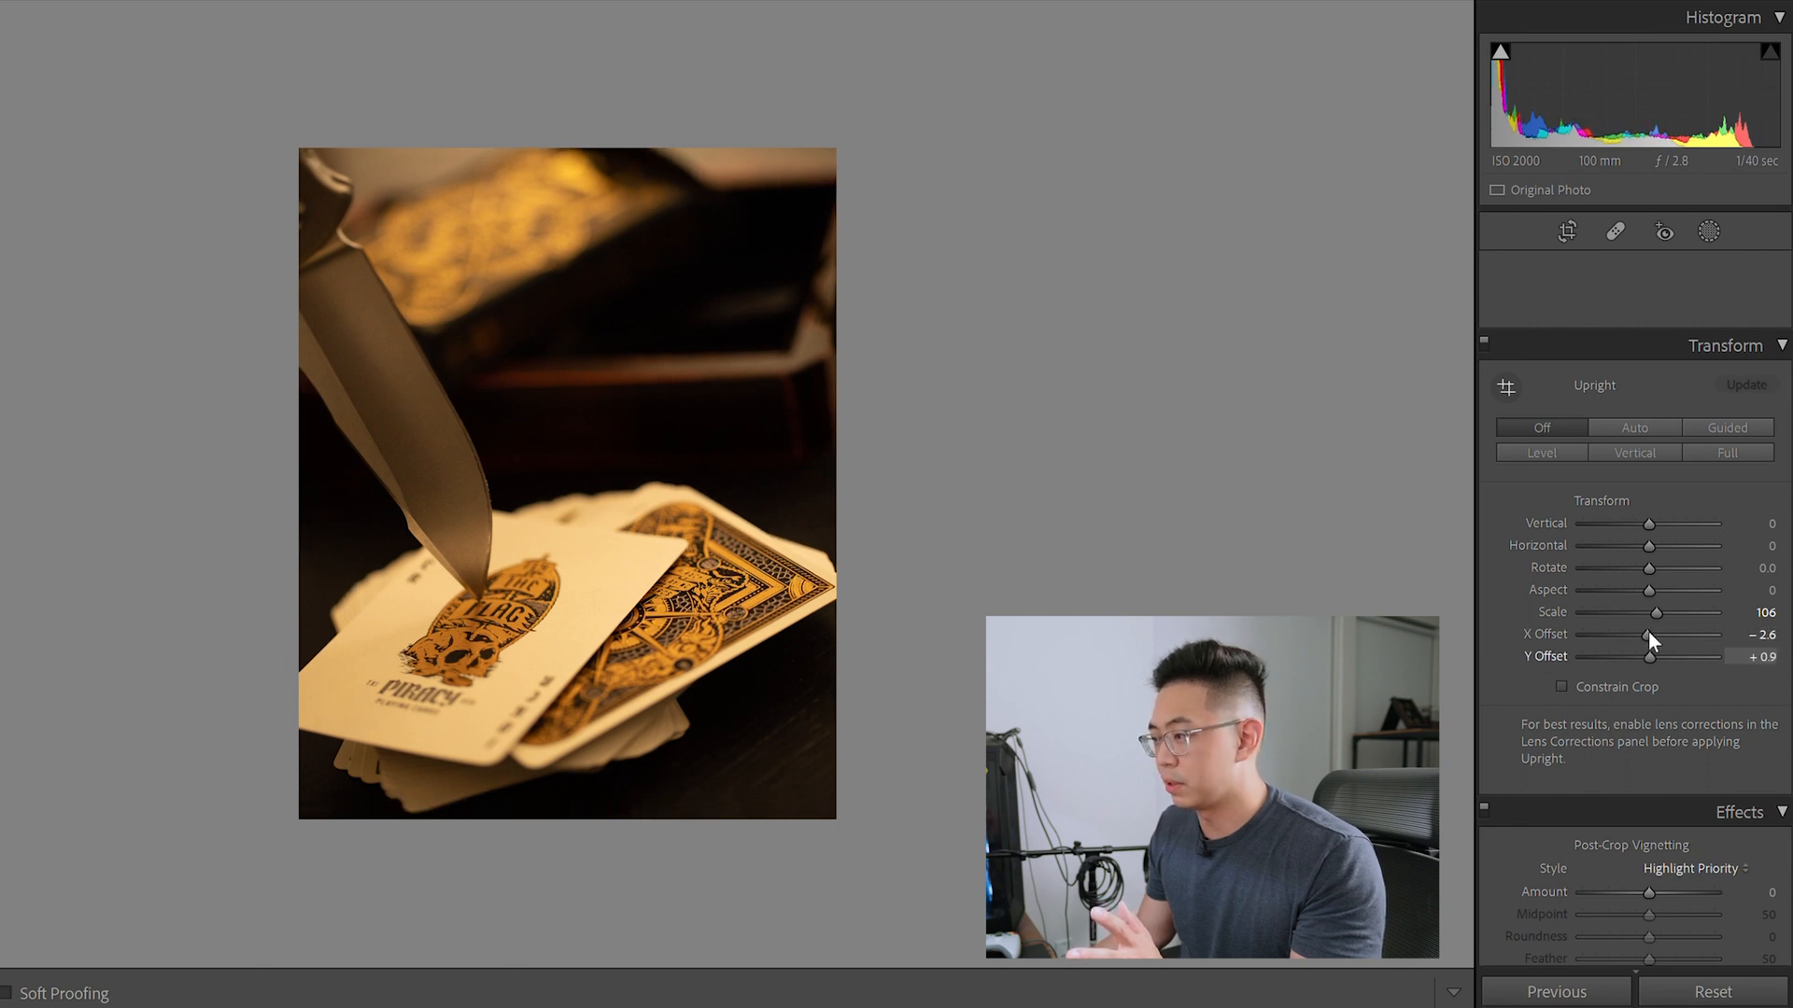
{"action": "left_click_drag", "start_coordinate": [1648, 631], "coordinate": [1649, 630]}
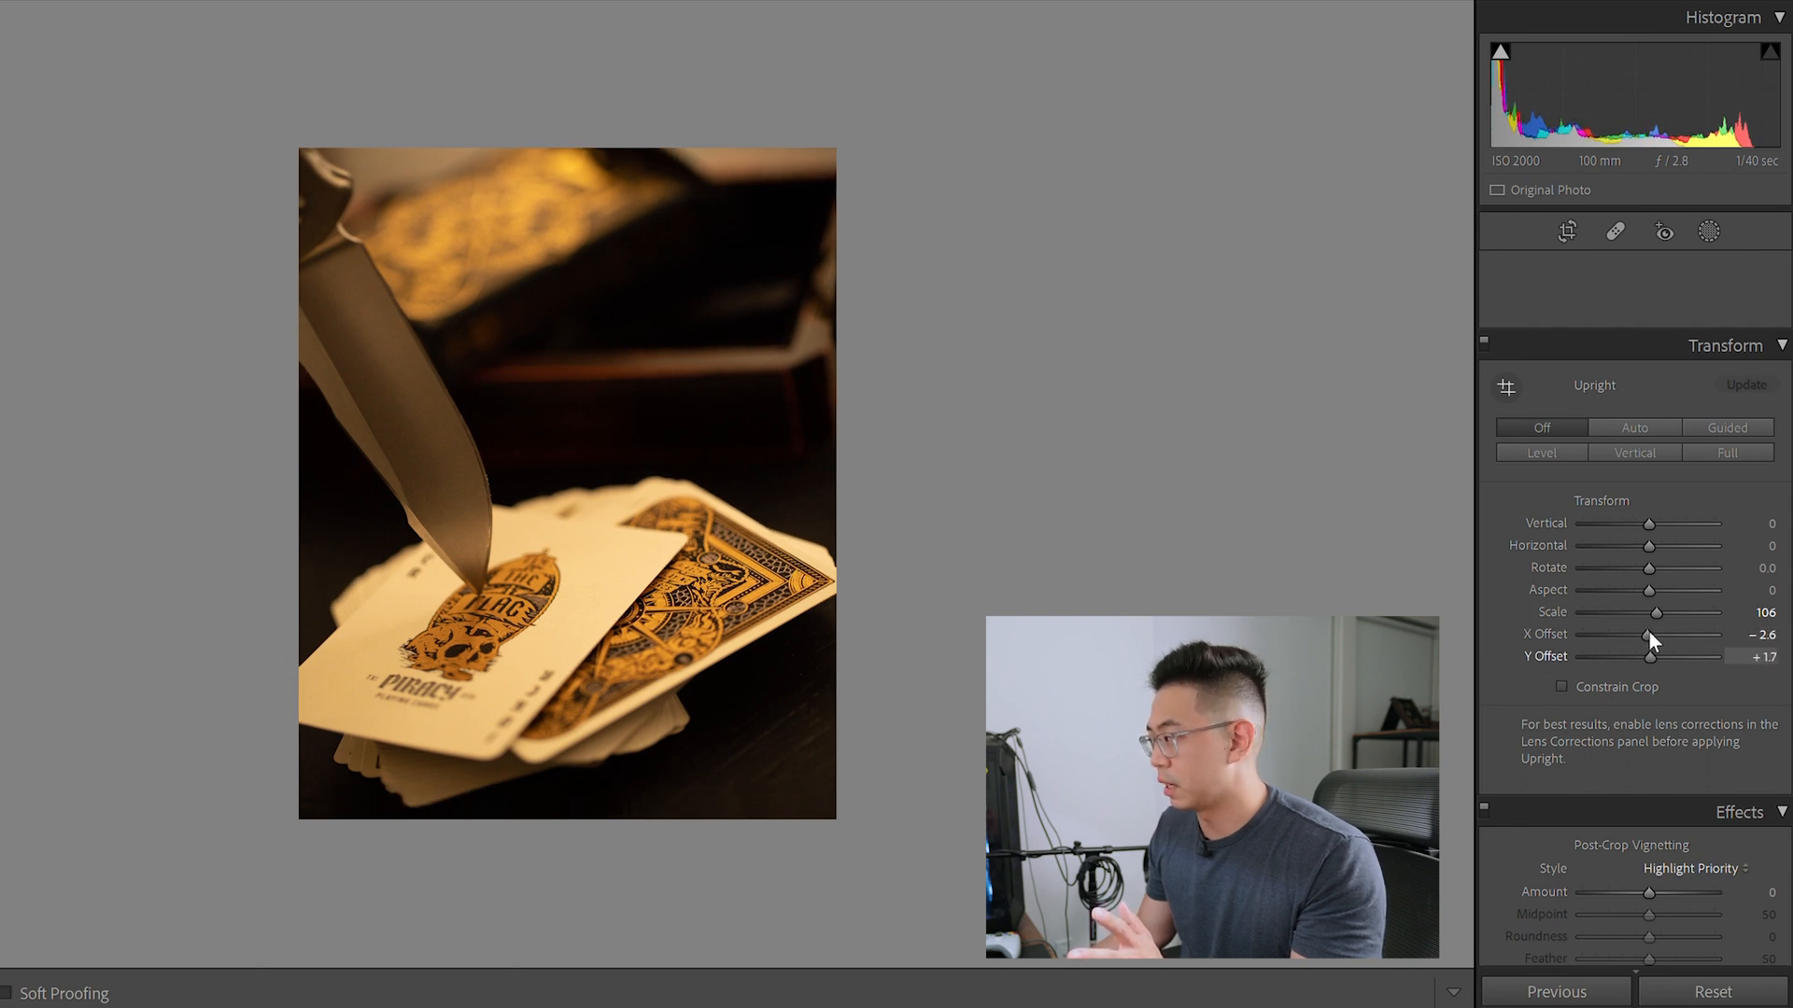
Try the 1 x 1 crop on the rescaled photo at a reduced view size and undo it
{"action": "left_click", "coordinate": [1570, 213]}
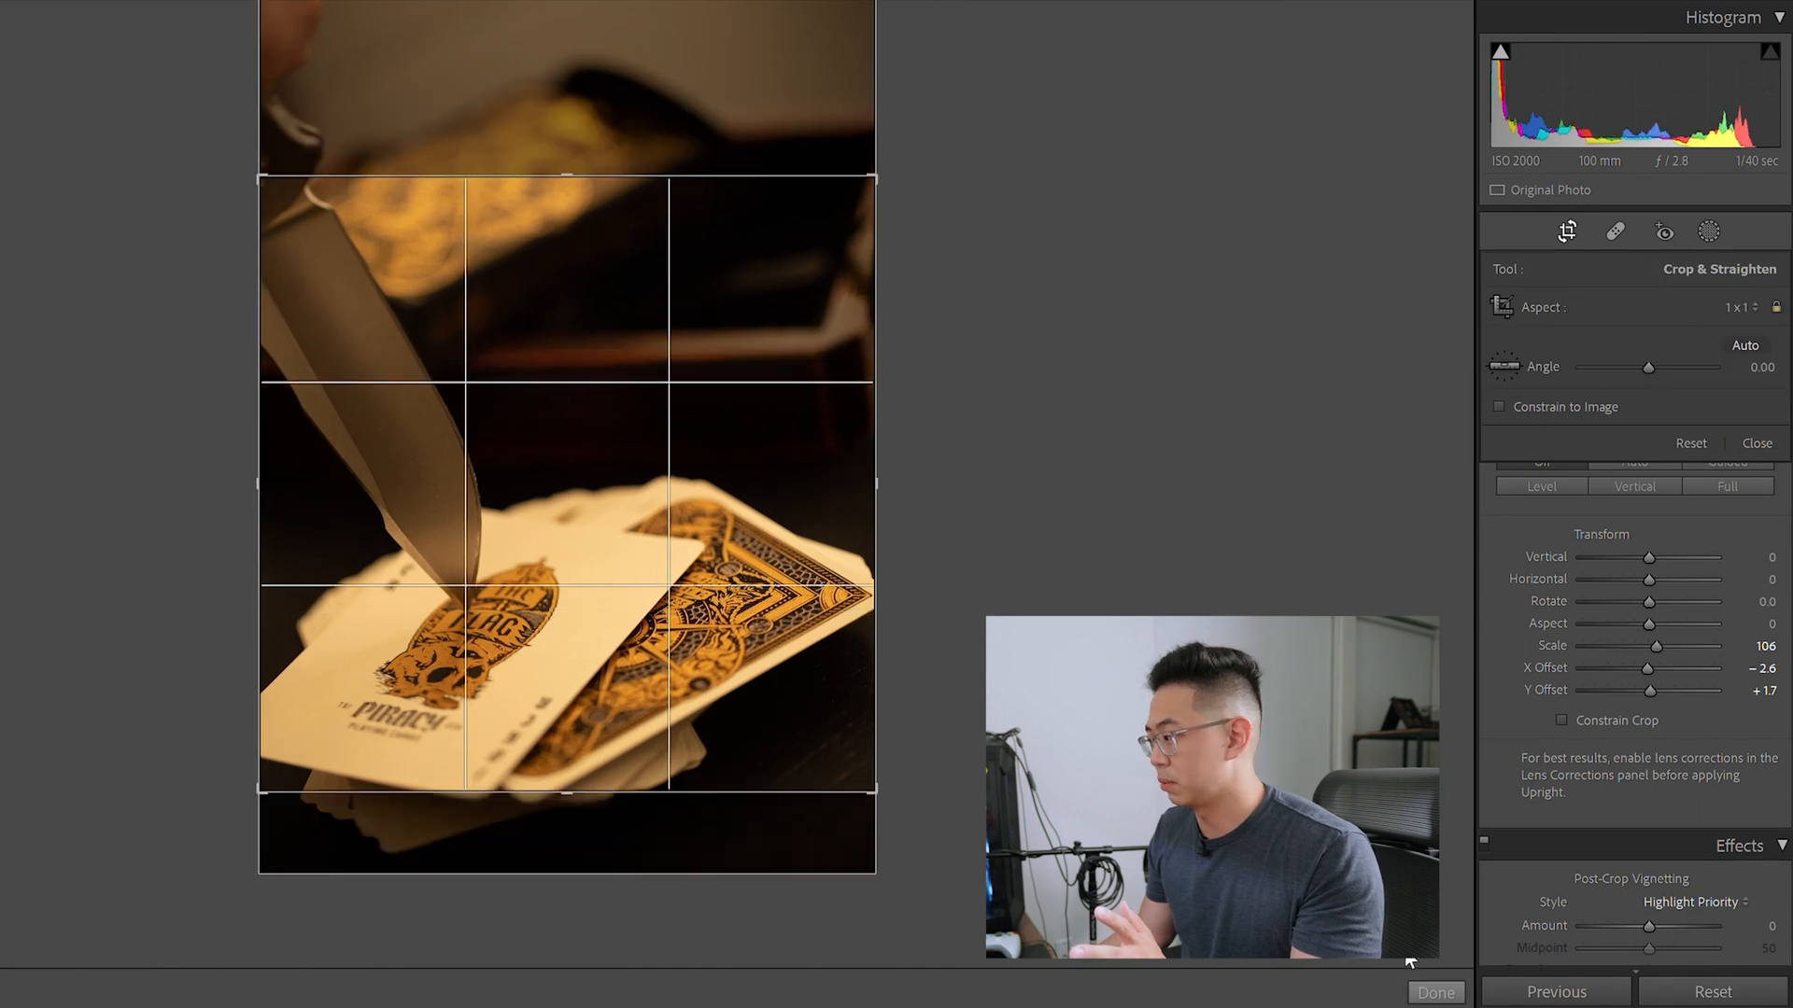
{"action": "left_click", "coordinate": [1431, 988]}
{"action": "key", "text": "ctrl+minus"}
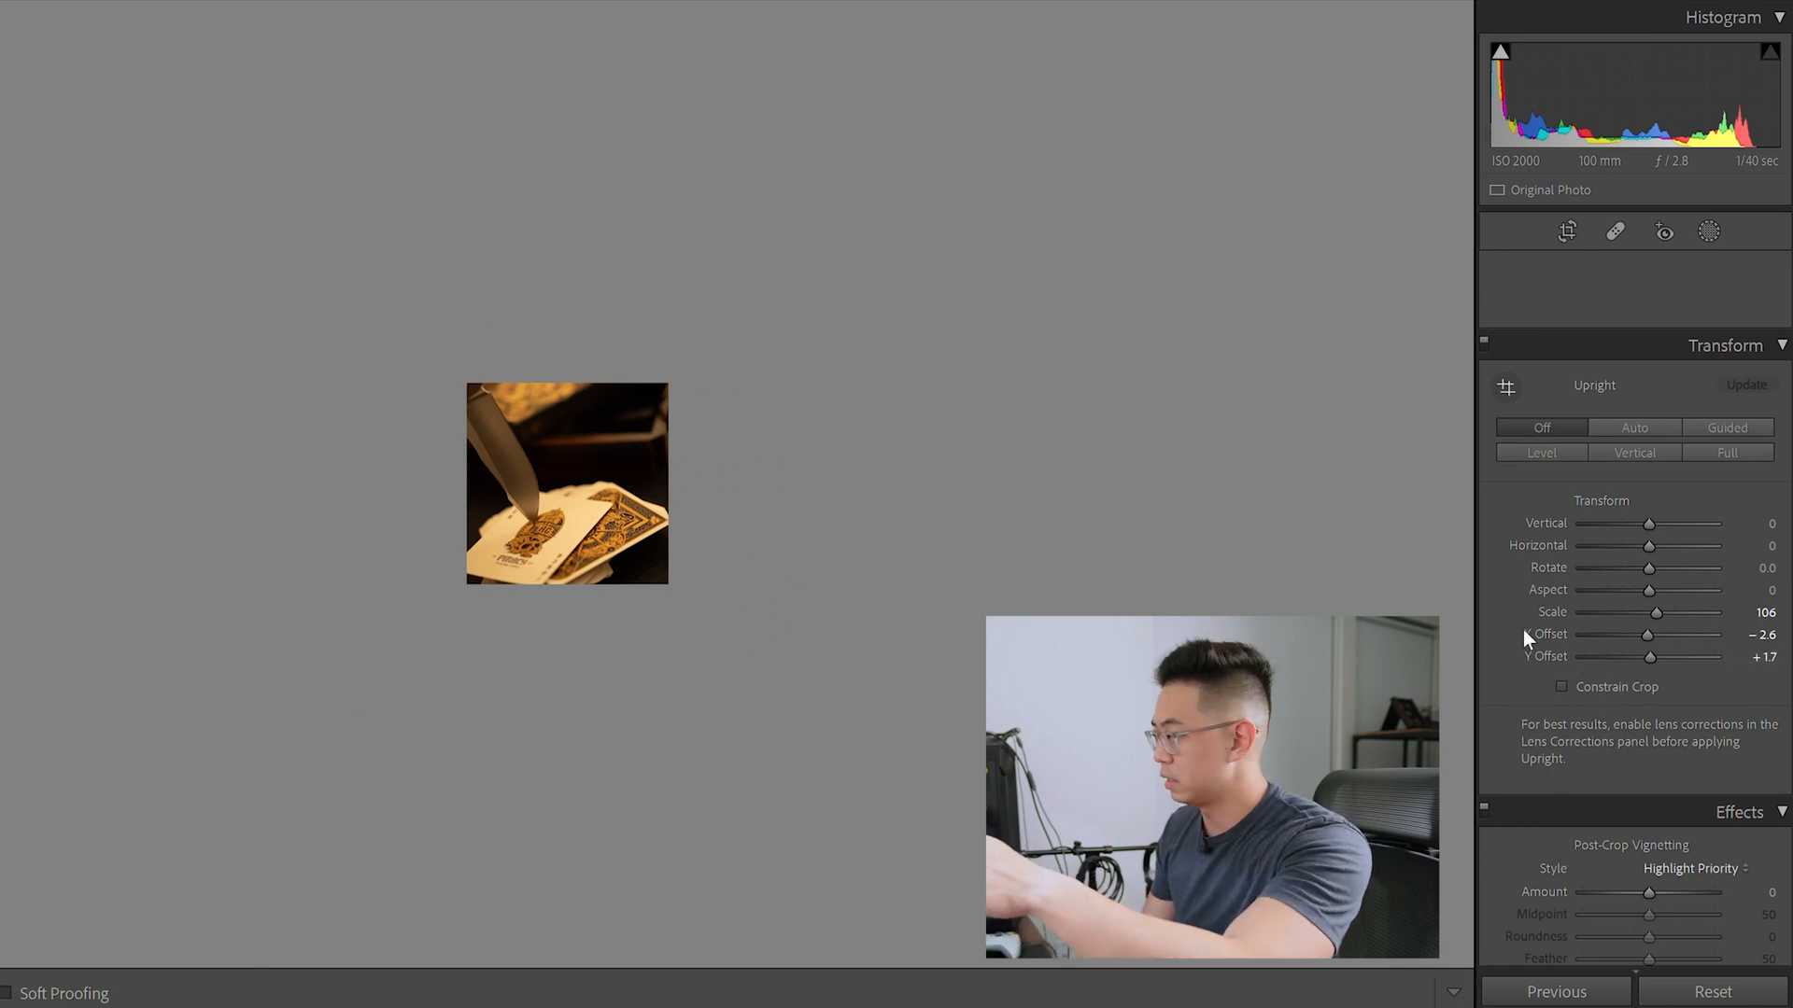
{"action": "key", "text": "ctrl+z"}
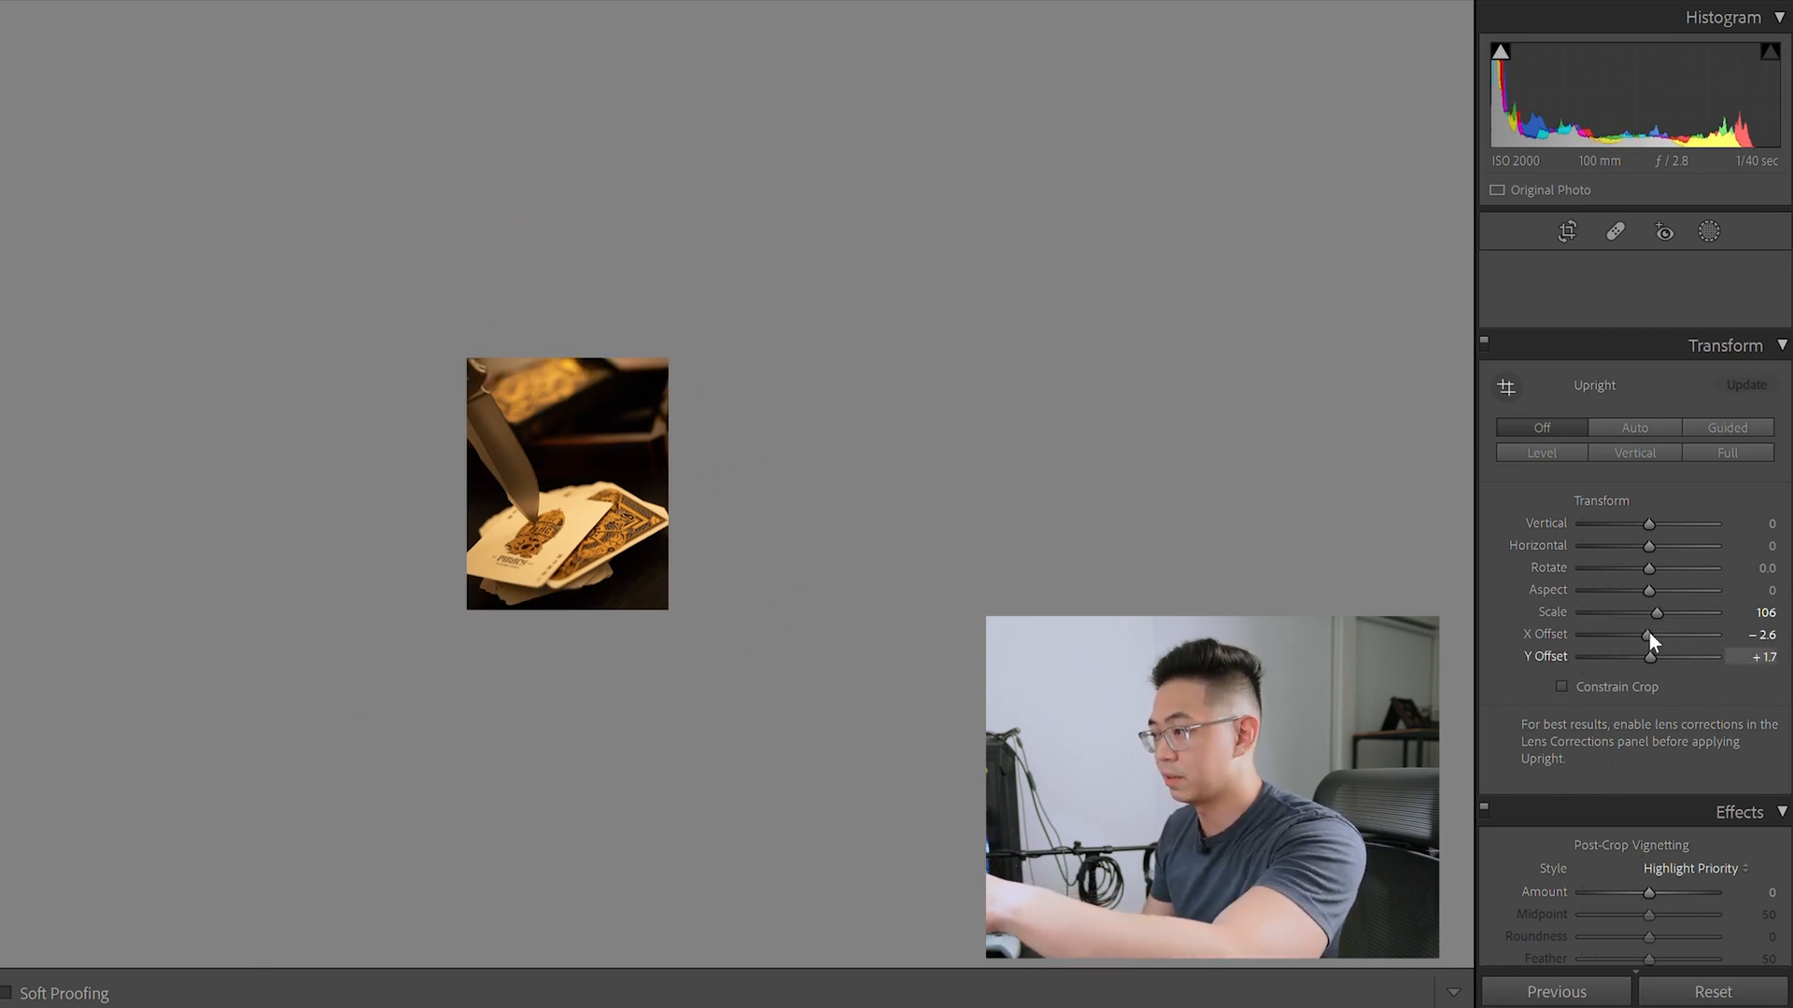
Try a Y Offset of −0.9 together with a 1 x 1 crop, and undo both changes
{"action": "key", "text": "ctrl+z"}
{"action": "key", "text": "ctrl+z"}
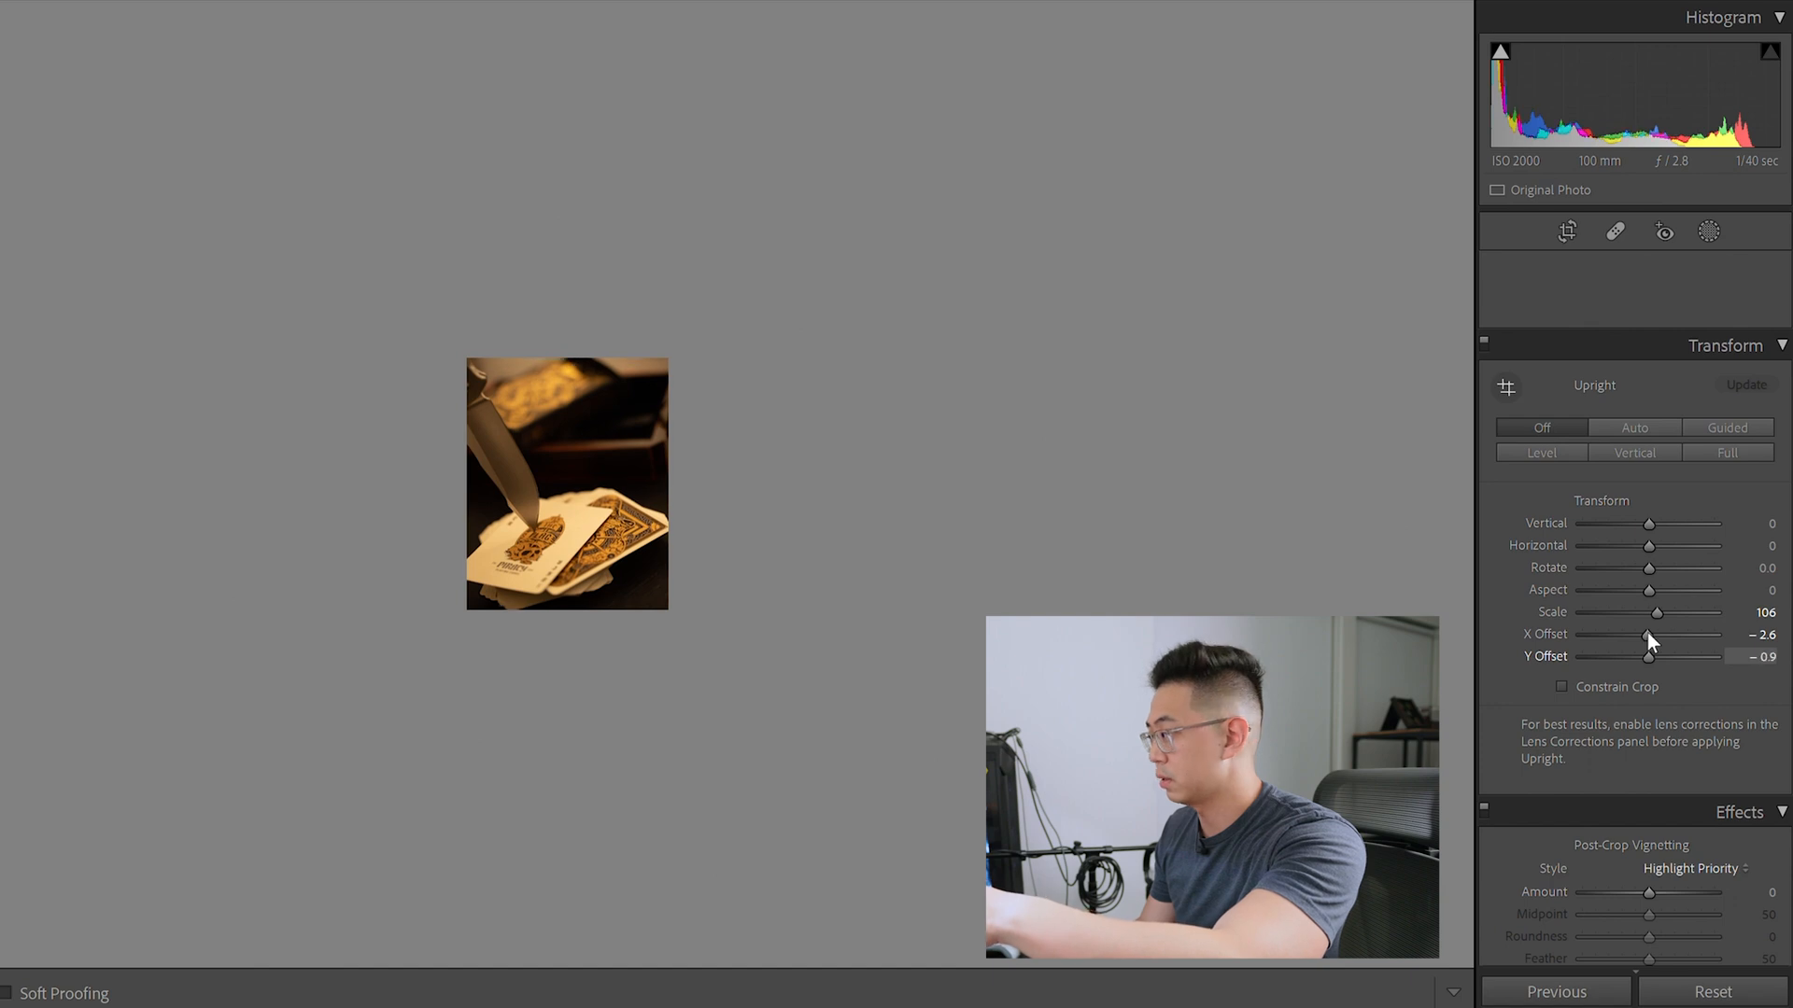
{"action": "left_click", "coordinate": [1568, 231]}
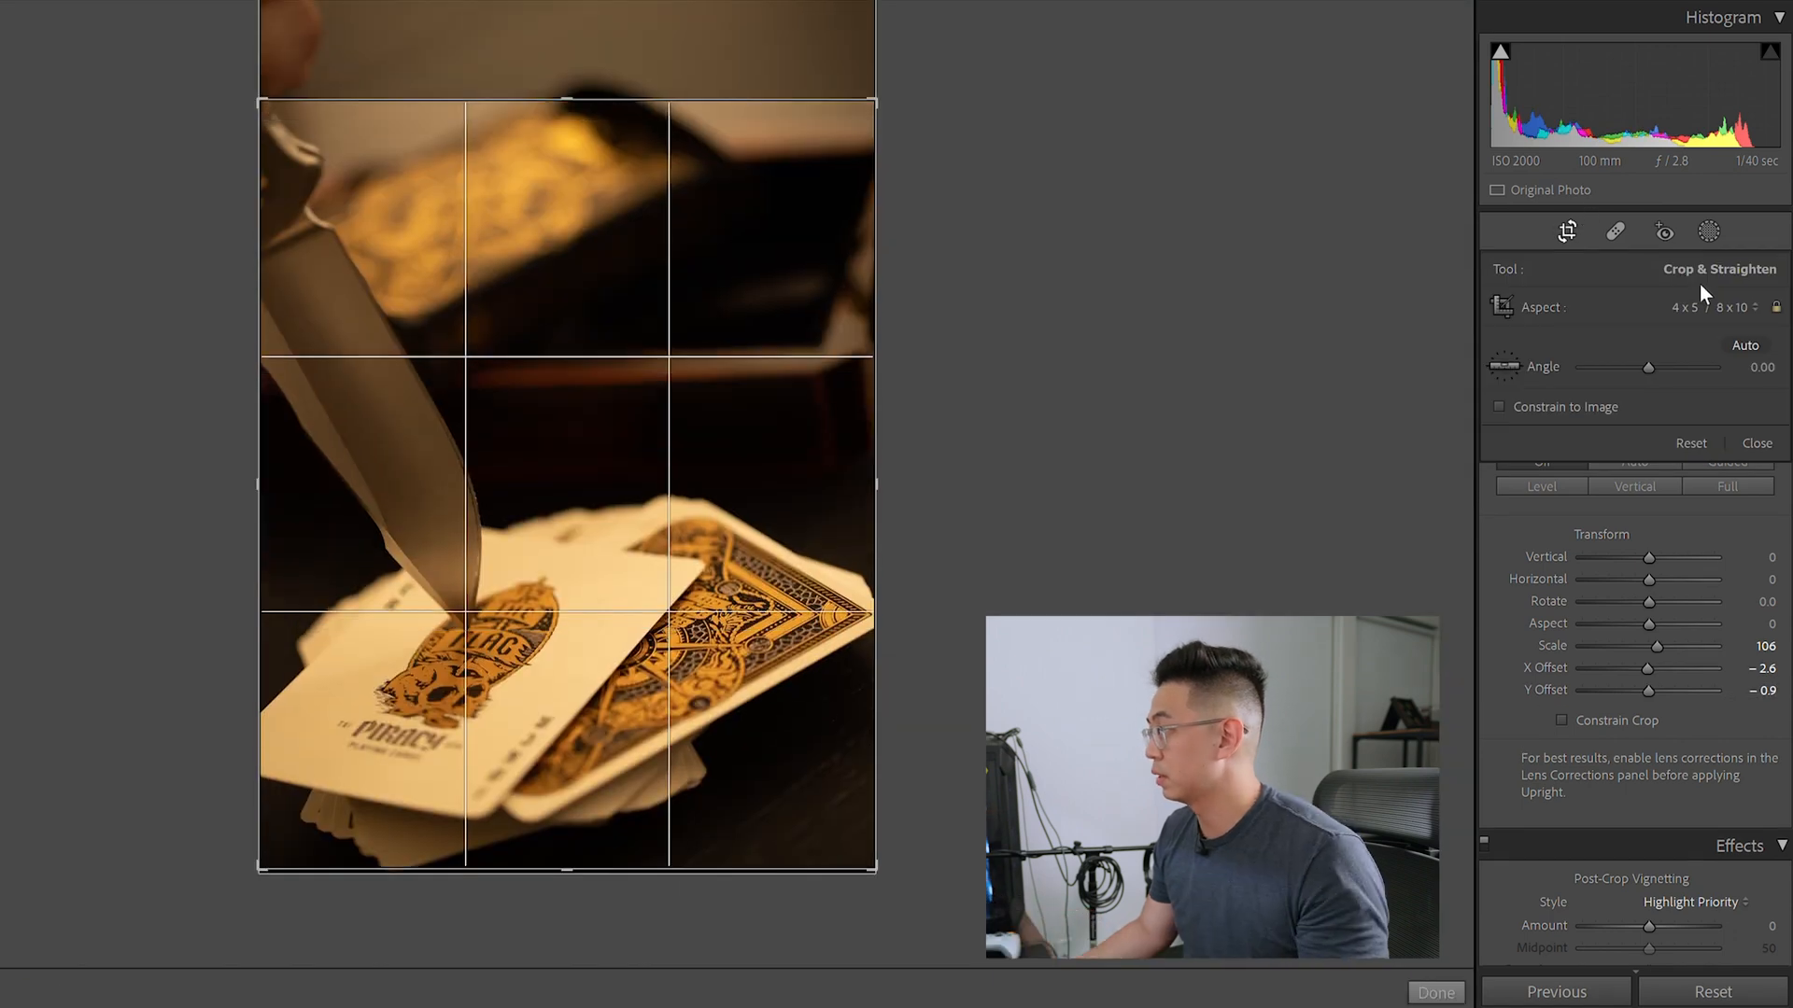
{"action": "left_click", "coordinate": [1699, 283]}
{"action": "left_click", "coordinate": [1435, 992]}
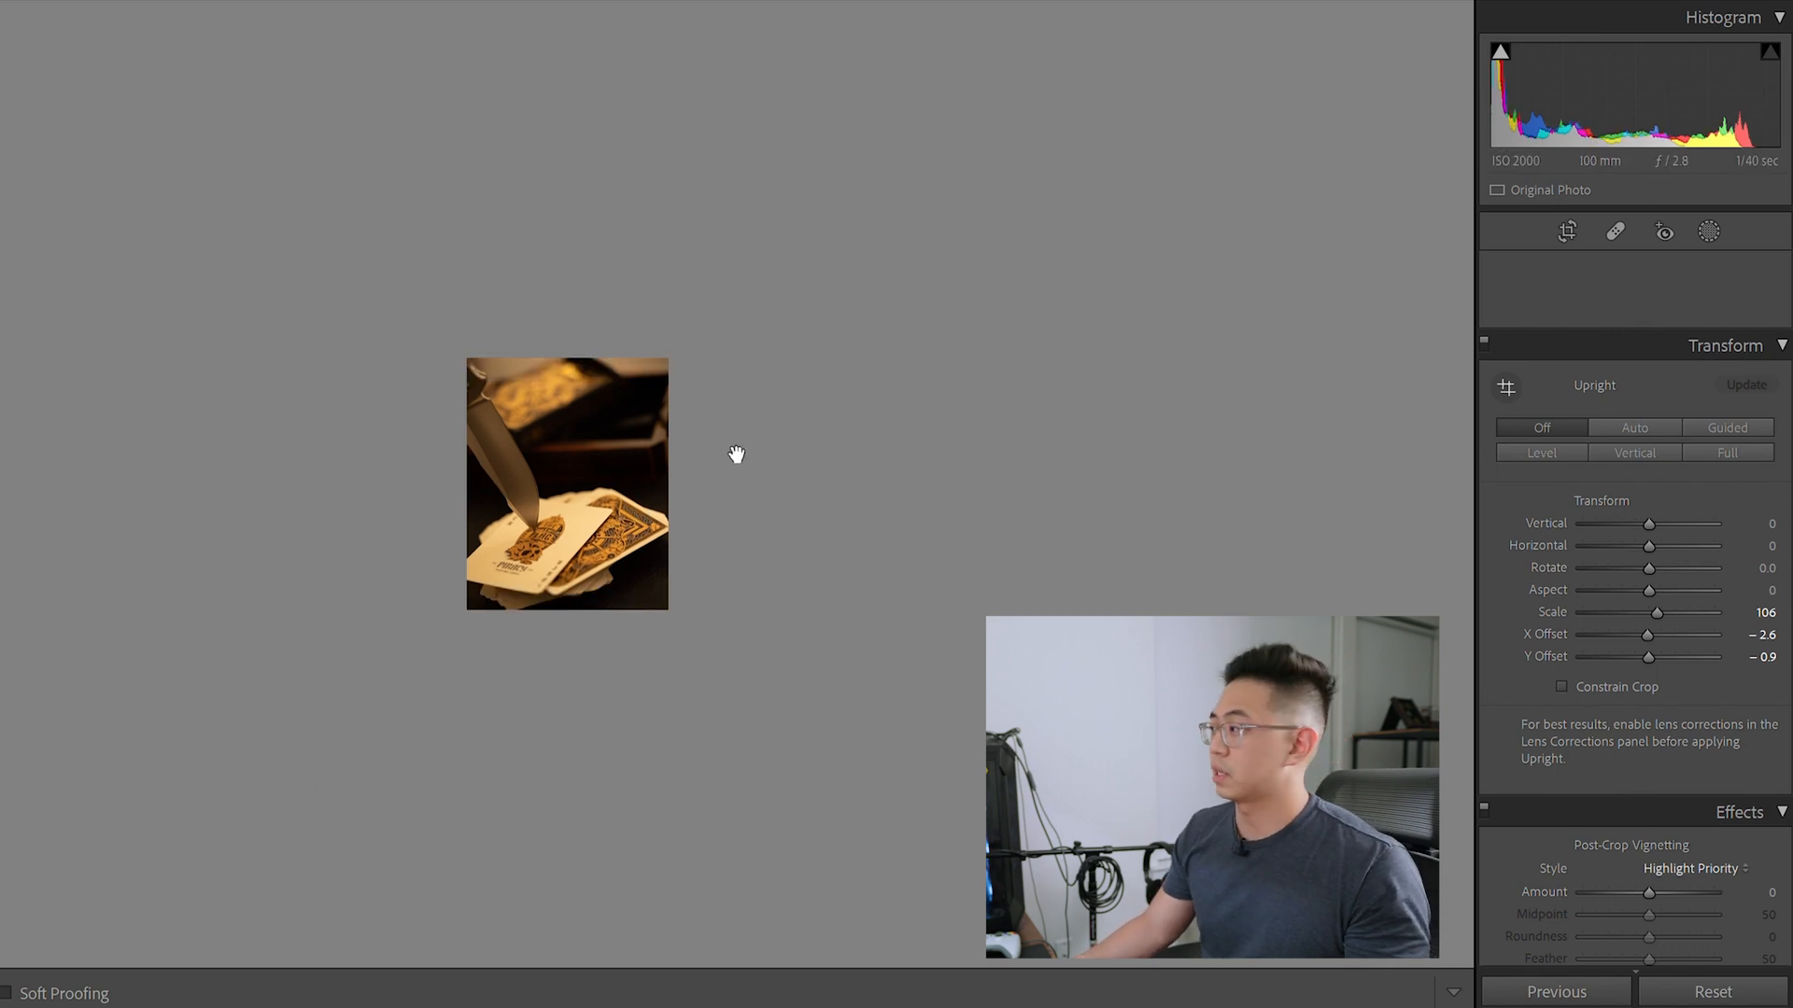
{"action": "key", "text": "ctrl+z"}
{"action": "left_click", "coordinate": [1567, 231]}
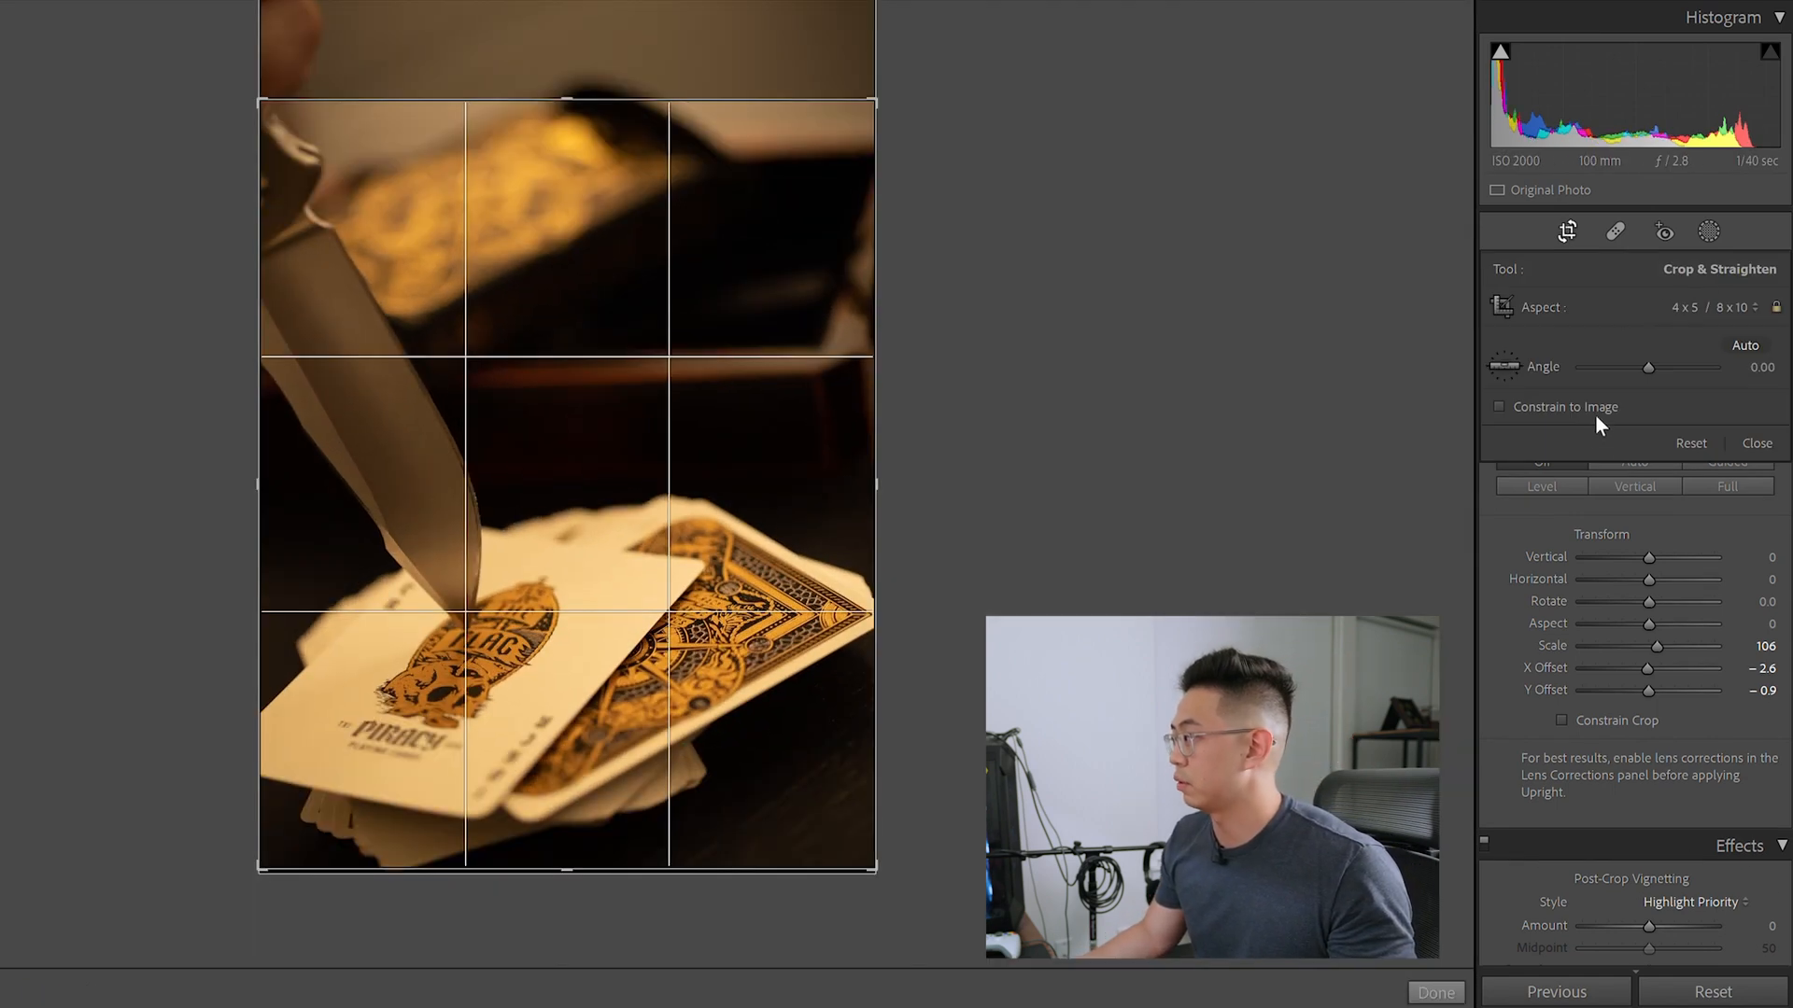
{"action": "left_click", "coordinate": [1435, 991]}
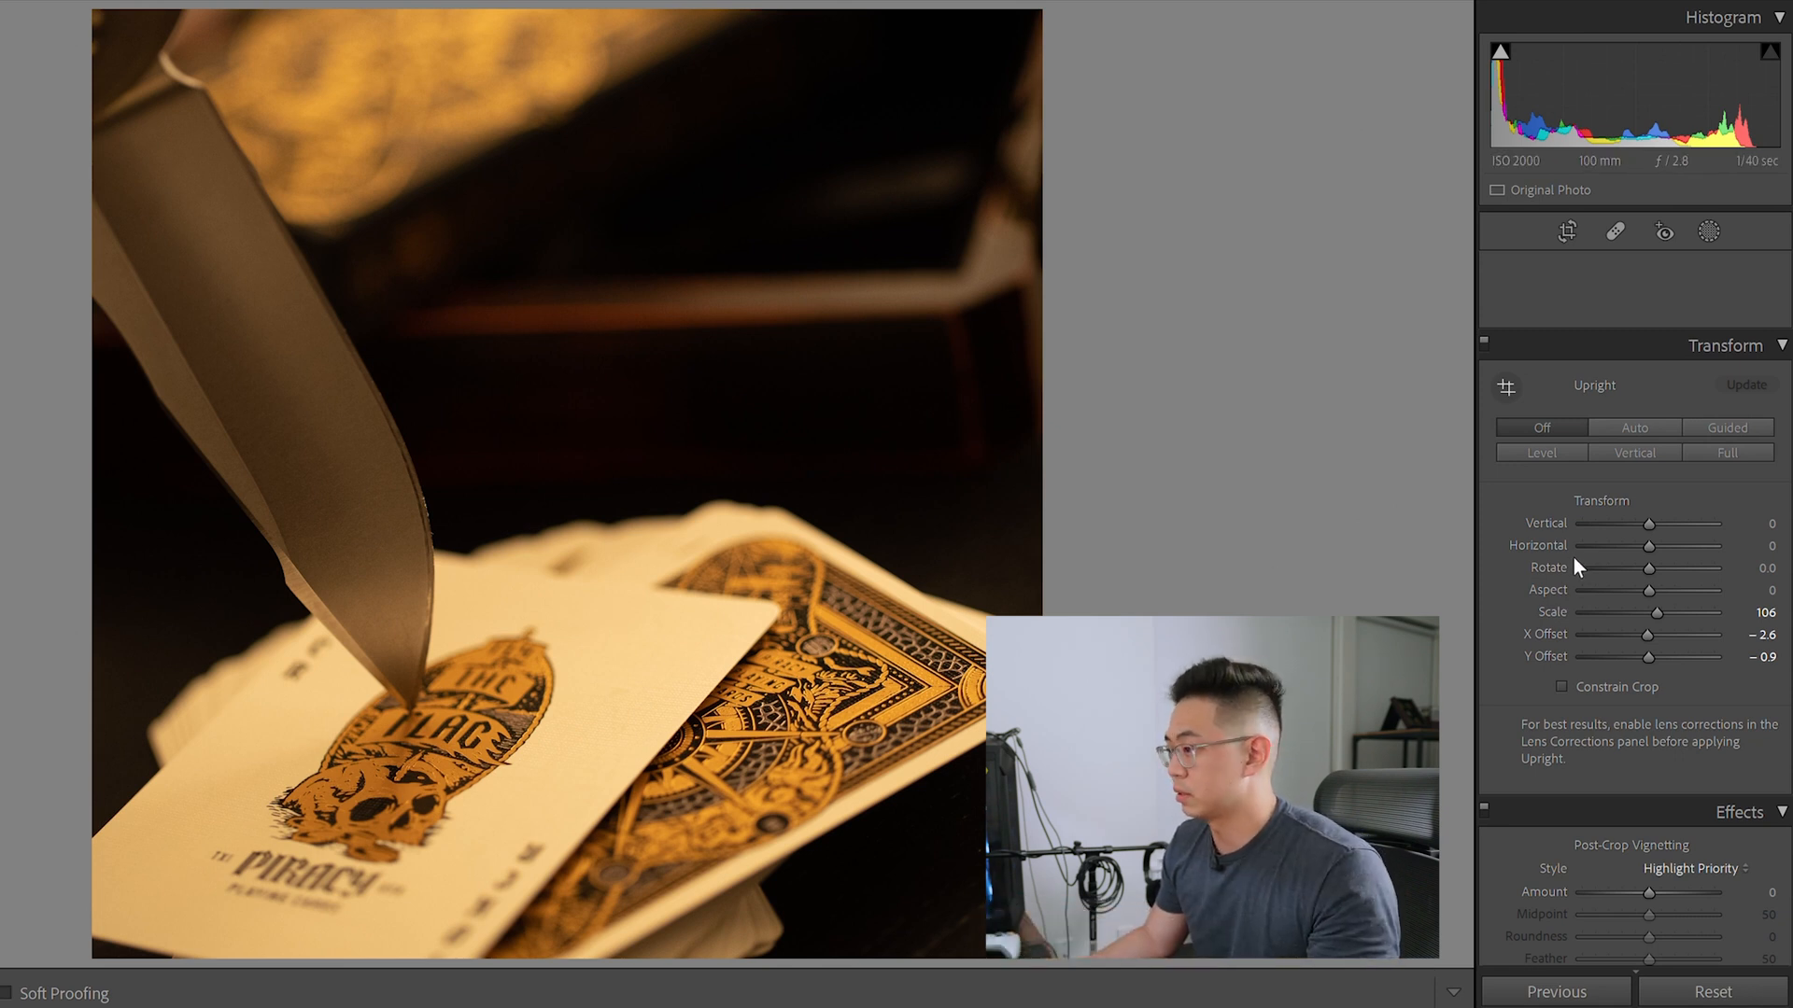
{"action": "key", "text": "ctrl+z"}
{"action": "key", "text": "ctrl+z"}
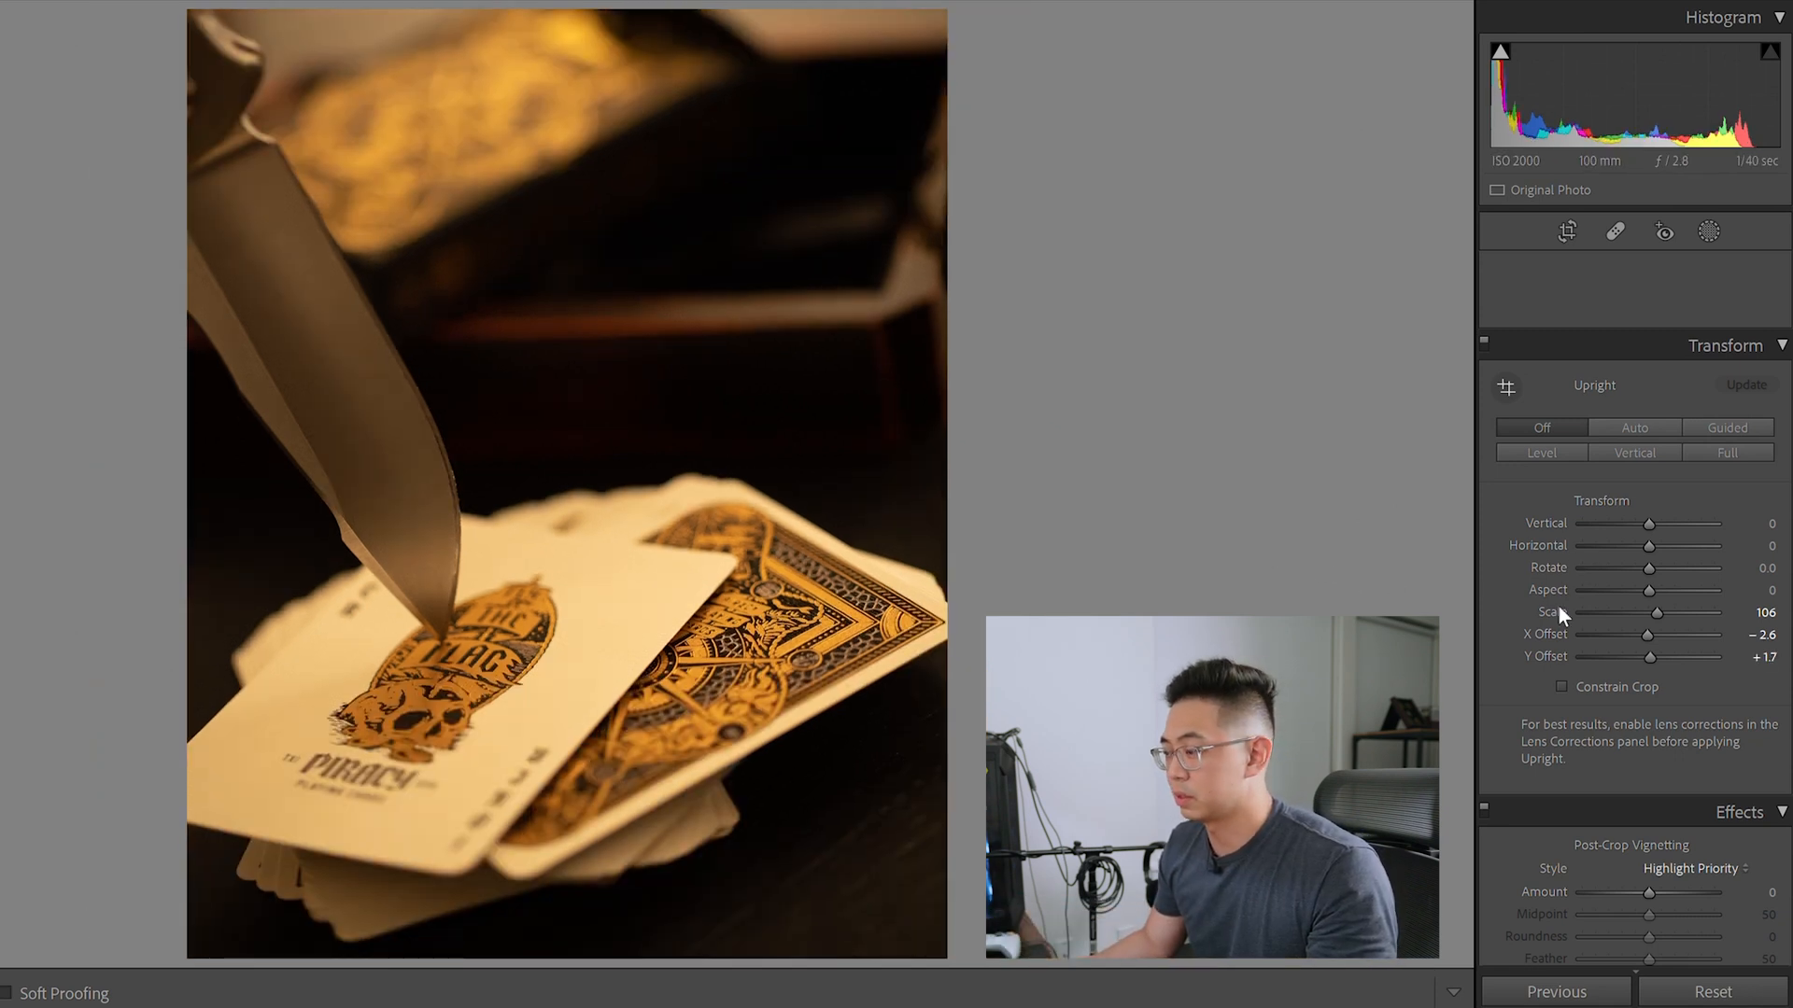
Preview the enlarged photo in a 1 x 1 crop and return it to the 4 x 5 / 8 x 10 aspect
{"action": "left_click", "coordinate": [1567, 230]}
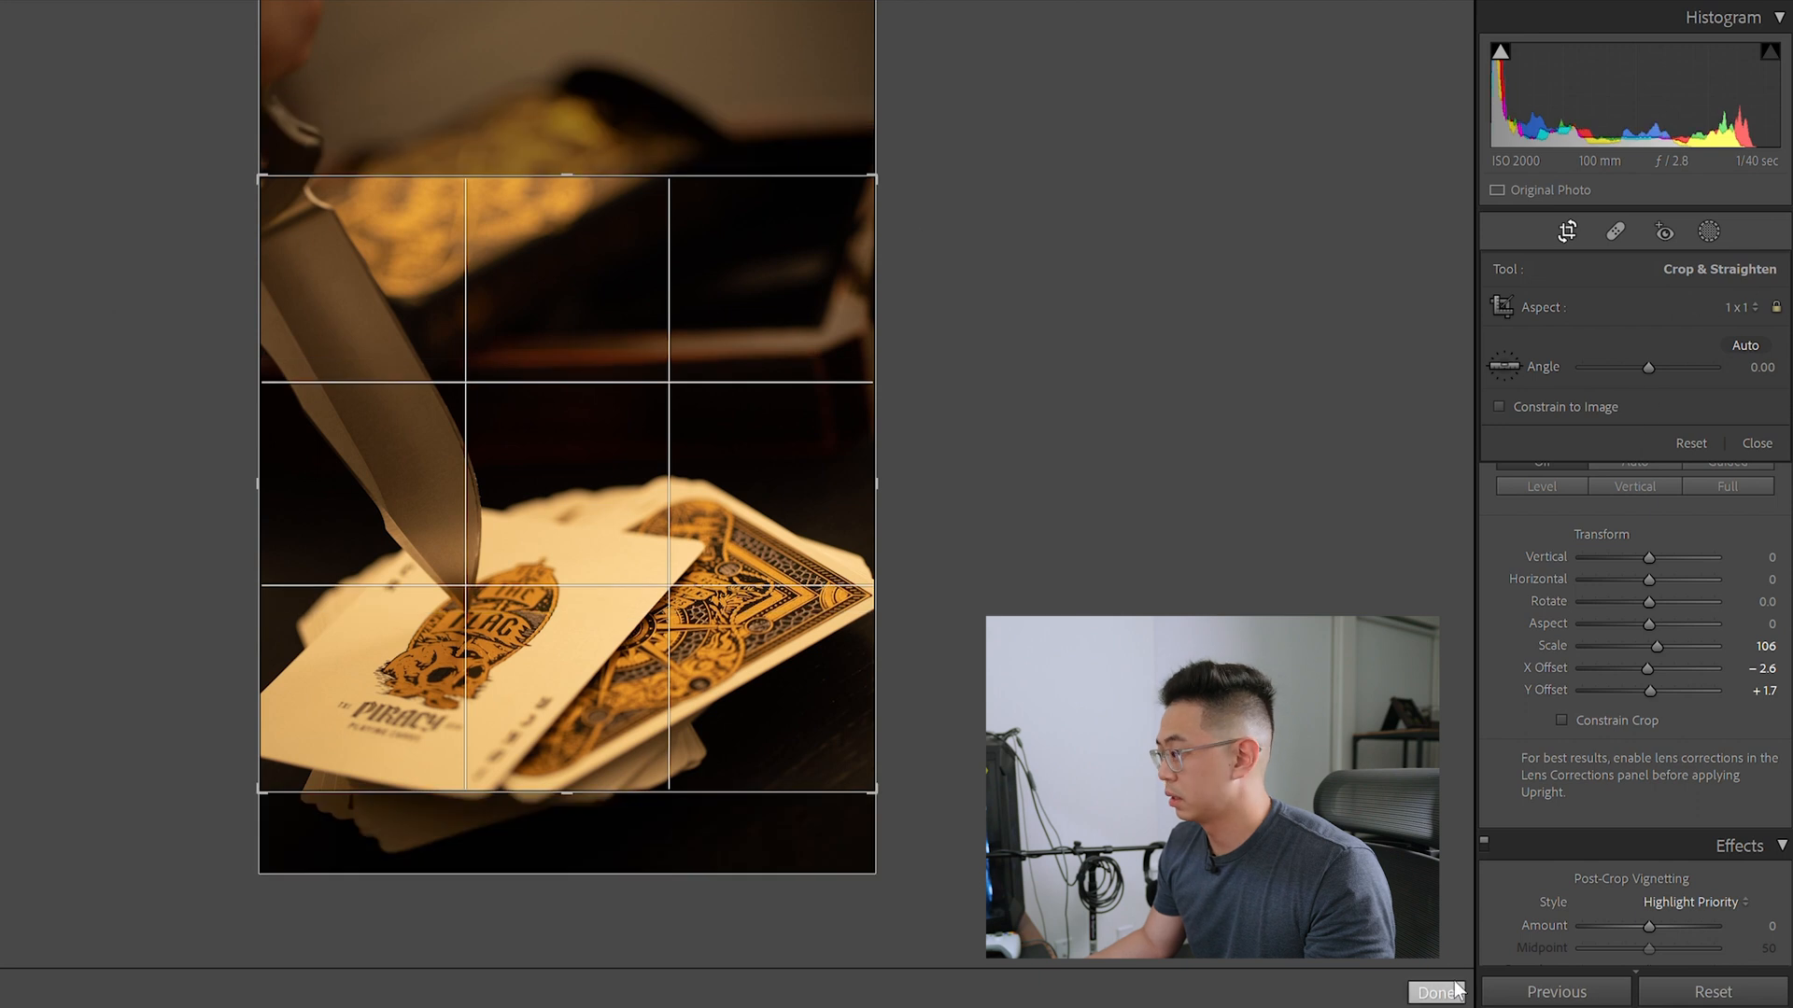
{"action": "left_click", "coordinate": [1436, 993]}
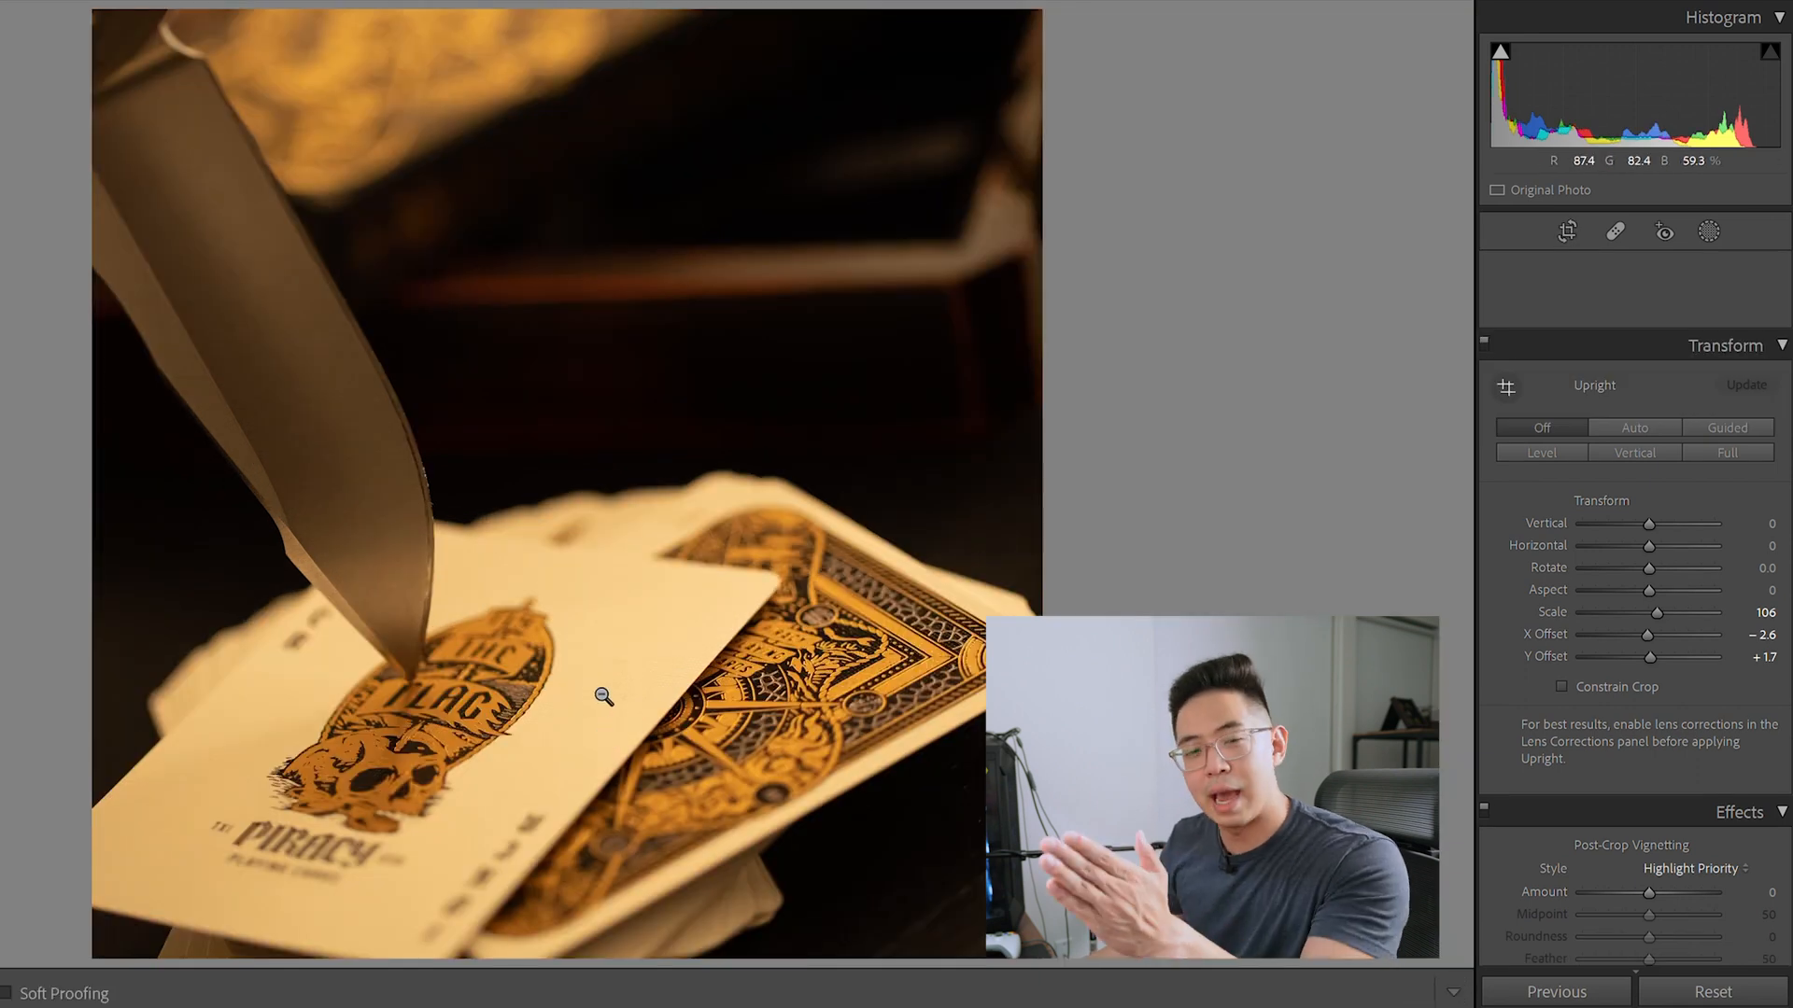
{"action": "left_click", "coordinate": [1708, 231]}
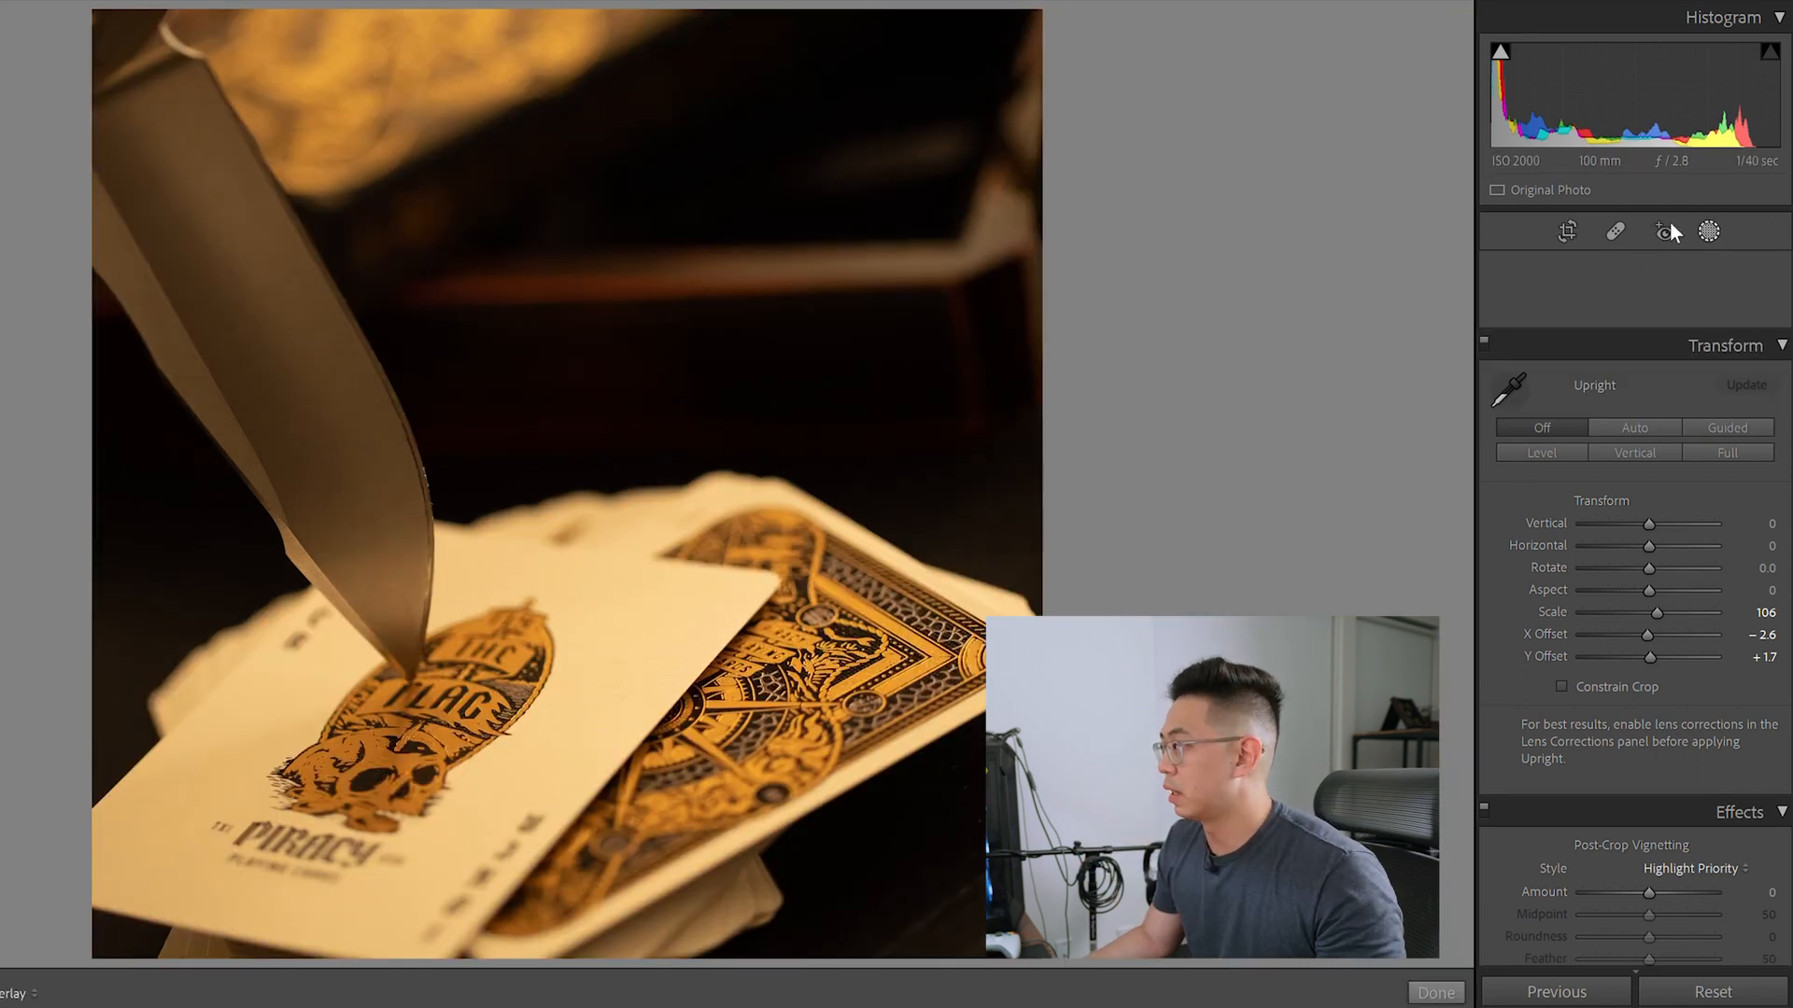
{"action": "left_click", "coordinate": [1575, 227]}
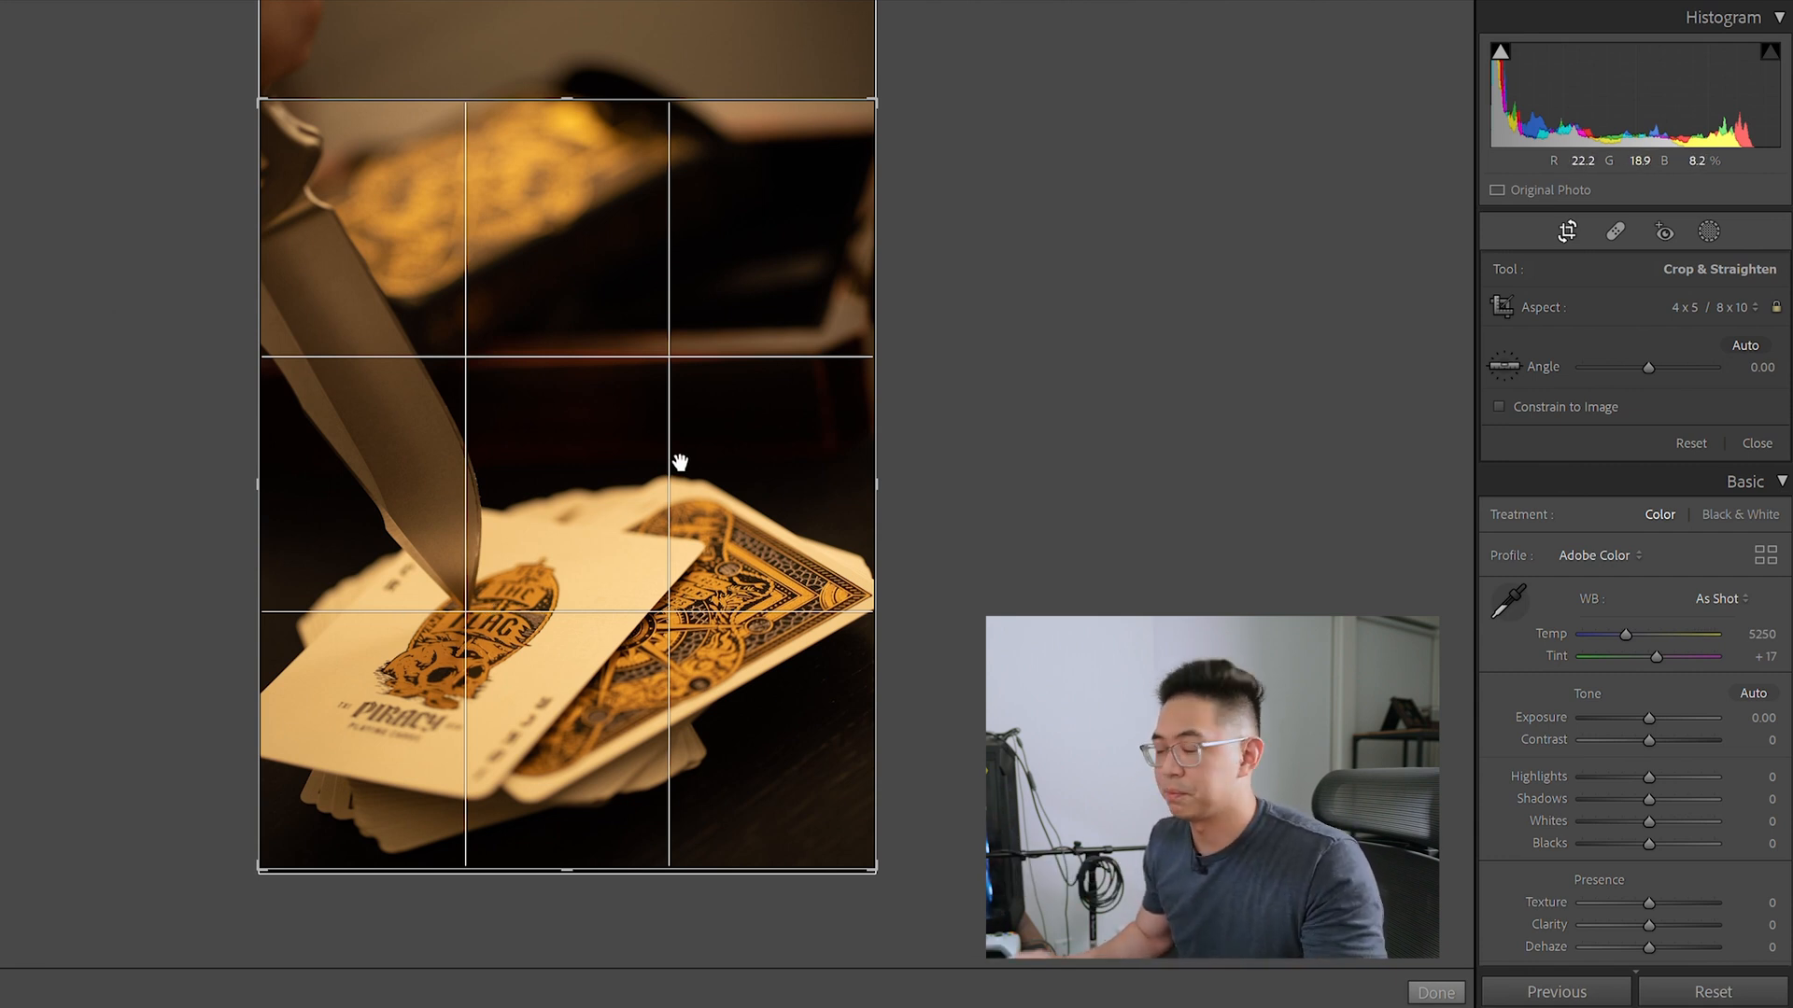
{"action": "key", "text": "Return"}
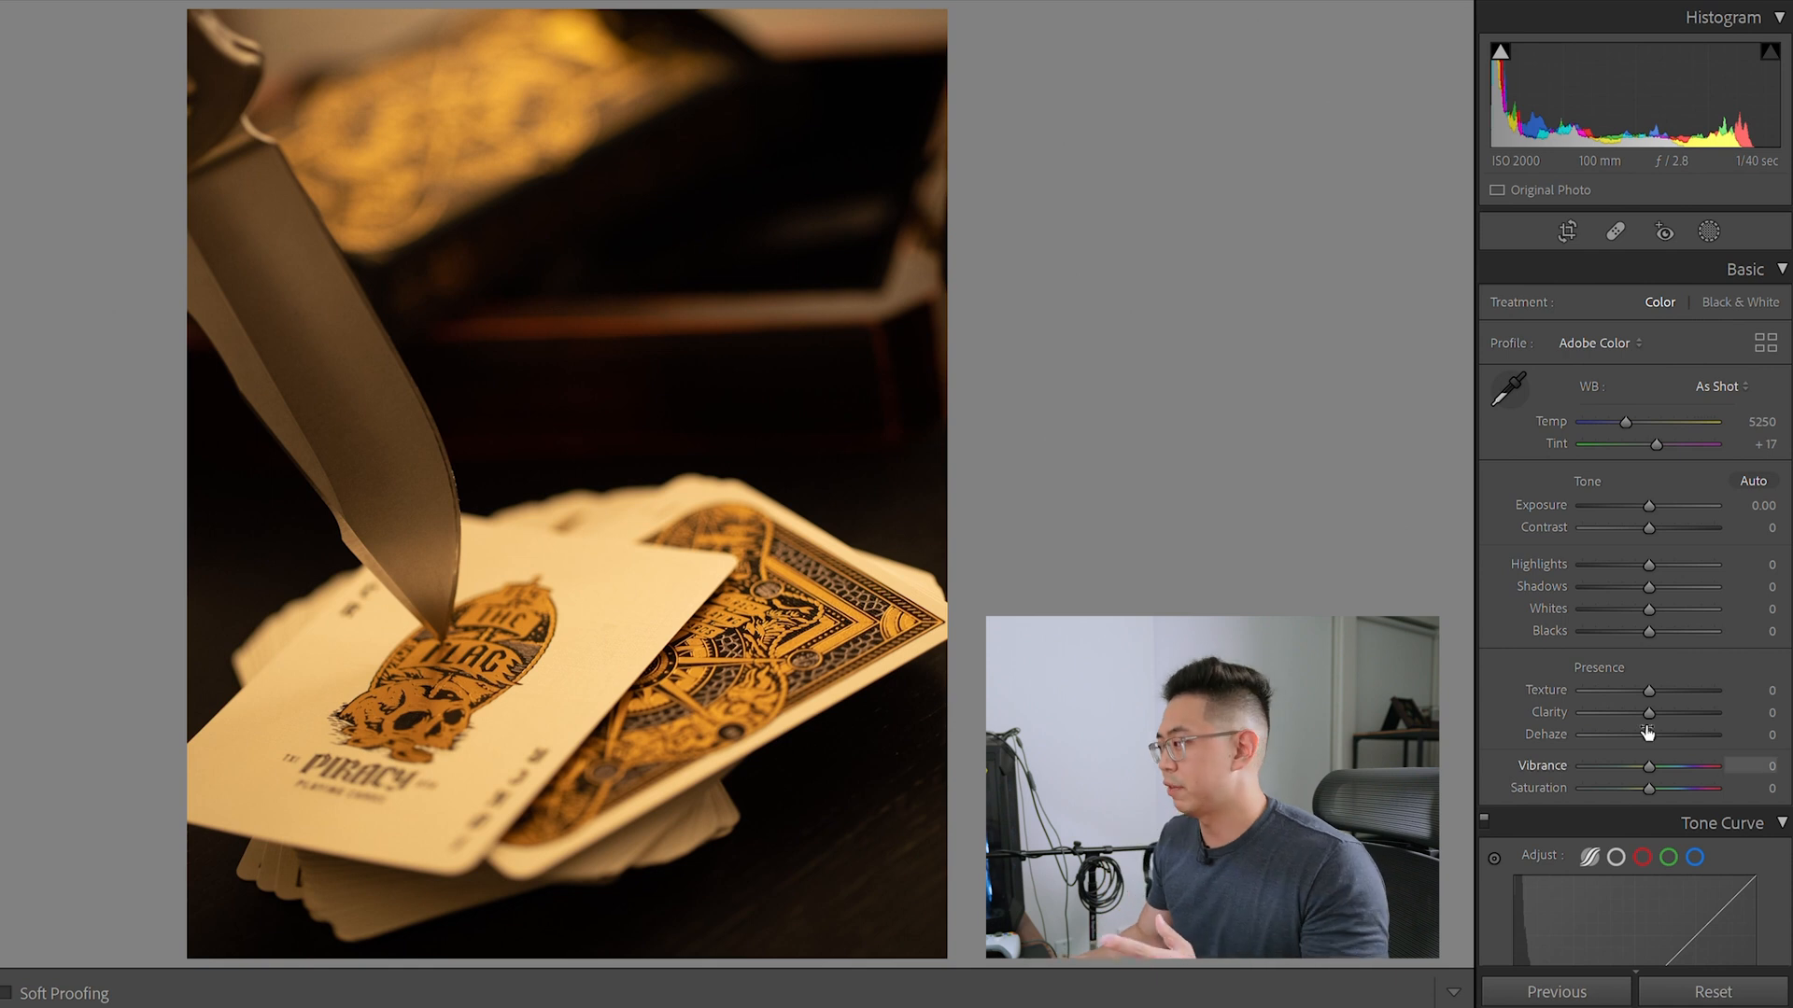
Enable chromatic aberration removal and profile corrections, choosing the Canon EF 100mm f/2.8 L Macro lens profile
{"action": "scroll", "coordinate": [1632, 620], "scroll_direction": "down", "scroll_amount": 15}
{"action": "left_click", "coordinate": [1605, 611]}
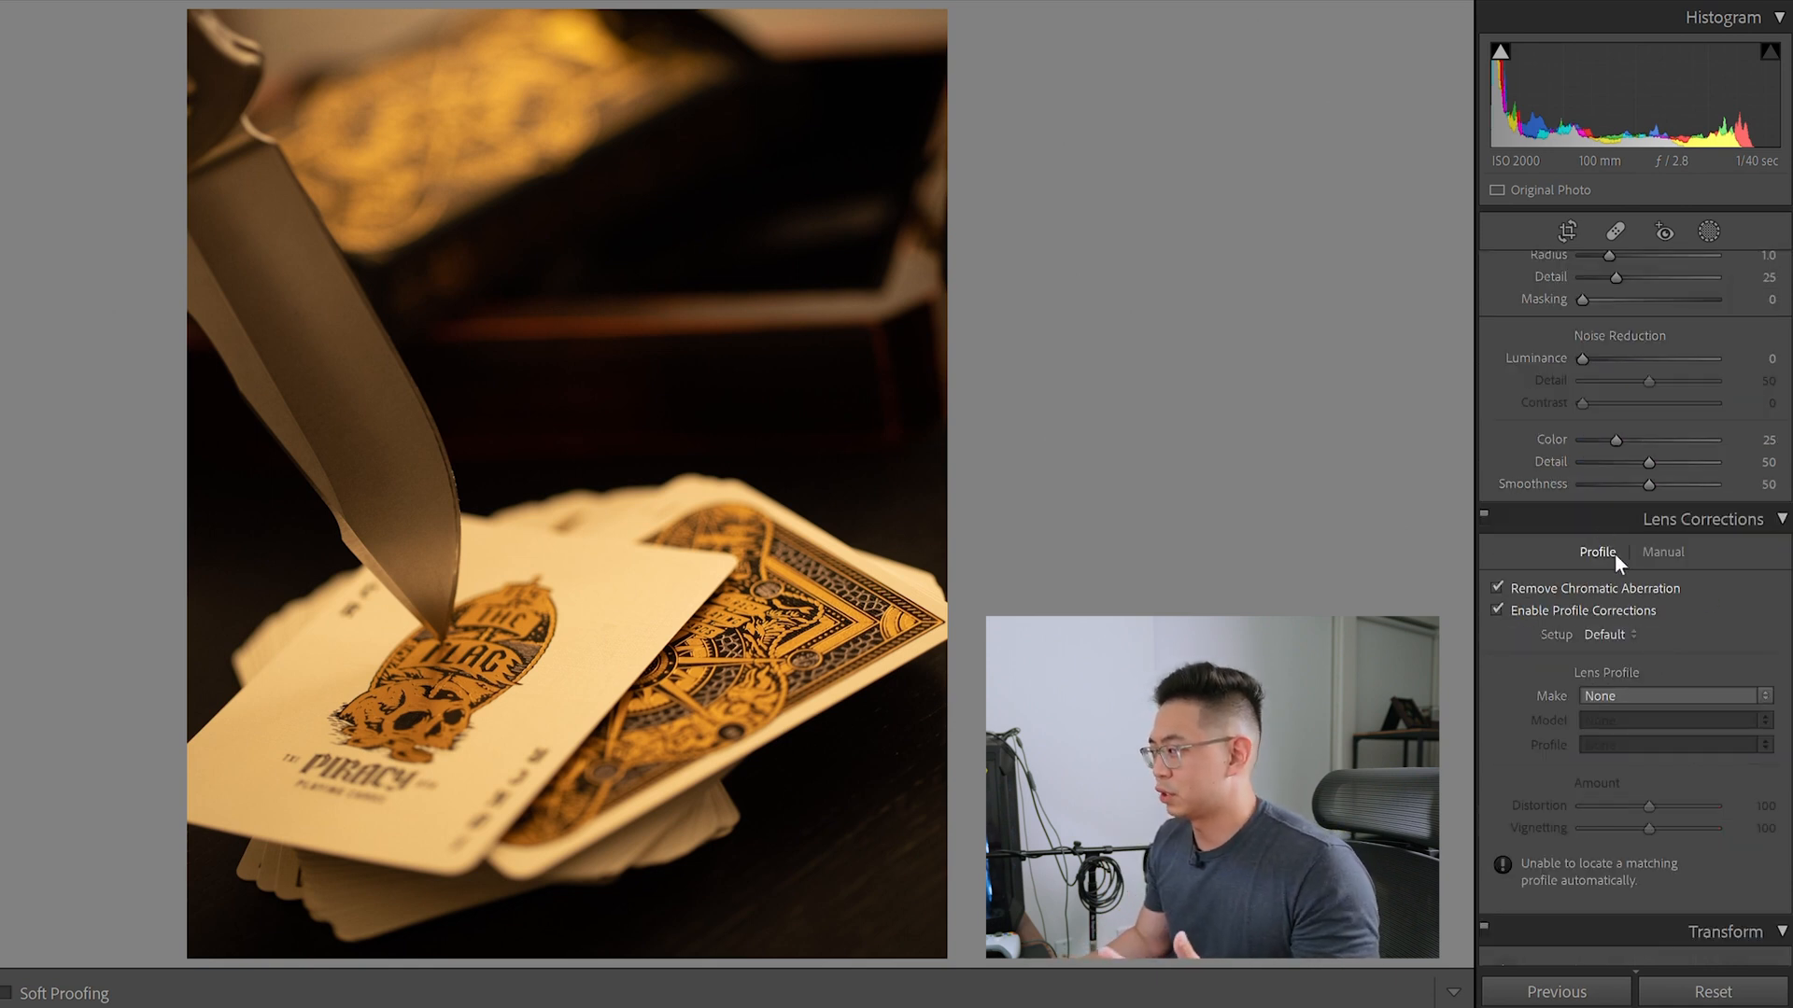
{"action": "scroll", "coordinate": [1668, 620], "scroll_direction": "down", "scroll_amount": 3}
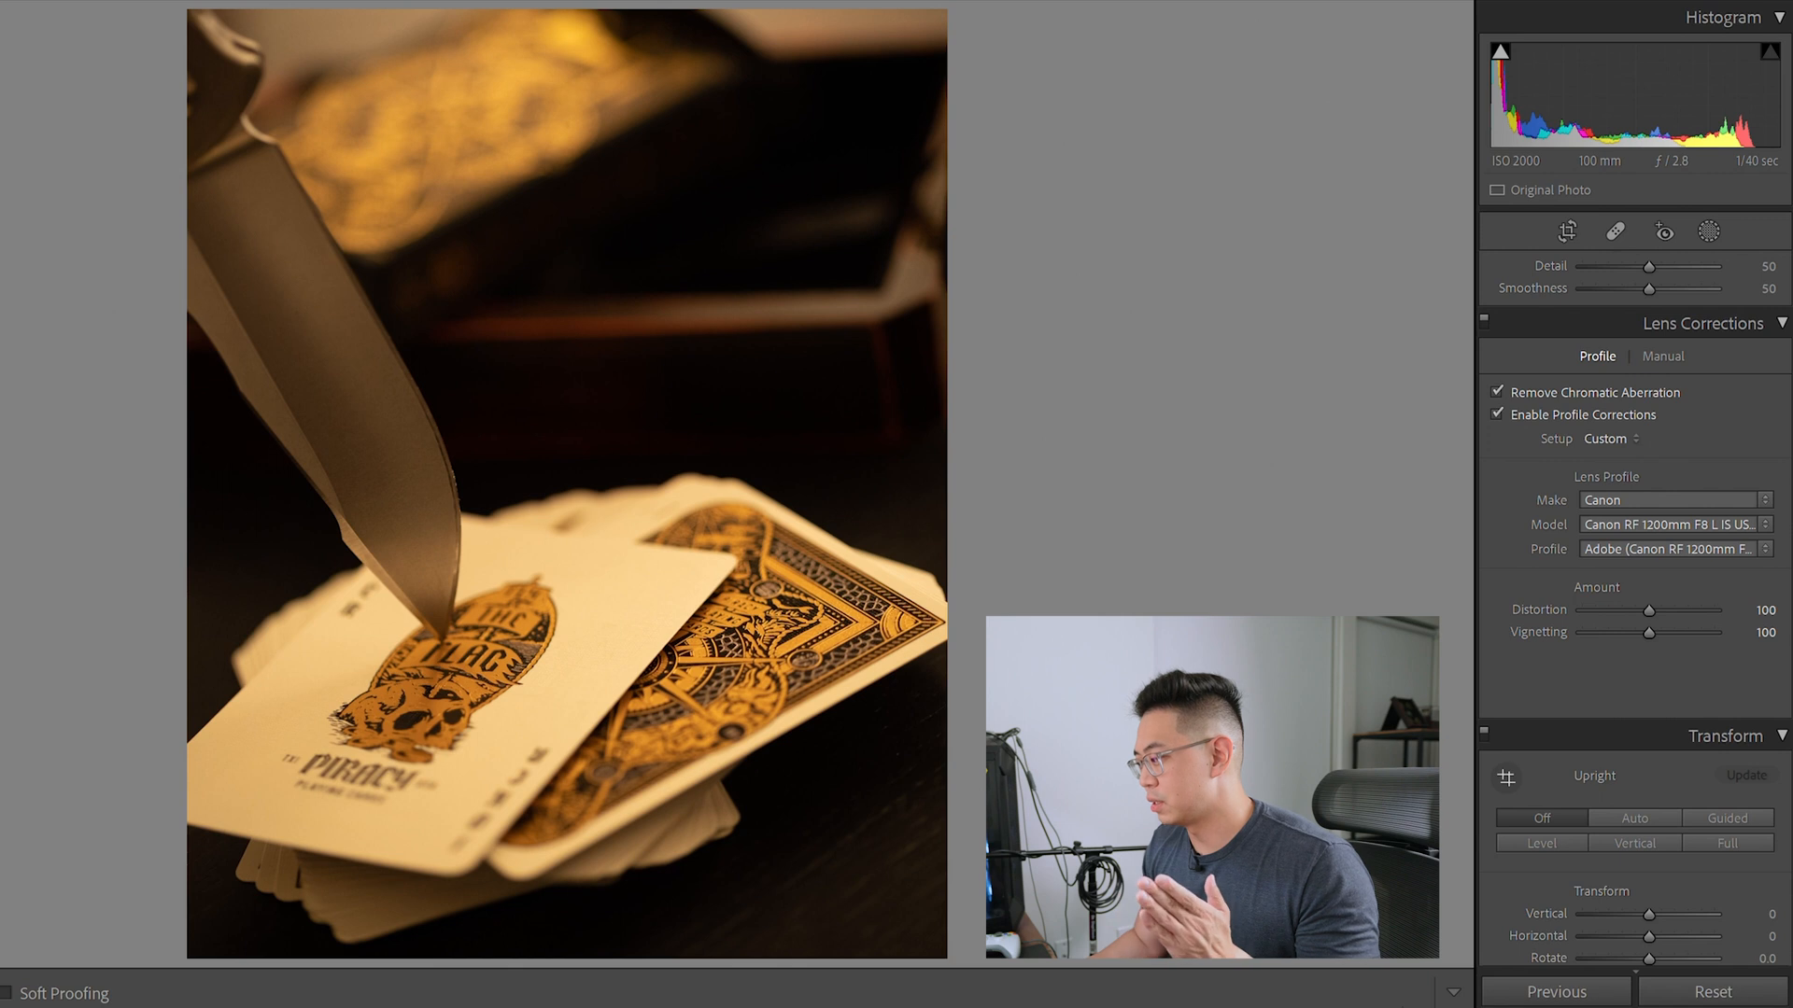
{"action": "left_click", "coordinate": [1412, 992]}
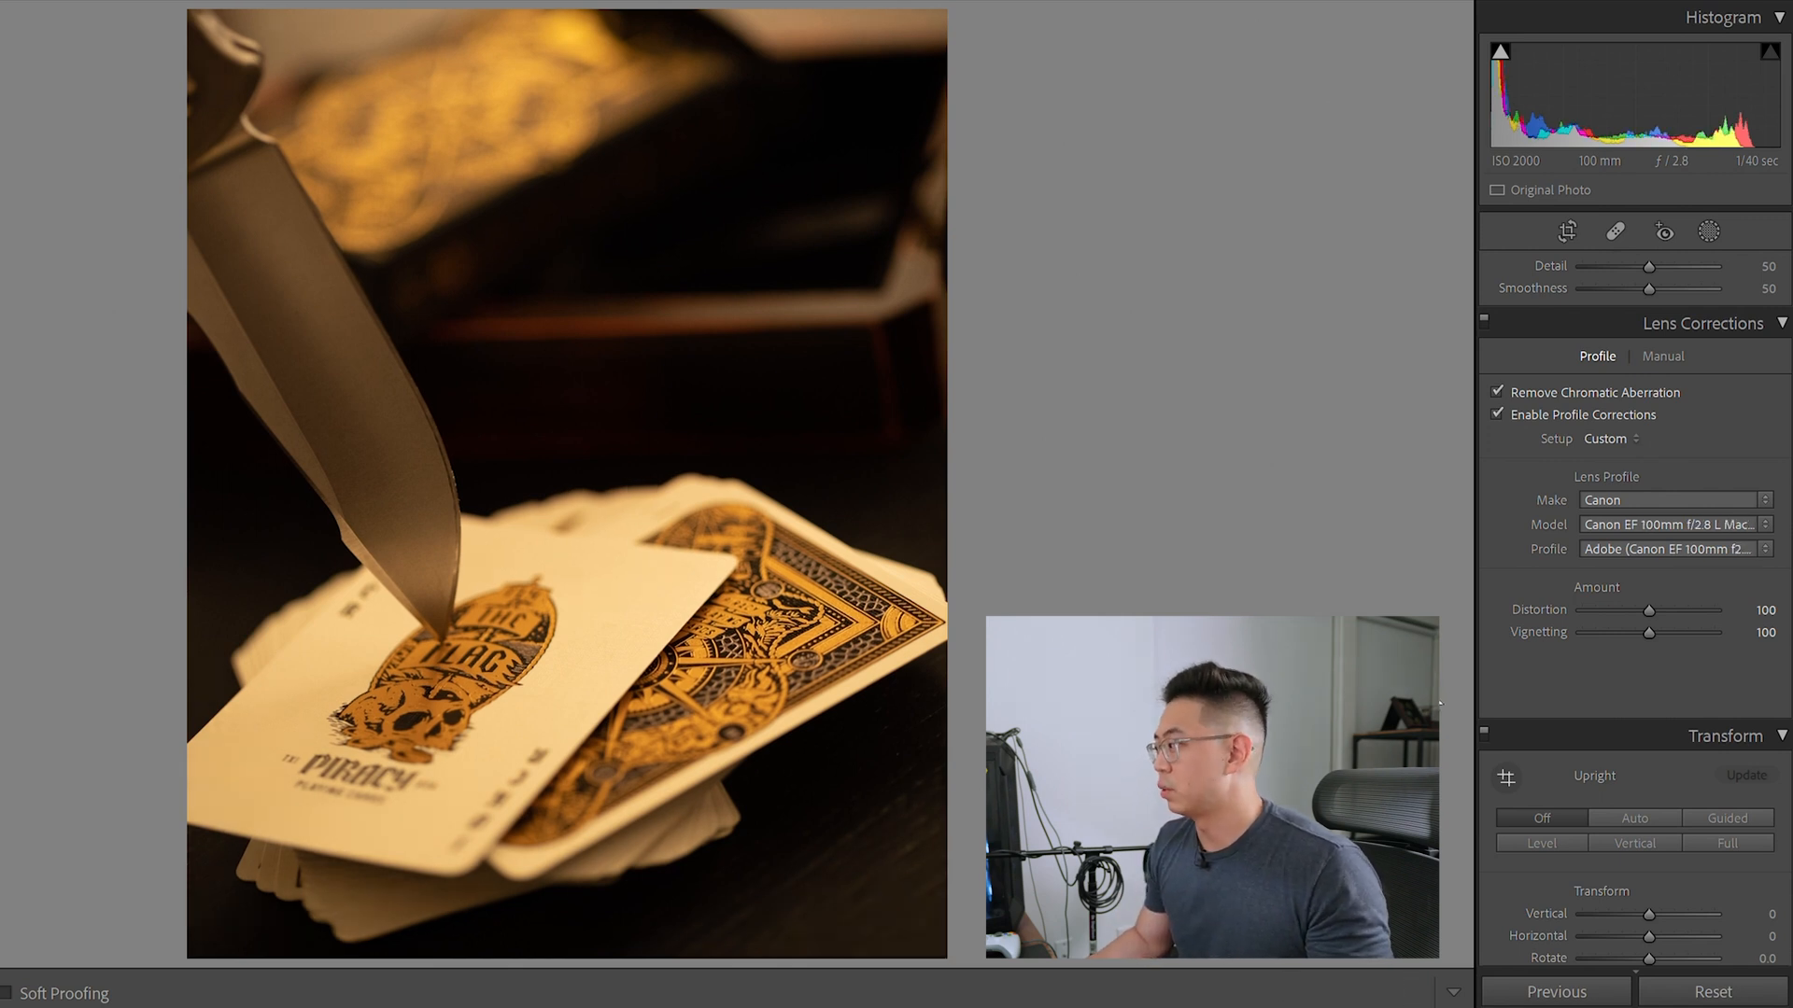
Toggle the lens profile corrections repeatedly to compare their effect, and leave them disabled
{"action": "left_click", "coordinate": [1554, 411]}
{"action": "left_click", "coordinate": [1553, 410]}
{"action": "left_click", "coordinate": [1552, 409]}
{"action": "left_click", "coordinate": [1551, 409]}
{"action": "left_click", "coordinate": [1552, 408]}
{"action": "left_click", "coordinate": [1551, 409]}
{"action": "left_click", "coordinate": [1551, 386]}
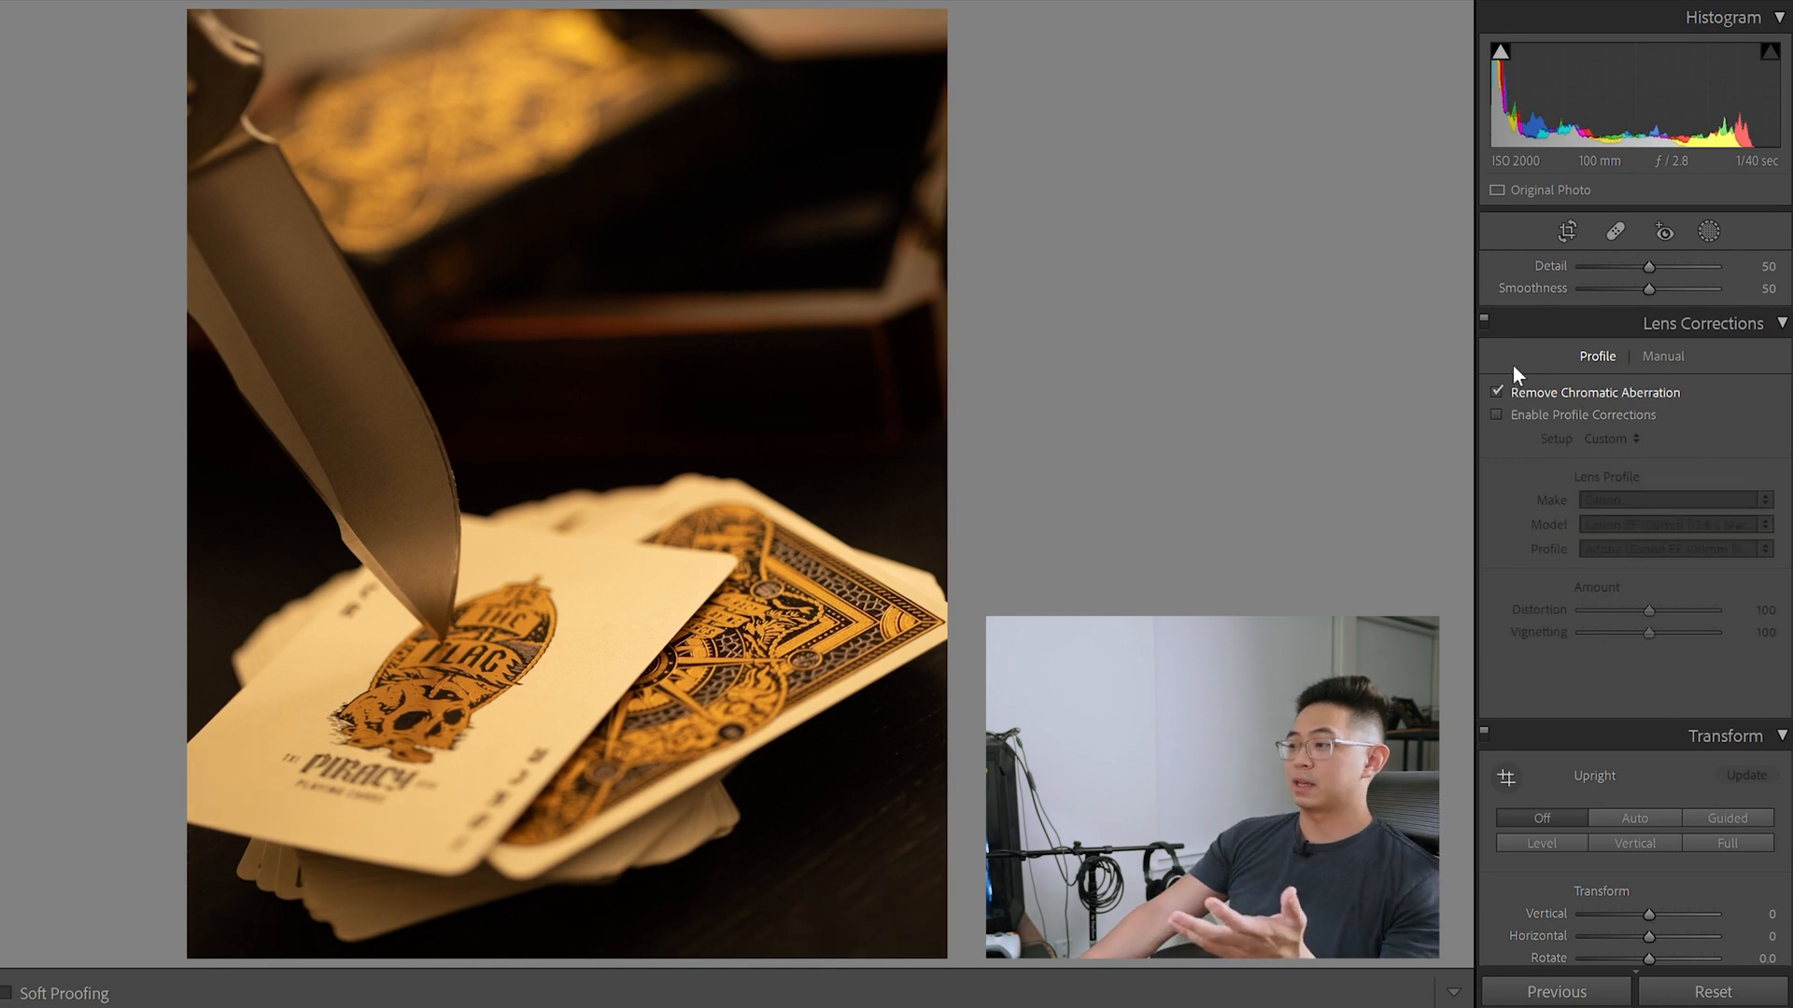
{"action": "left_click", "coordinate": [1625, 413]}
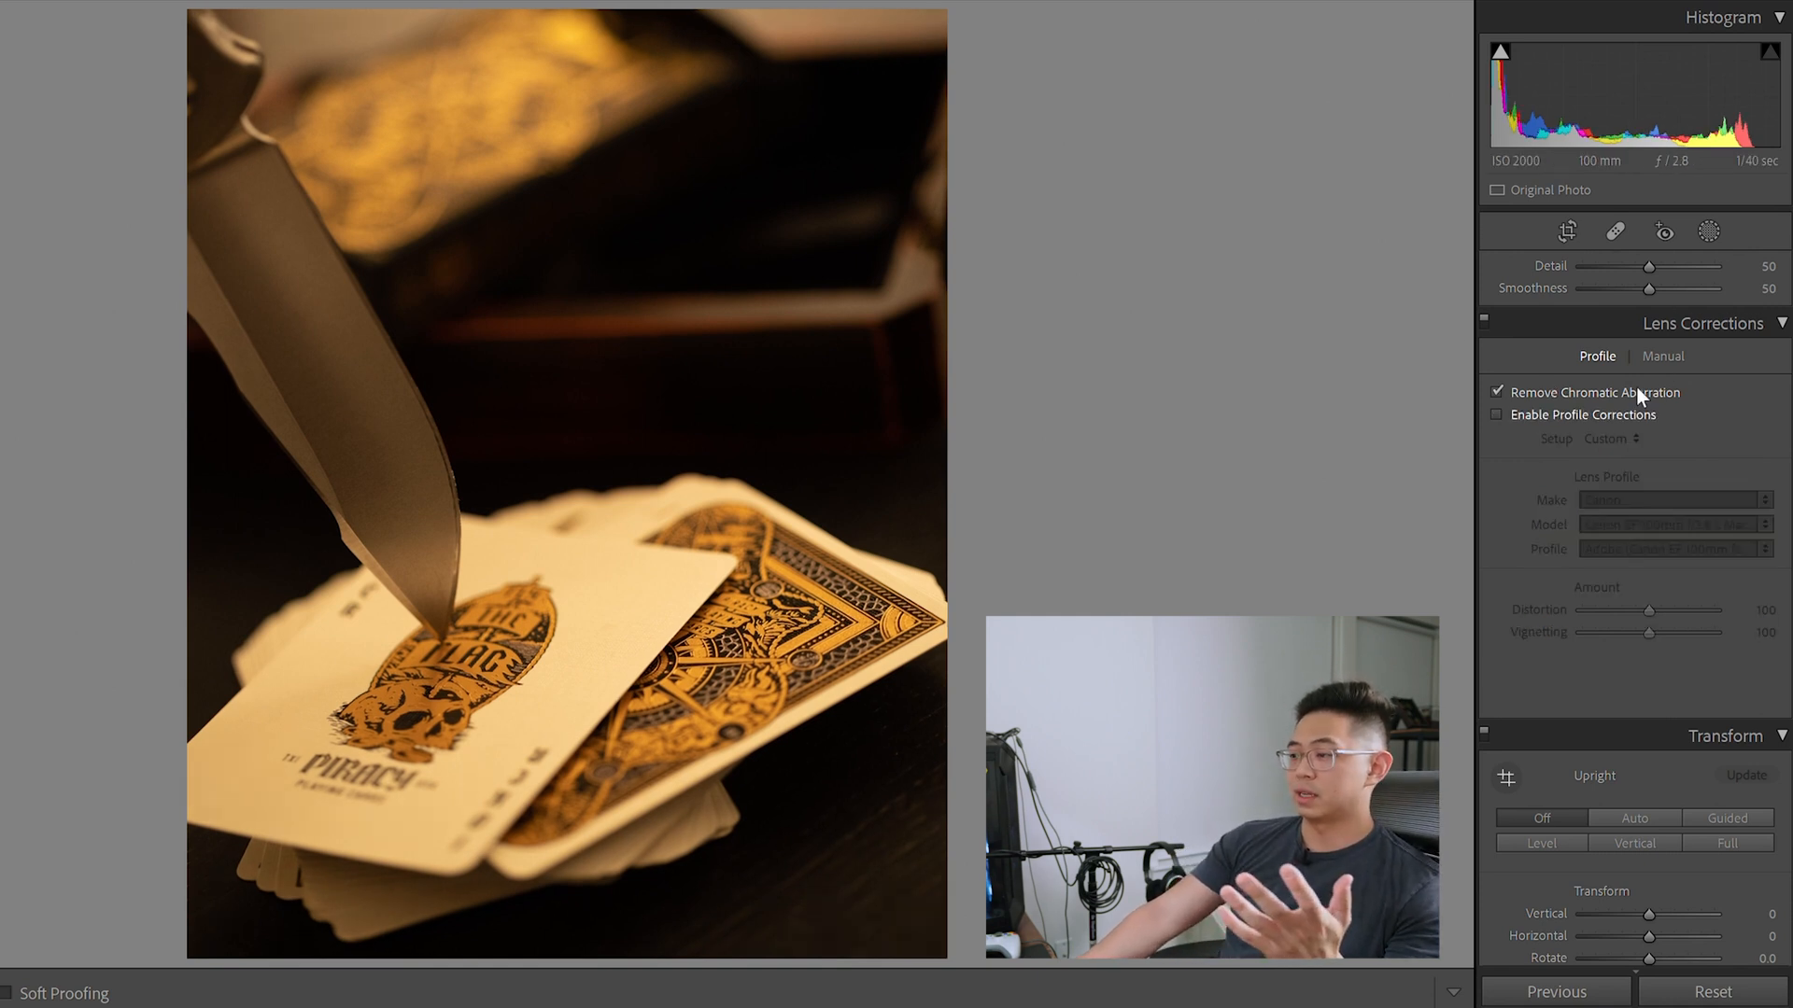
Re-enable the lens profile corrections for the photo, keeping chromatic aberration removal on
{"action": "left_click", "coordinate": [1637, 409]}
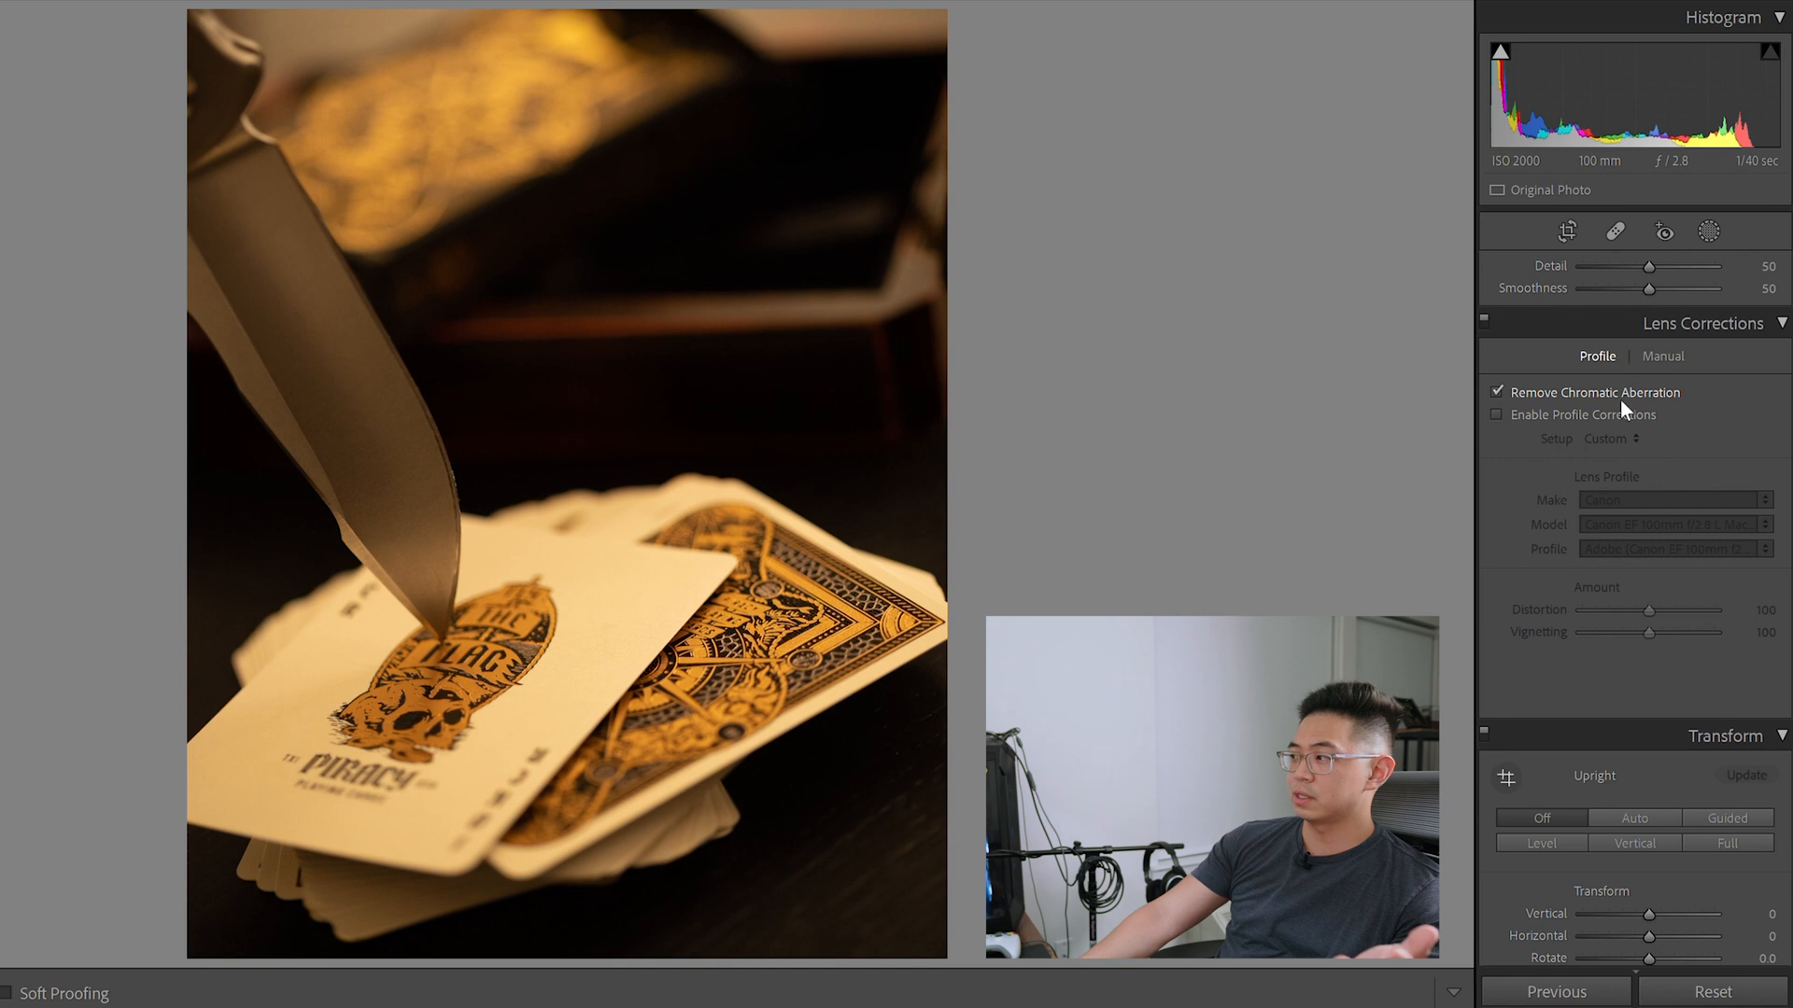
{"action": "left_click", "coordinate": [1608, 411]}
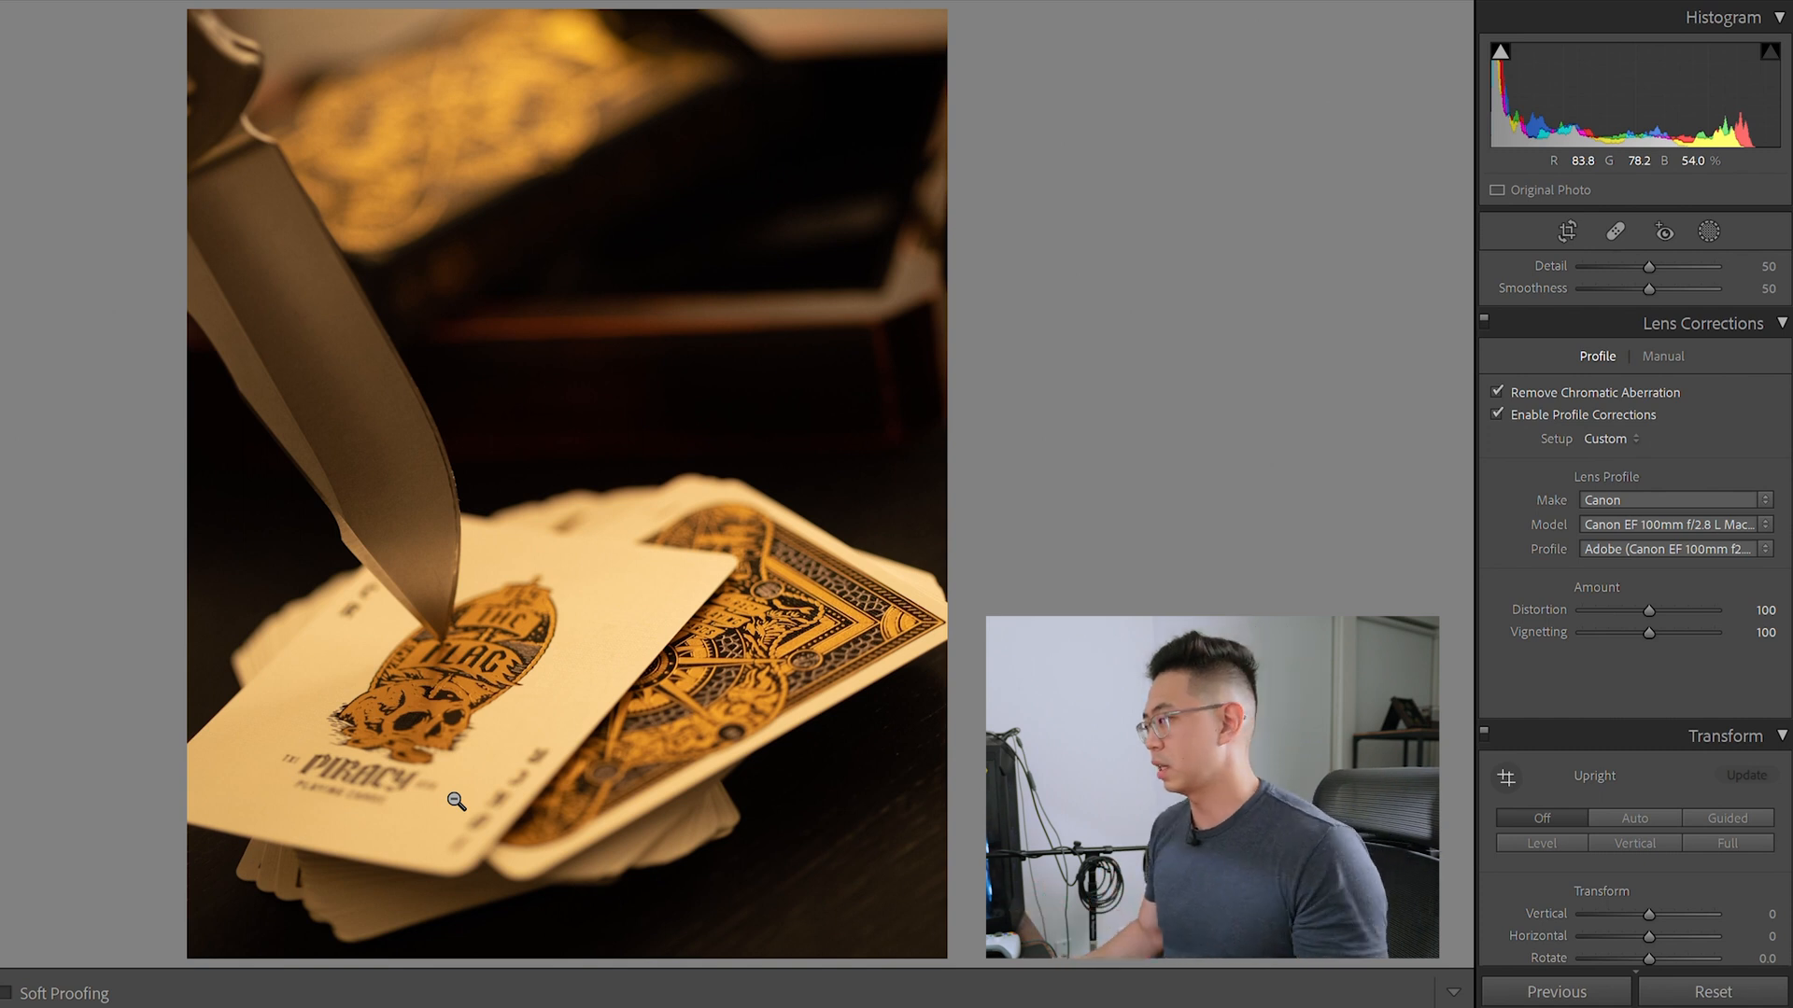
Balance the photo's basic tones with Highlights −34, Shadows +36, Whites −21 and Blacks +27
{"action": "scroll", "coordinate": [1503, 661], "scroll_direction": "up", "scroll_amount": 6}
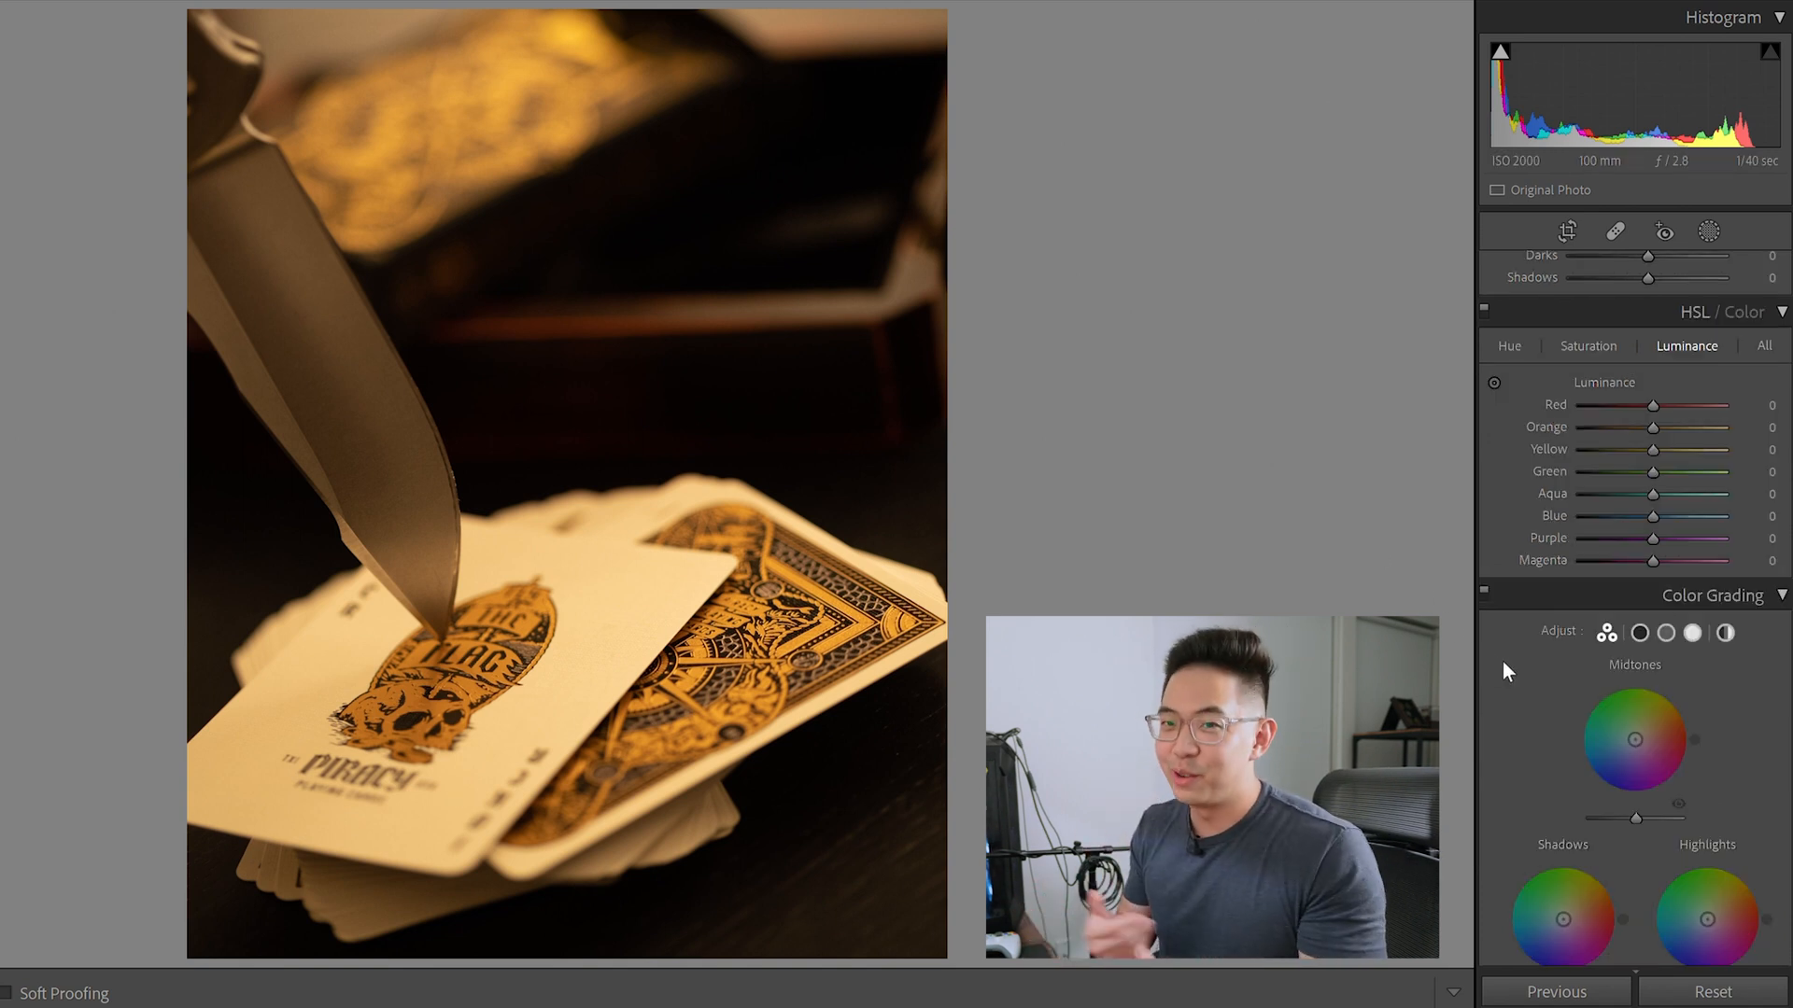
{"action": "scroll", "coordinate": [1503, 661], "scroll_direction": "up", "scroll_amount": 8}
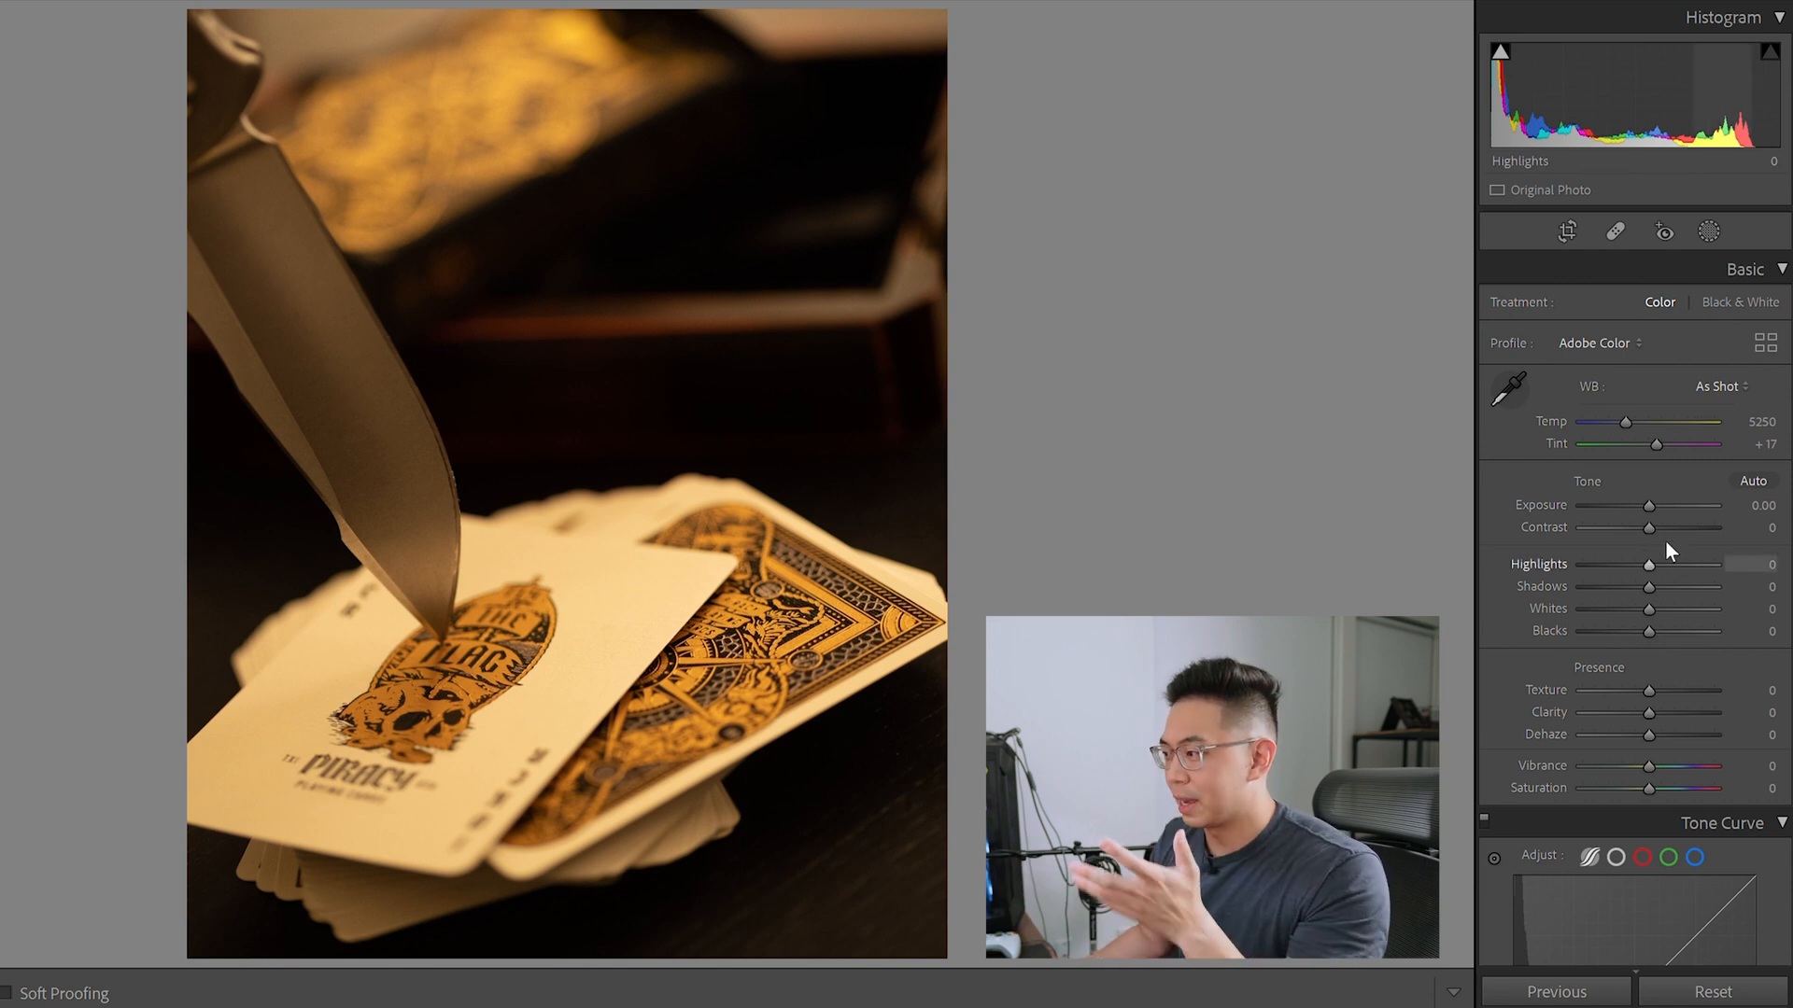
{"action": "left_click_drag", "start_coordinate": [1649, 540], "coordinate": [1627, 546]}
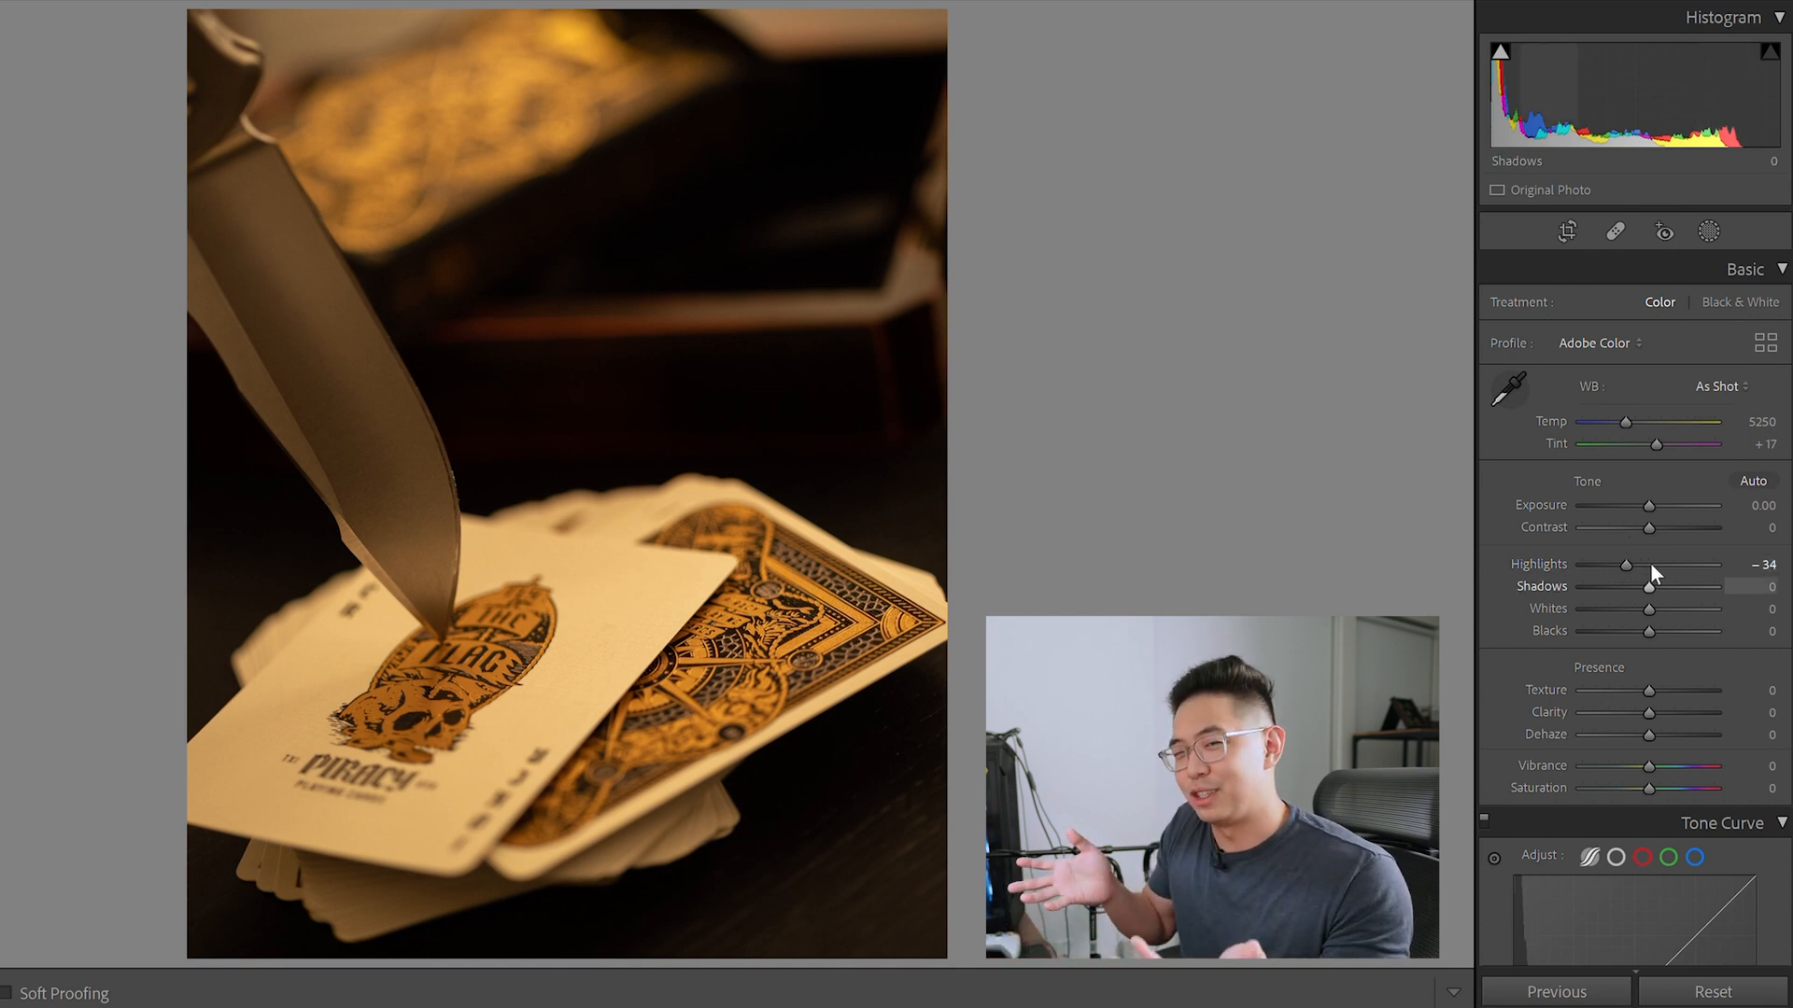
{"action": "left_click_drag", "start_coordinate": [1651, 563], "coordinate": [1679, 575]}
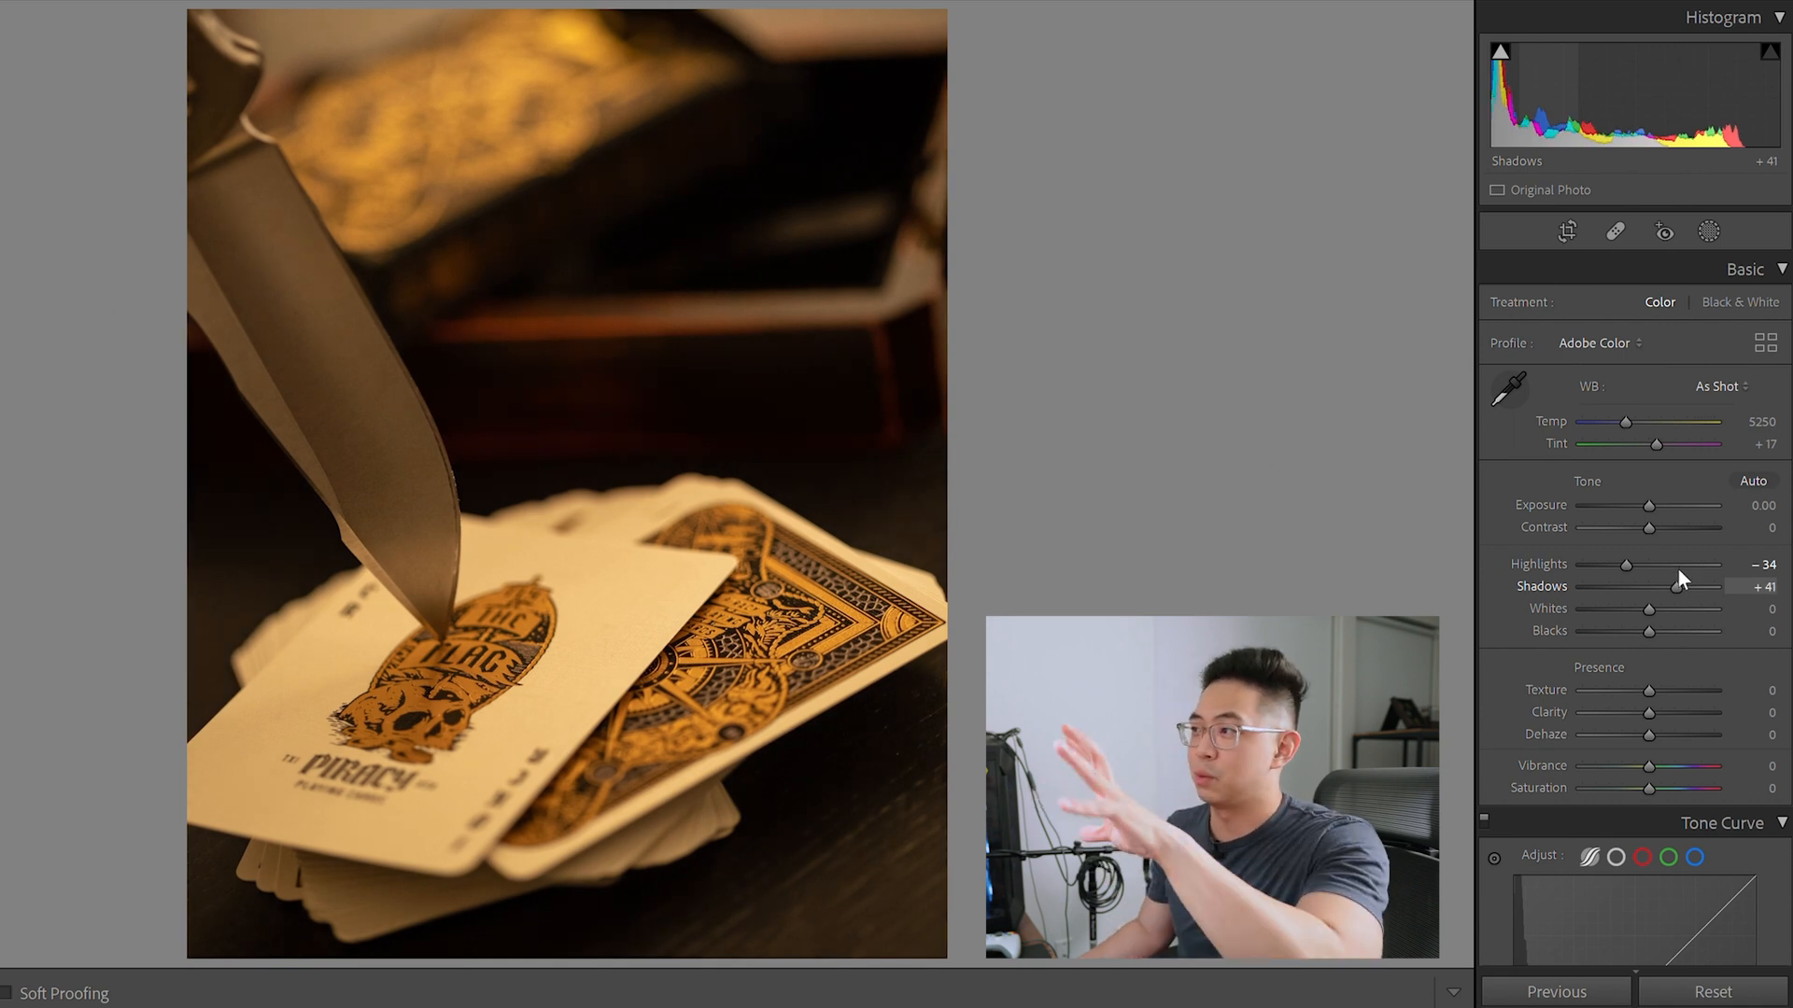
{"action": "left_click_drag", "start_coordinate": [1678, 570], "coordinate": [1674, 571]}
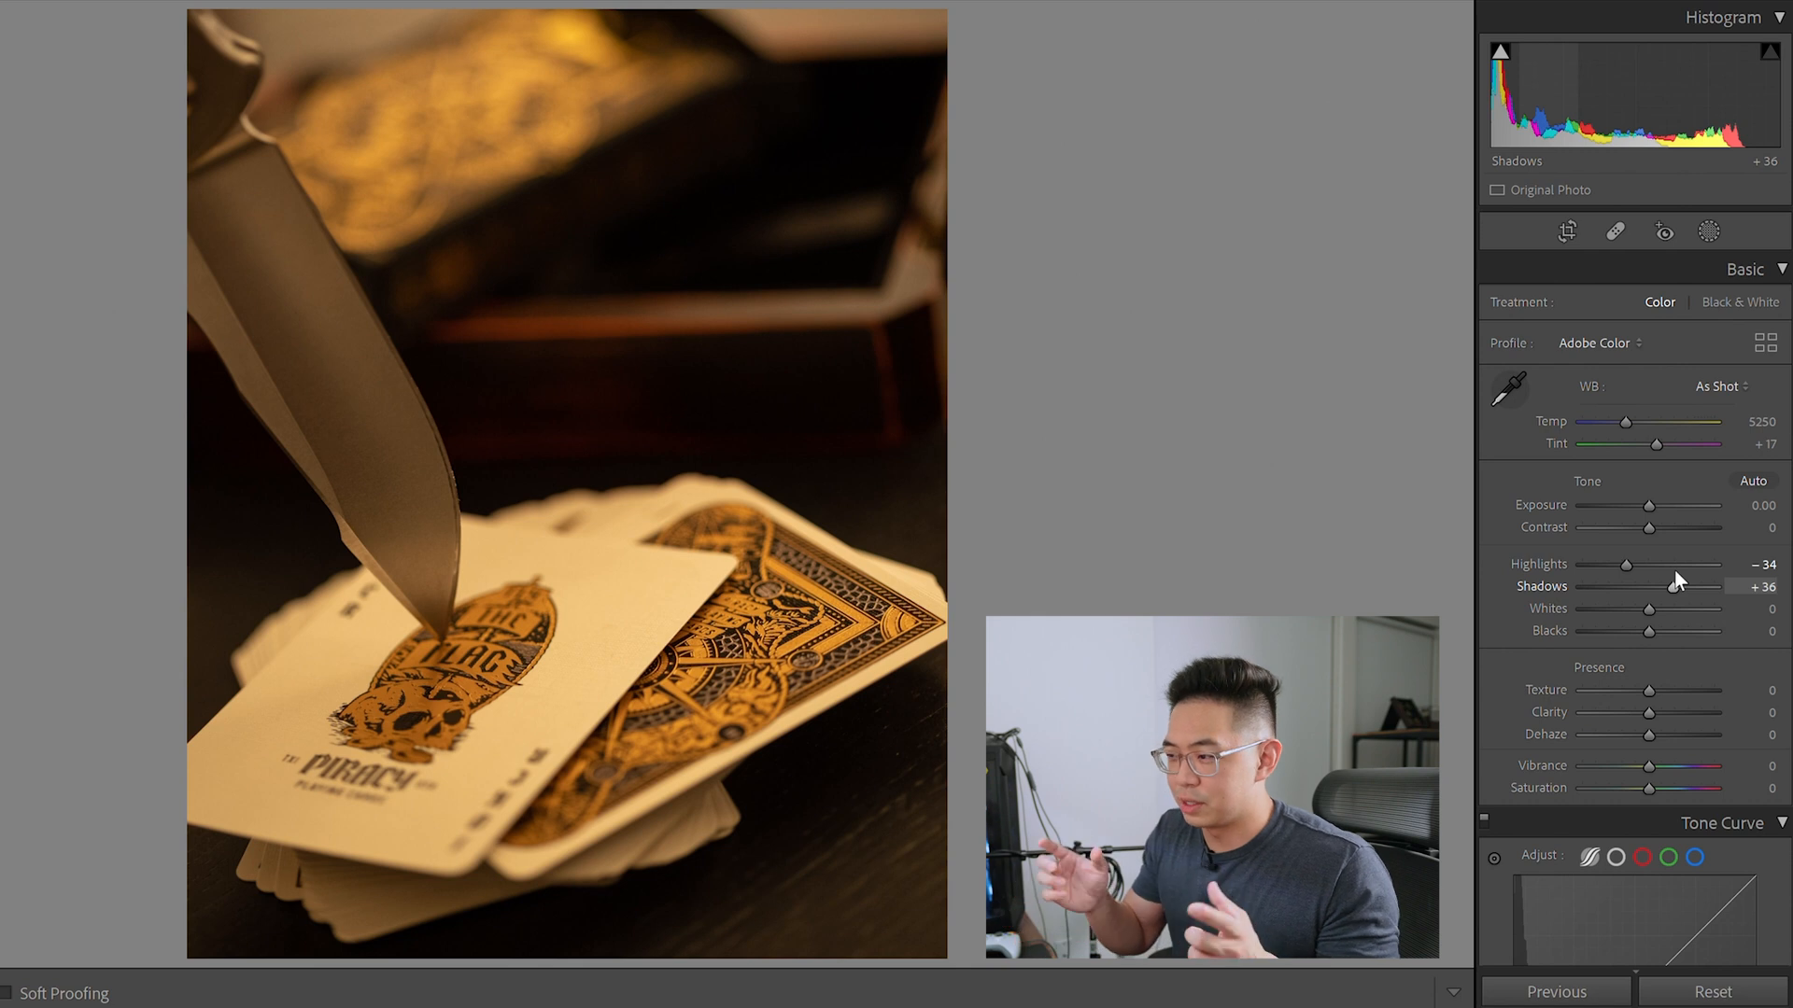
{"action": "left_click_drag", "start_coordinate": [1649, 608], "coordinate": [1634, 607]}
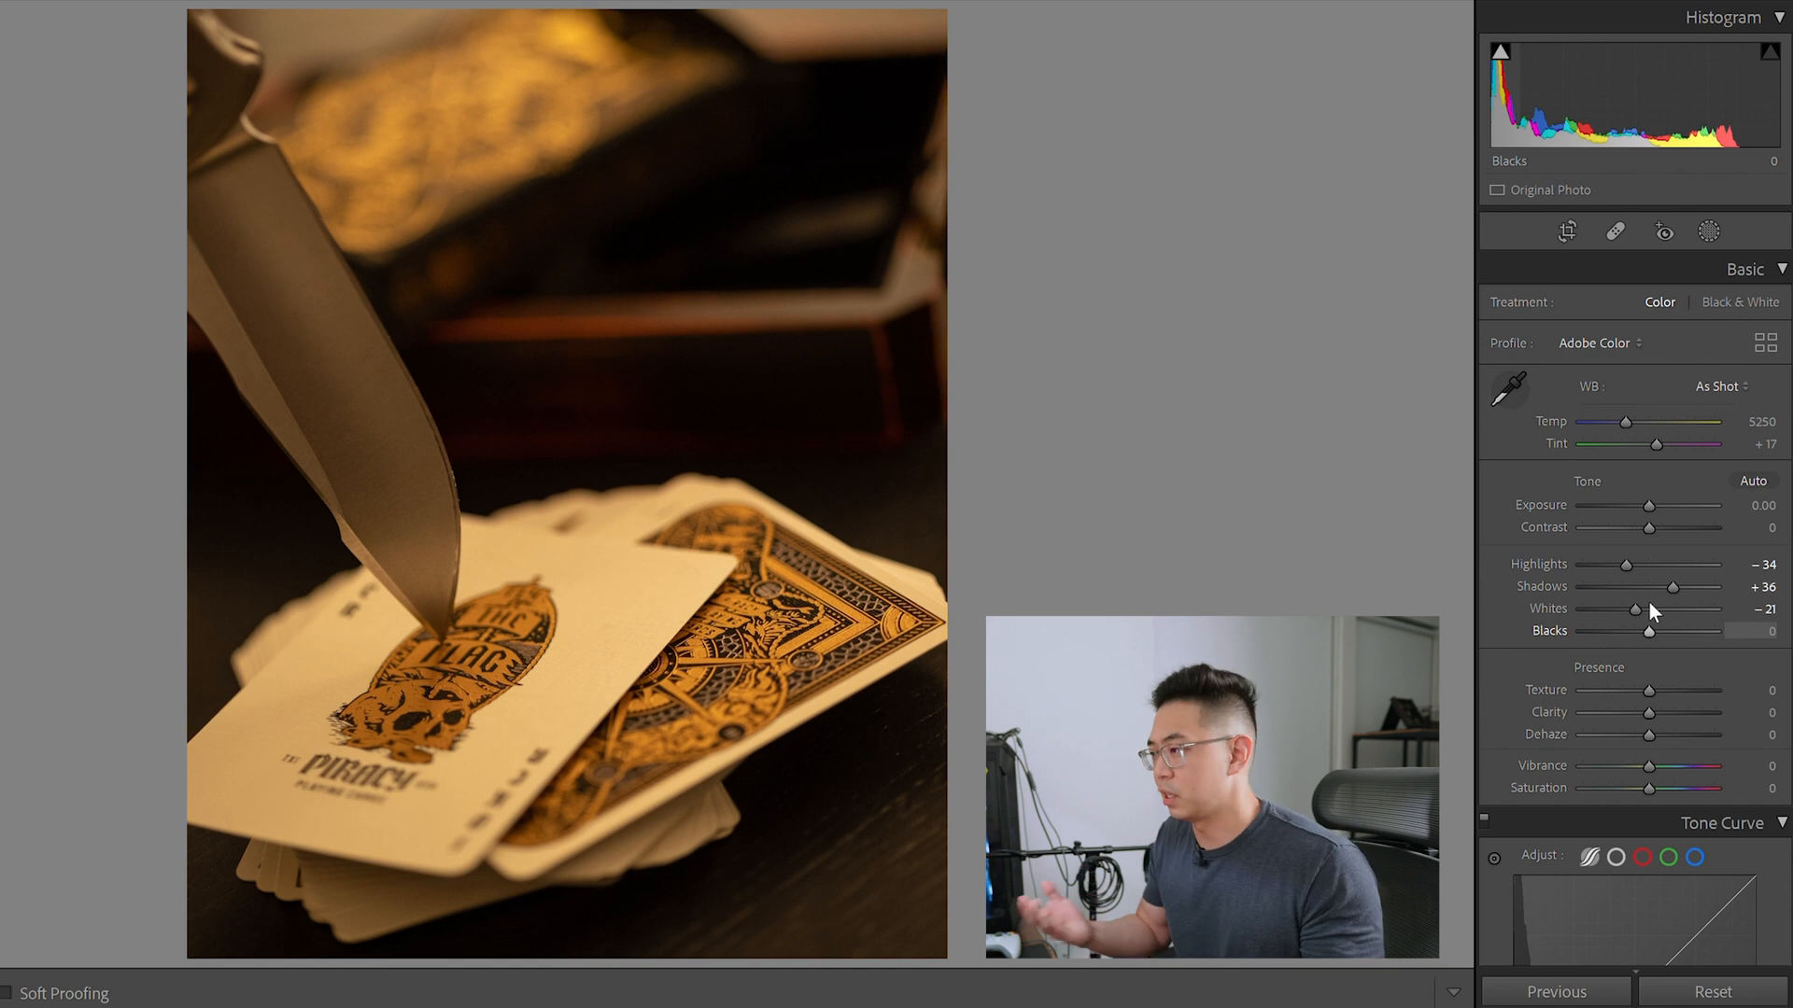
{"action": "left_click_drag", "start_coordinate": [1650, 603], "coordinate": [1669, 609]}
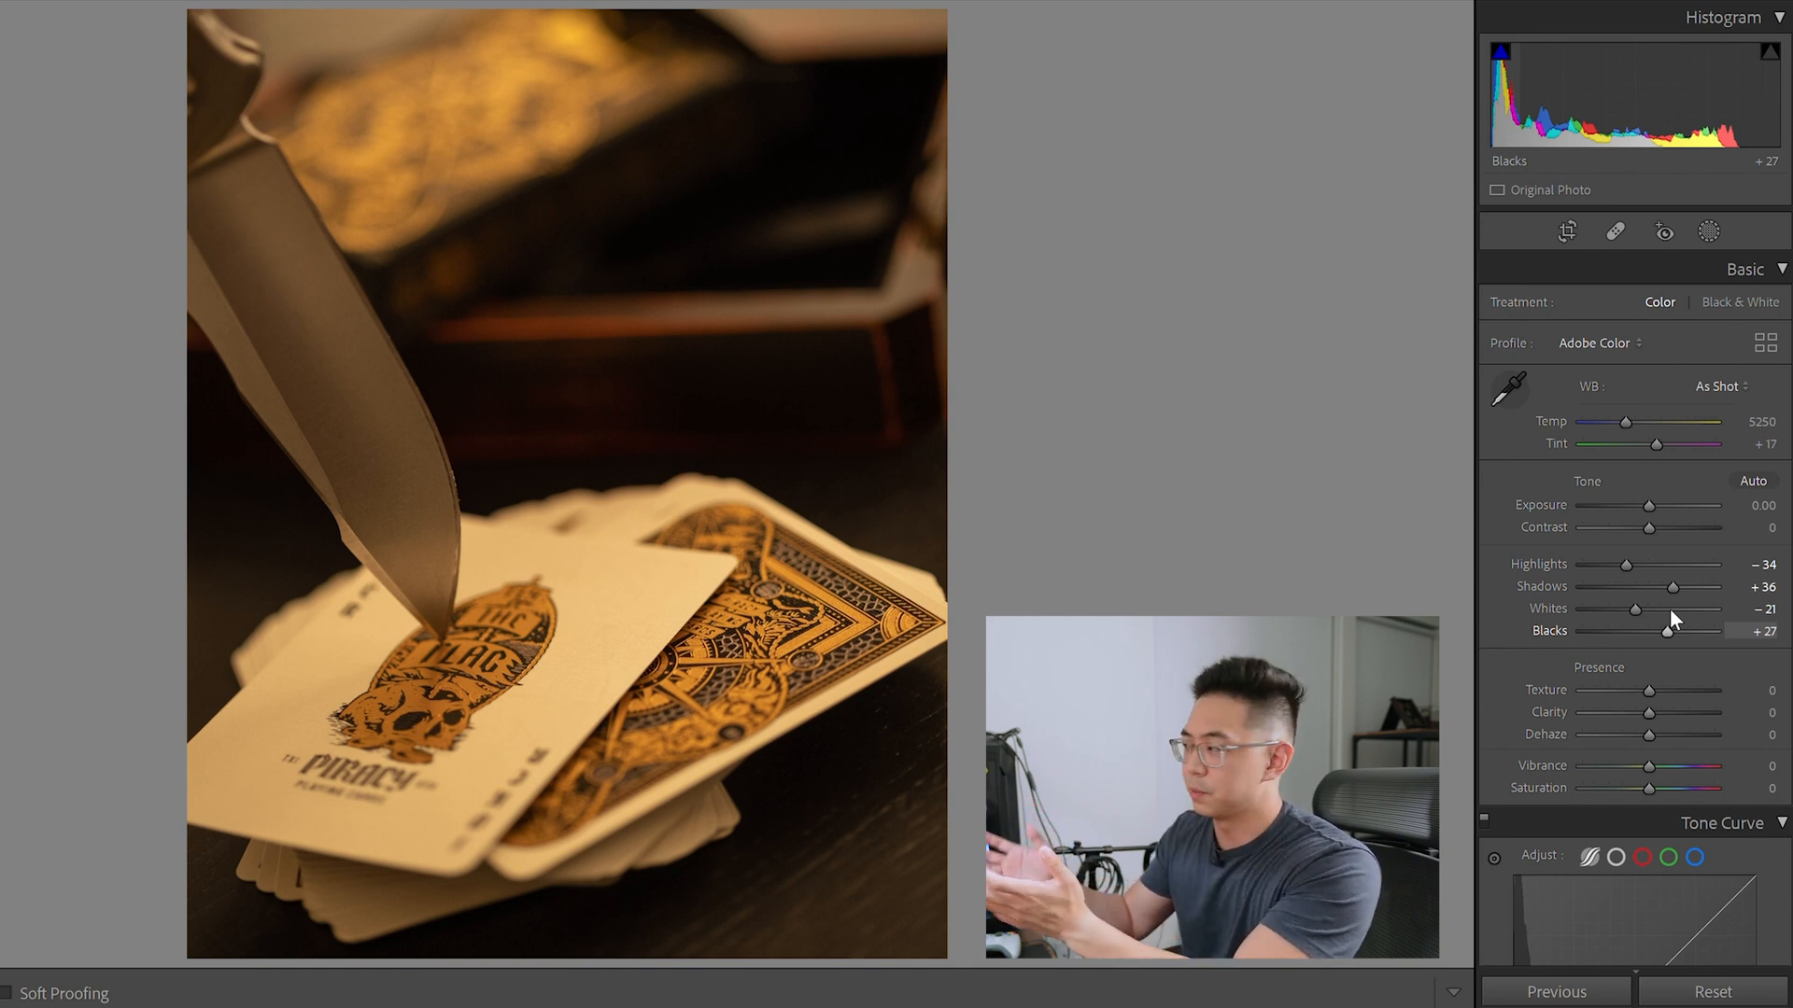
Raise the Highlights region of the Tone Curve to +6
{"action": "scroll", "coordinate": [1669, 608], "scroll_direction": "down", "scroll_amount": 1}
{"action": "scroll", "coordinate": [1634, 607], "scroll_direction": "down", "scroll_amount": 5}
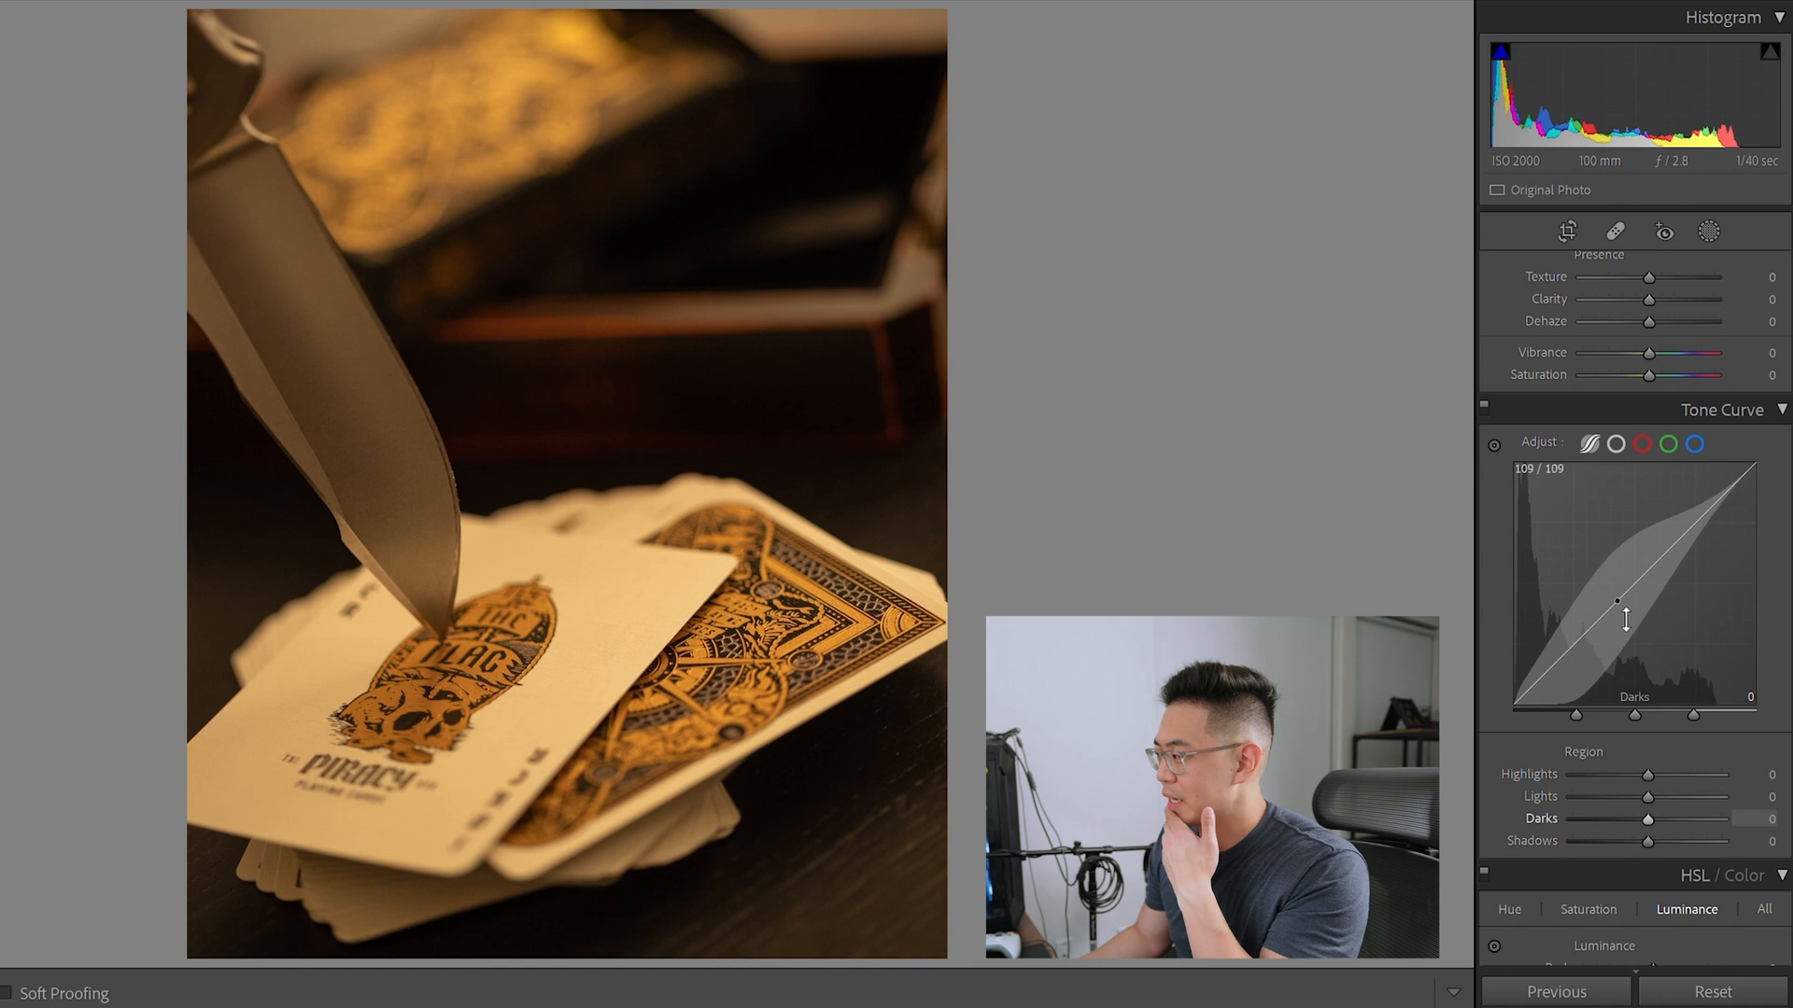
{"action": "mouse_move", "coordinate": [1648, 774]}
{"action": "left_mouse_down"}
{"action": "mouse_move", "coordinate": [1594, 776]}
{"action": "mouse_move", "coordinate": [1655, 774]}
{"action": "mouse_move", "coordinate": [1622, 752]}
{"action": "mouse_move", "coordinate": [1652, 754]}
{"action": "left_mouse_up"}
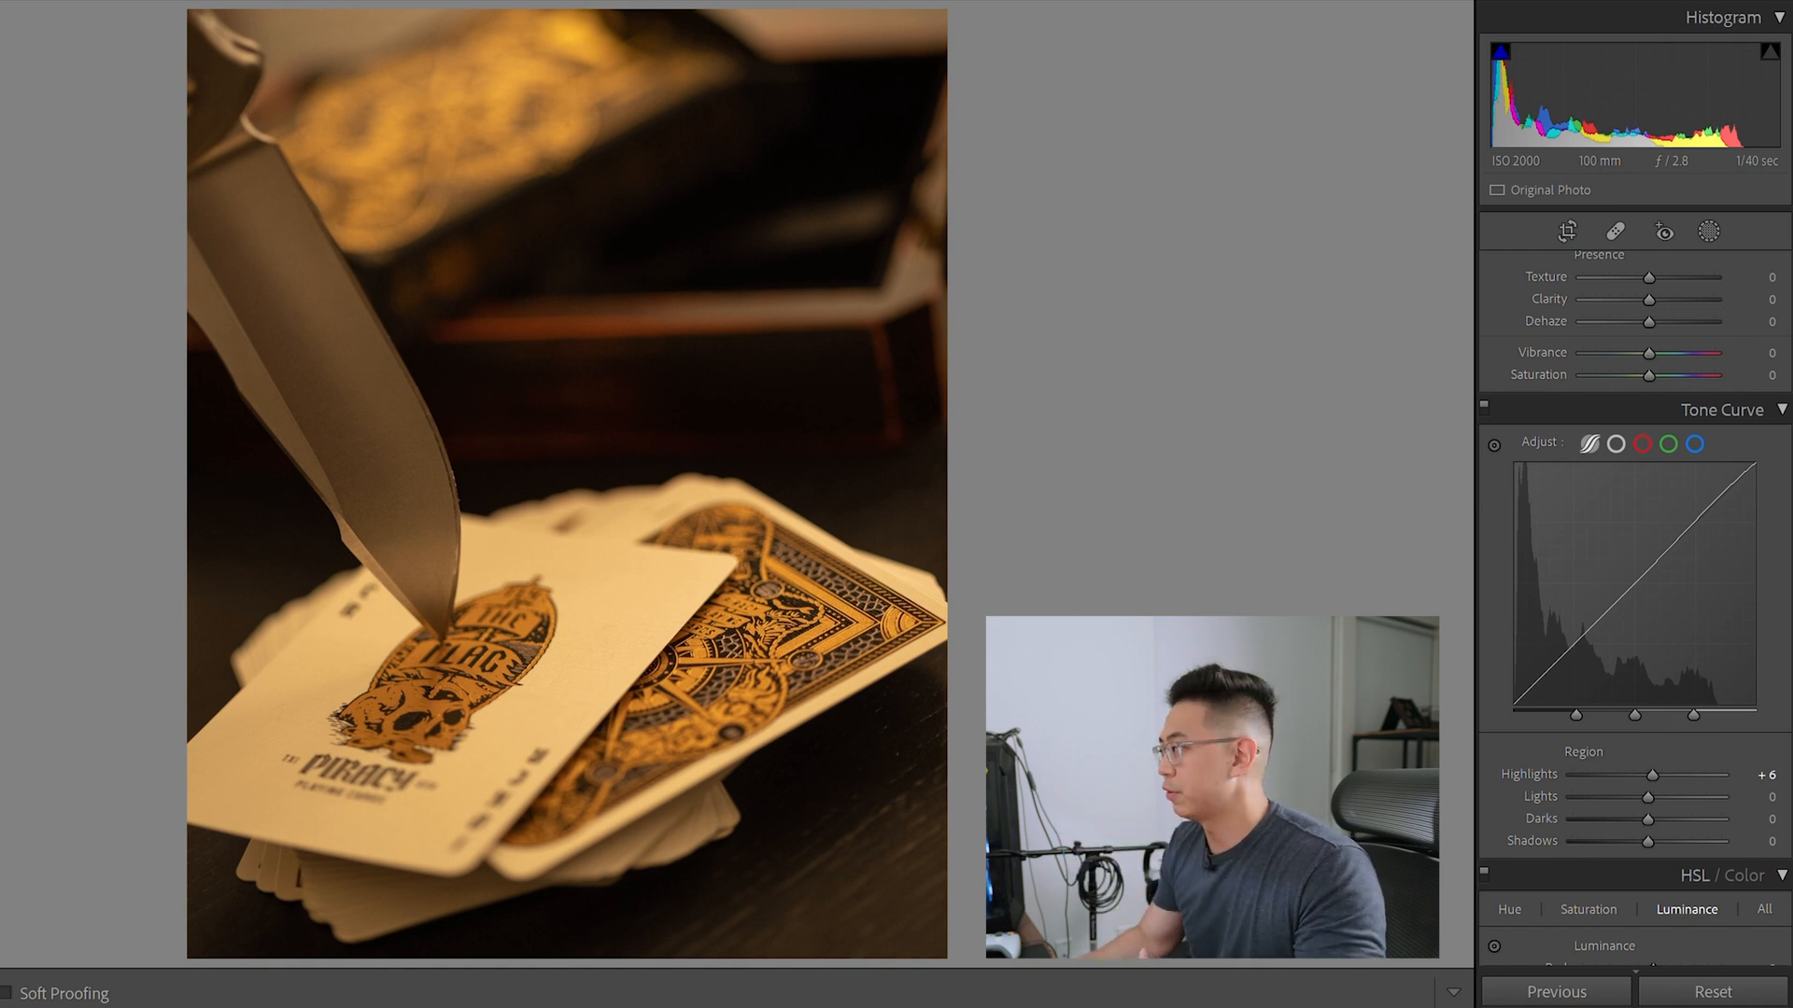
Brighten the photo with Exposure +0.26 and add Contrast +15 in the basic tone adjustments
{"action": "scroll", "coordinate": [1633, 606], "scroll_direction": "up", "scroll_amount": 5}
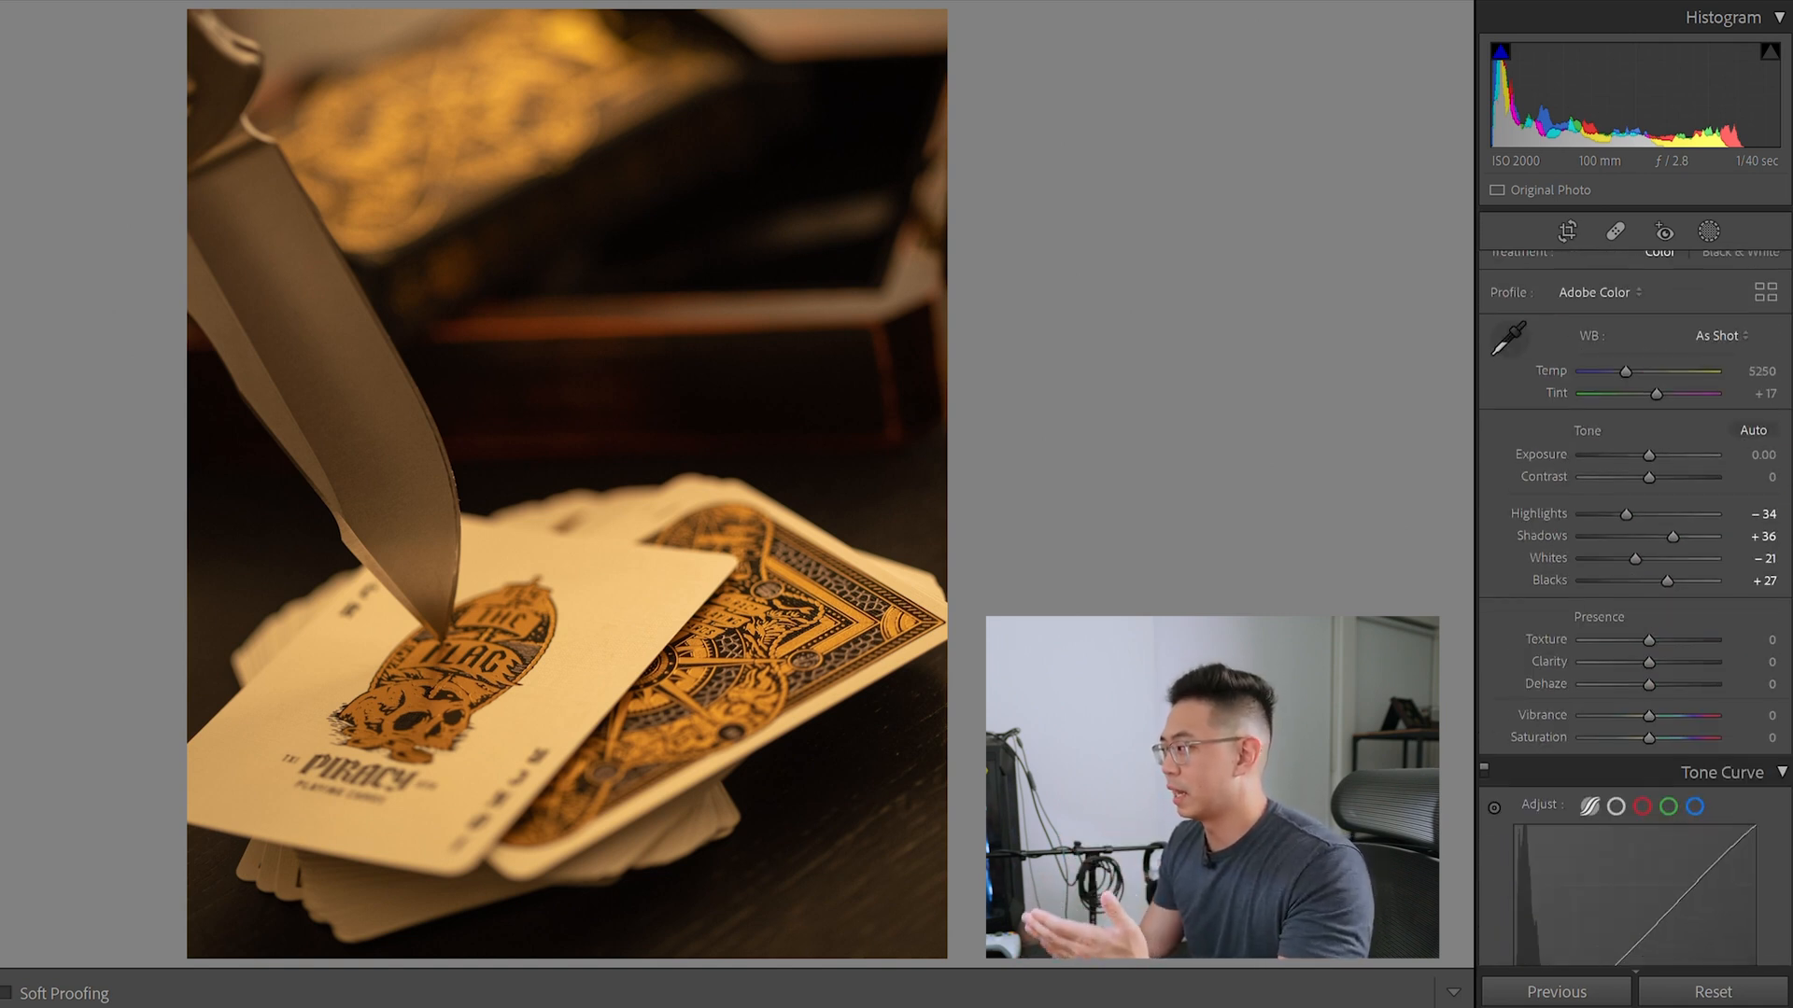
{"action": "scroll", "coordinate": [1677, 394], "scroll_direction": "down", "scroll_amount": 2}
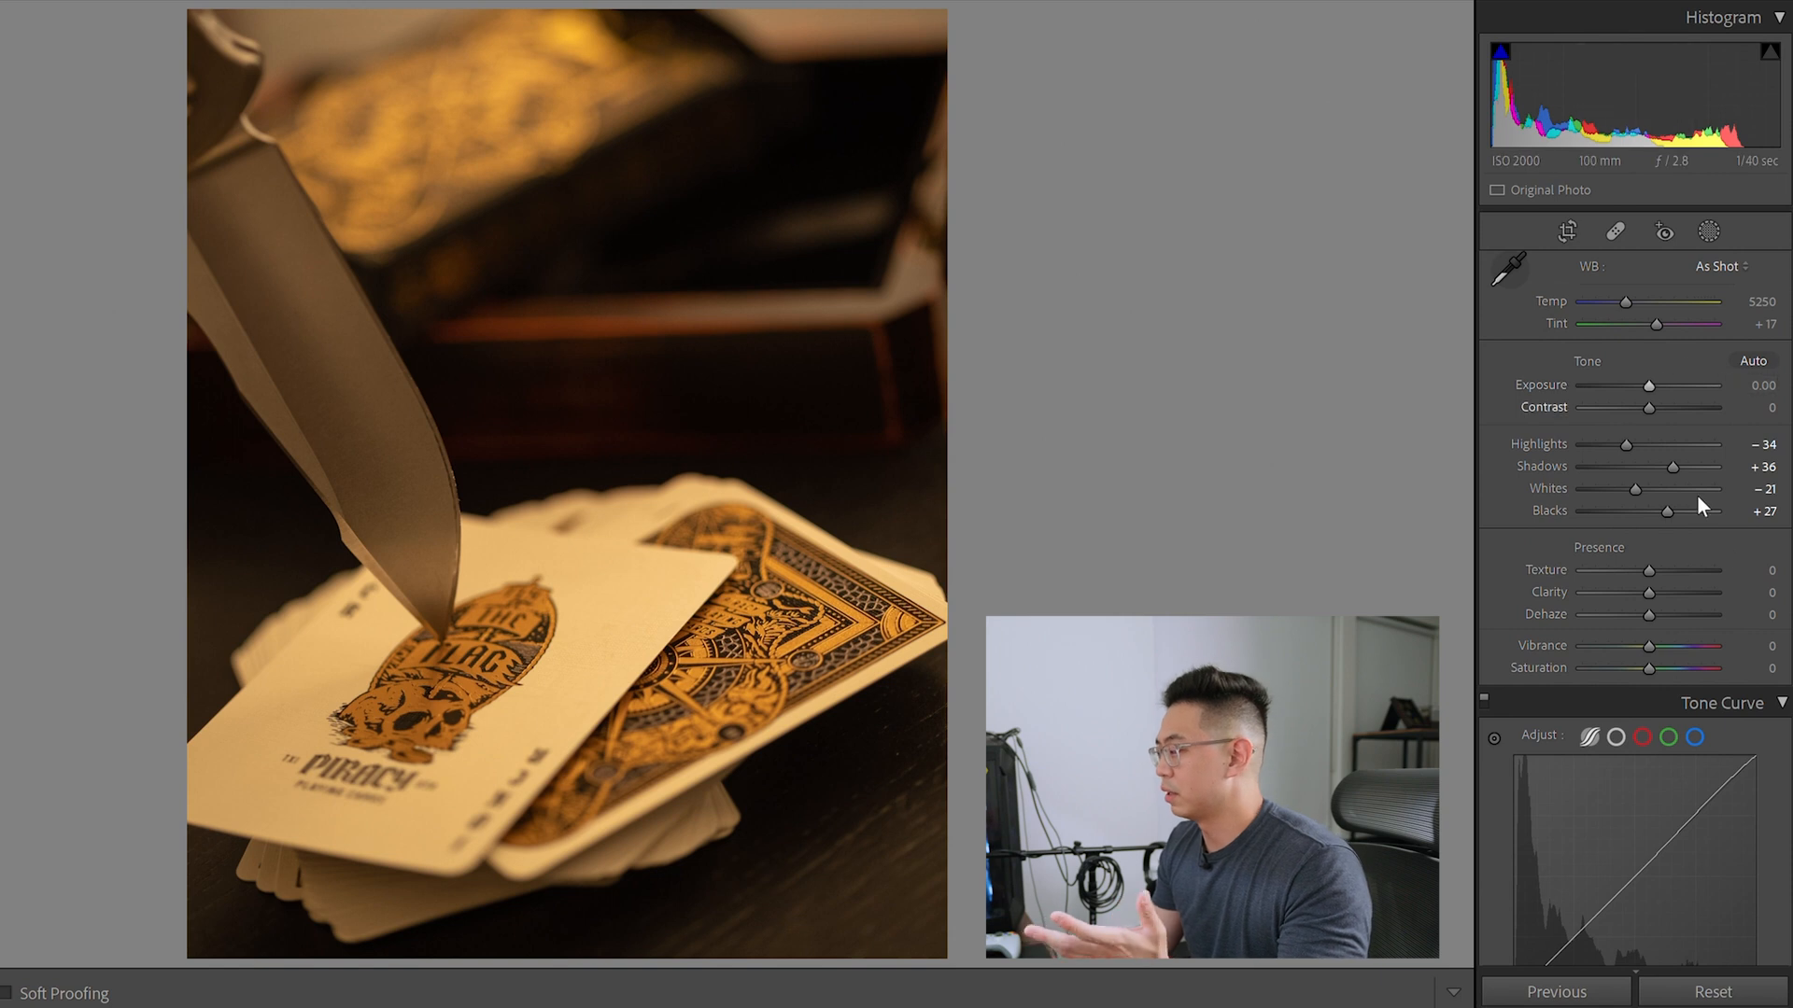
{"action": "scroll", "coordinate": [1634, 606], "scroll_direction": "down", "scroll_amount": 9}
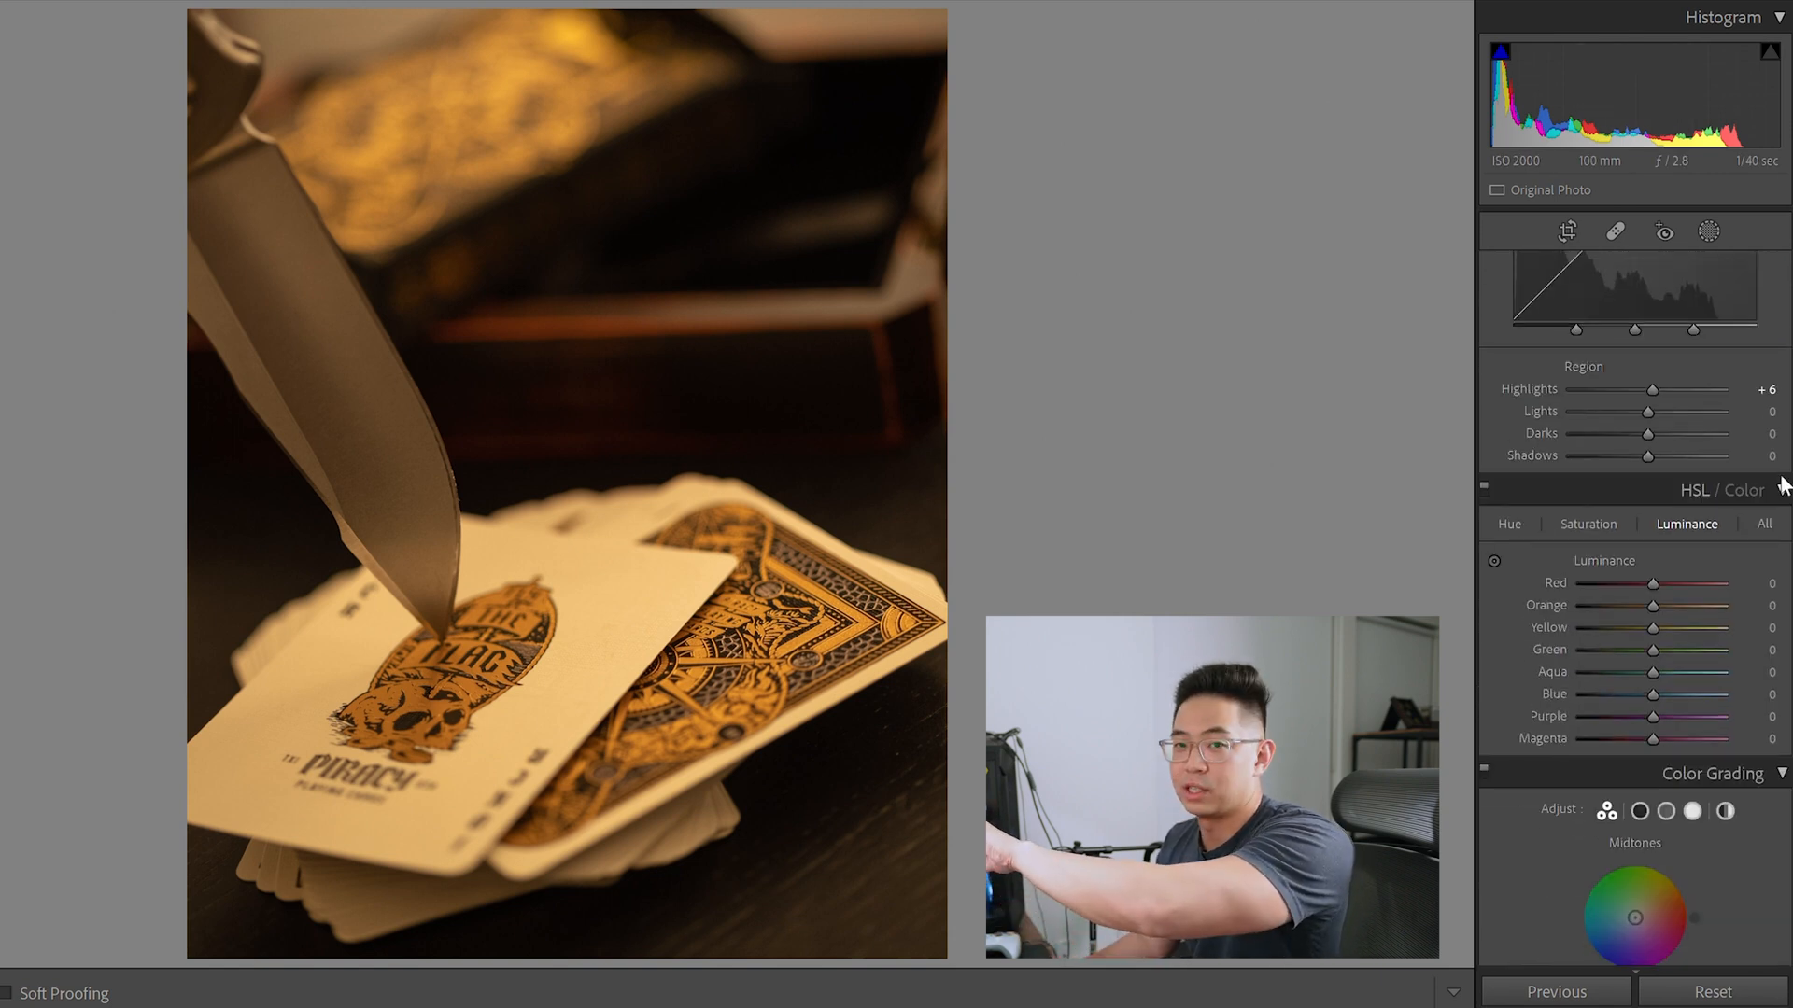
{"action": "scroll", "coordinate": [1633, 607], "scroll_direction": "up", "scroll_amount": 10}
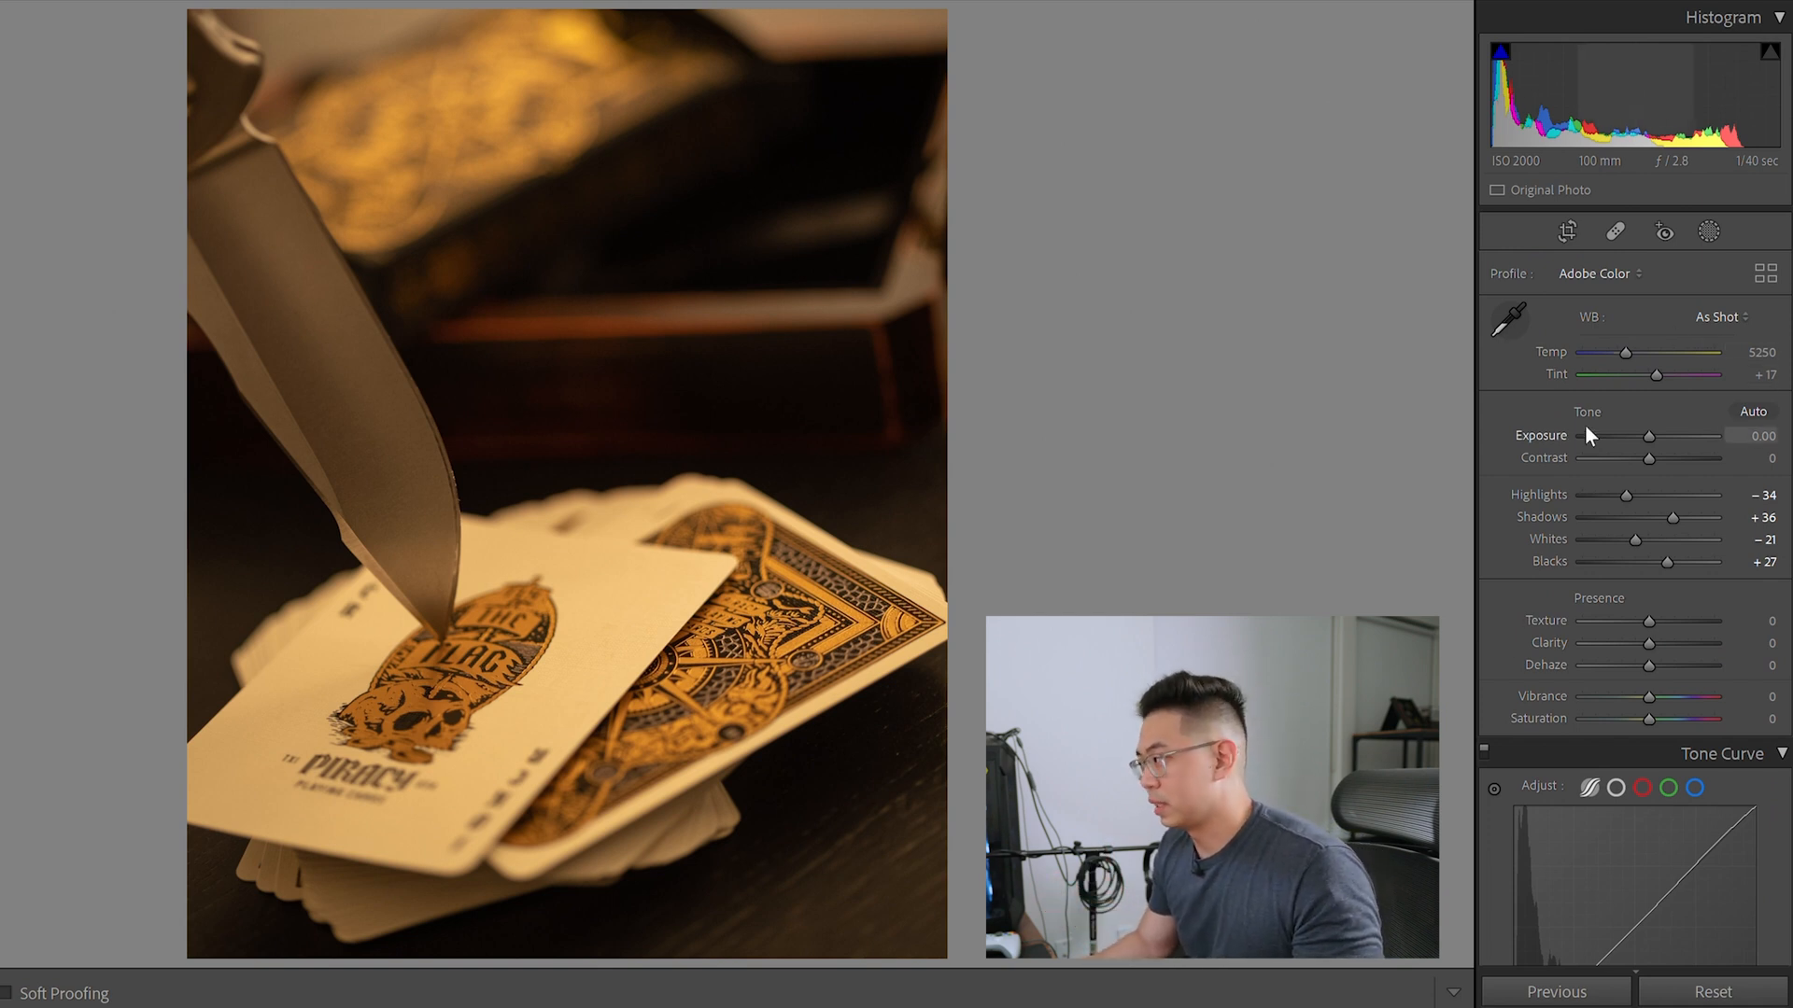
{"action": "left_click_drag", "start_coordinate": [1649, 408], "coordinate": [1651, 411]}
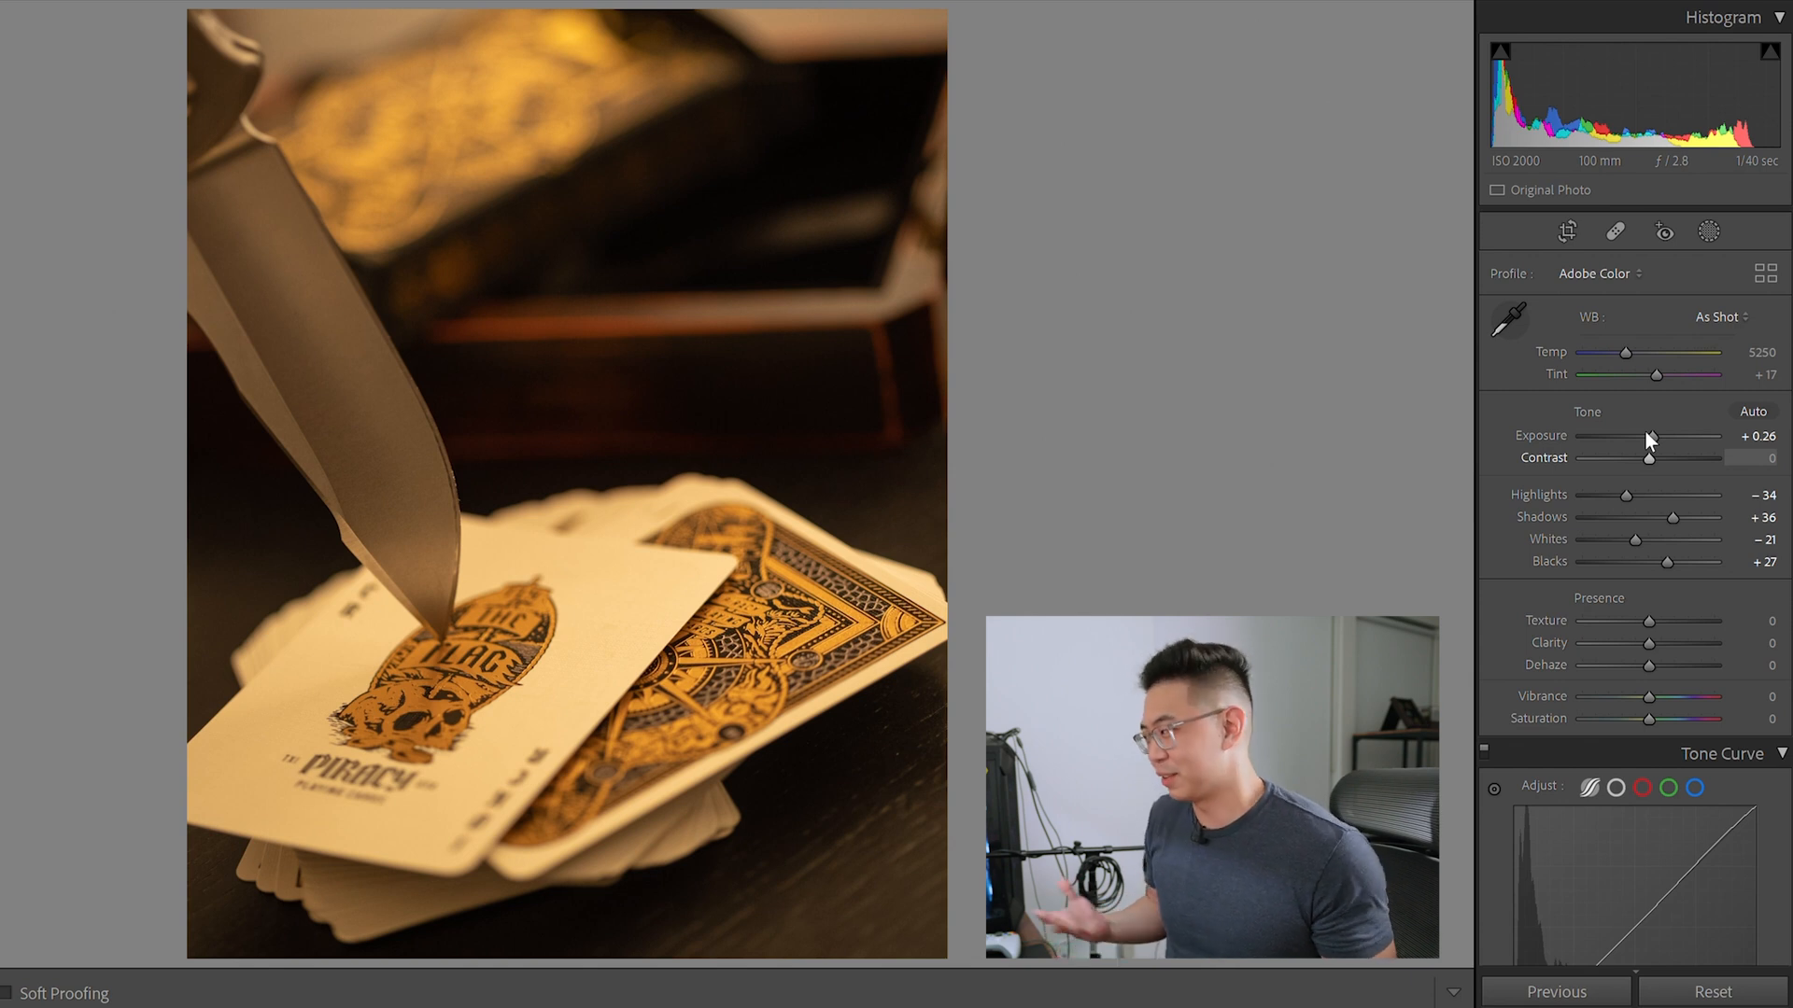
{"action": "left_click_drag", "start_coordinate": [1646, 432], "coordinate": [1656, 431]}
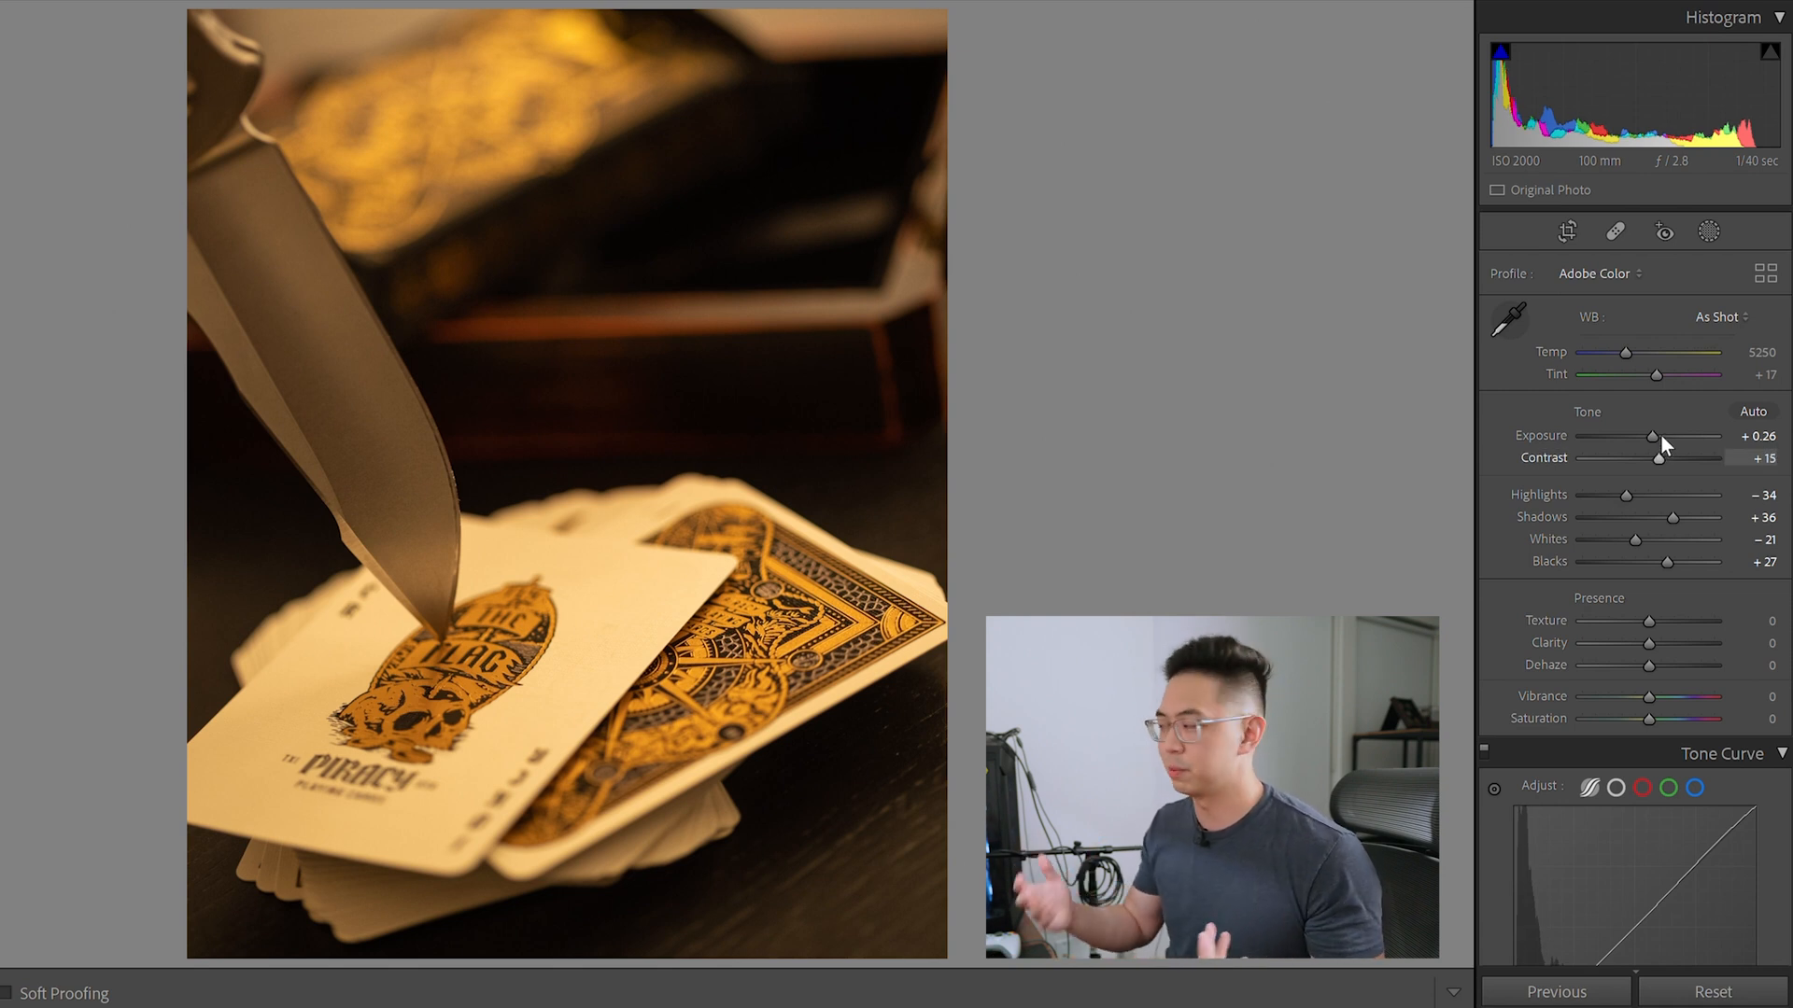
Review the basic and Tone Curve adjustments, and look through the HSL hue, saturation and luminance controls
{"action": "scroll", "coordinate": [1660, 433], "scroll_direction": "down", "scroll_amount": 3}
{"action": "scroll", "coordinate": [1635, 608], "scroll_direction": "up", "scroll_amount": 1}
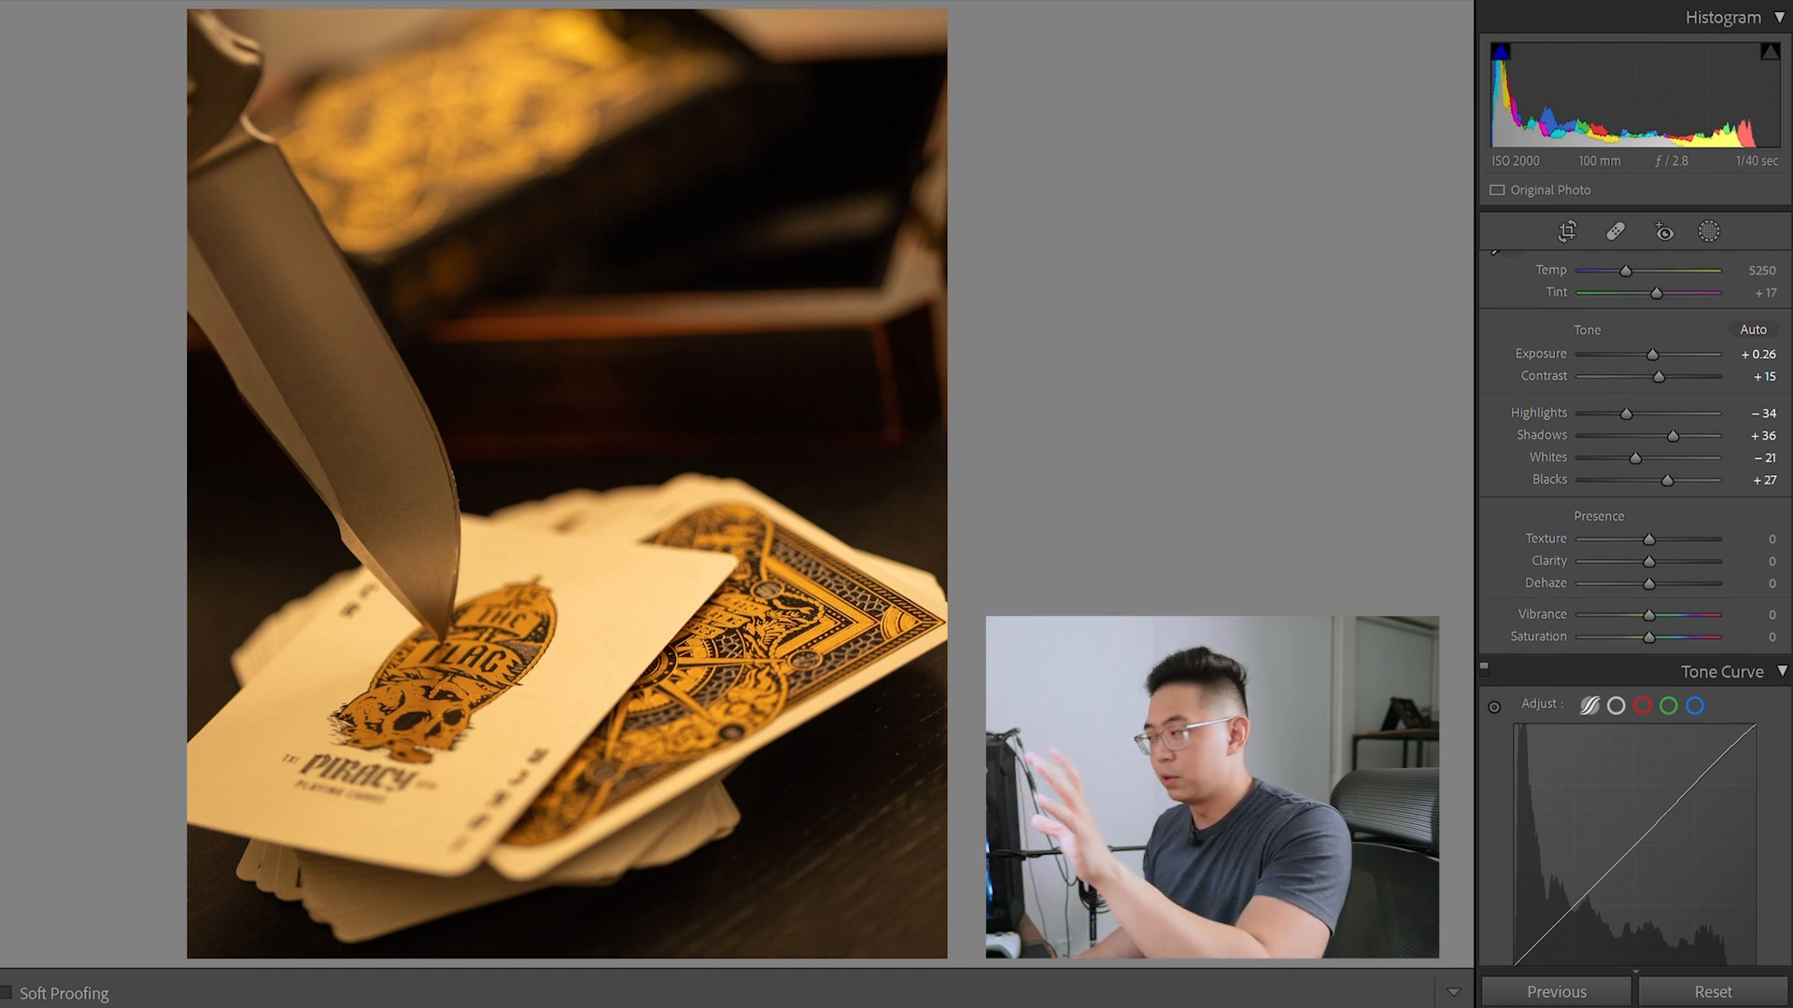
{"action": "scroll", "coordinate": [1636, 608], "scroll_direction": "down", "scroll_amount": 1}
{"action": "scroll", "coordinate": [1779, 455], "scroll_direction": "down", "scroll_amount": 15}
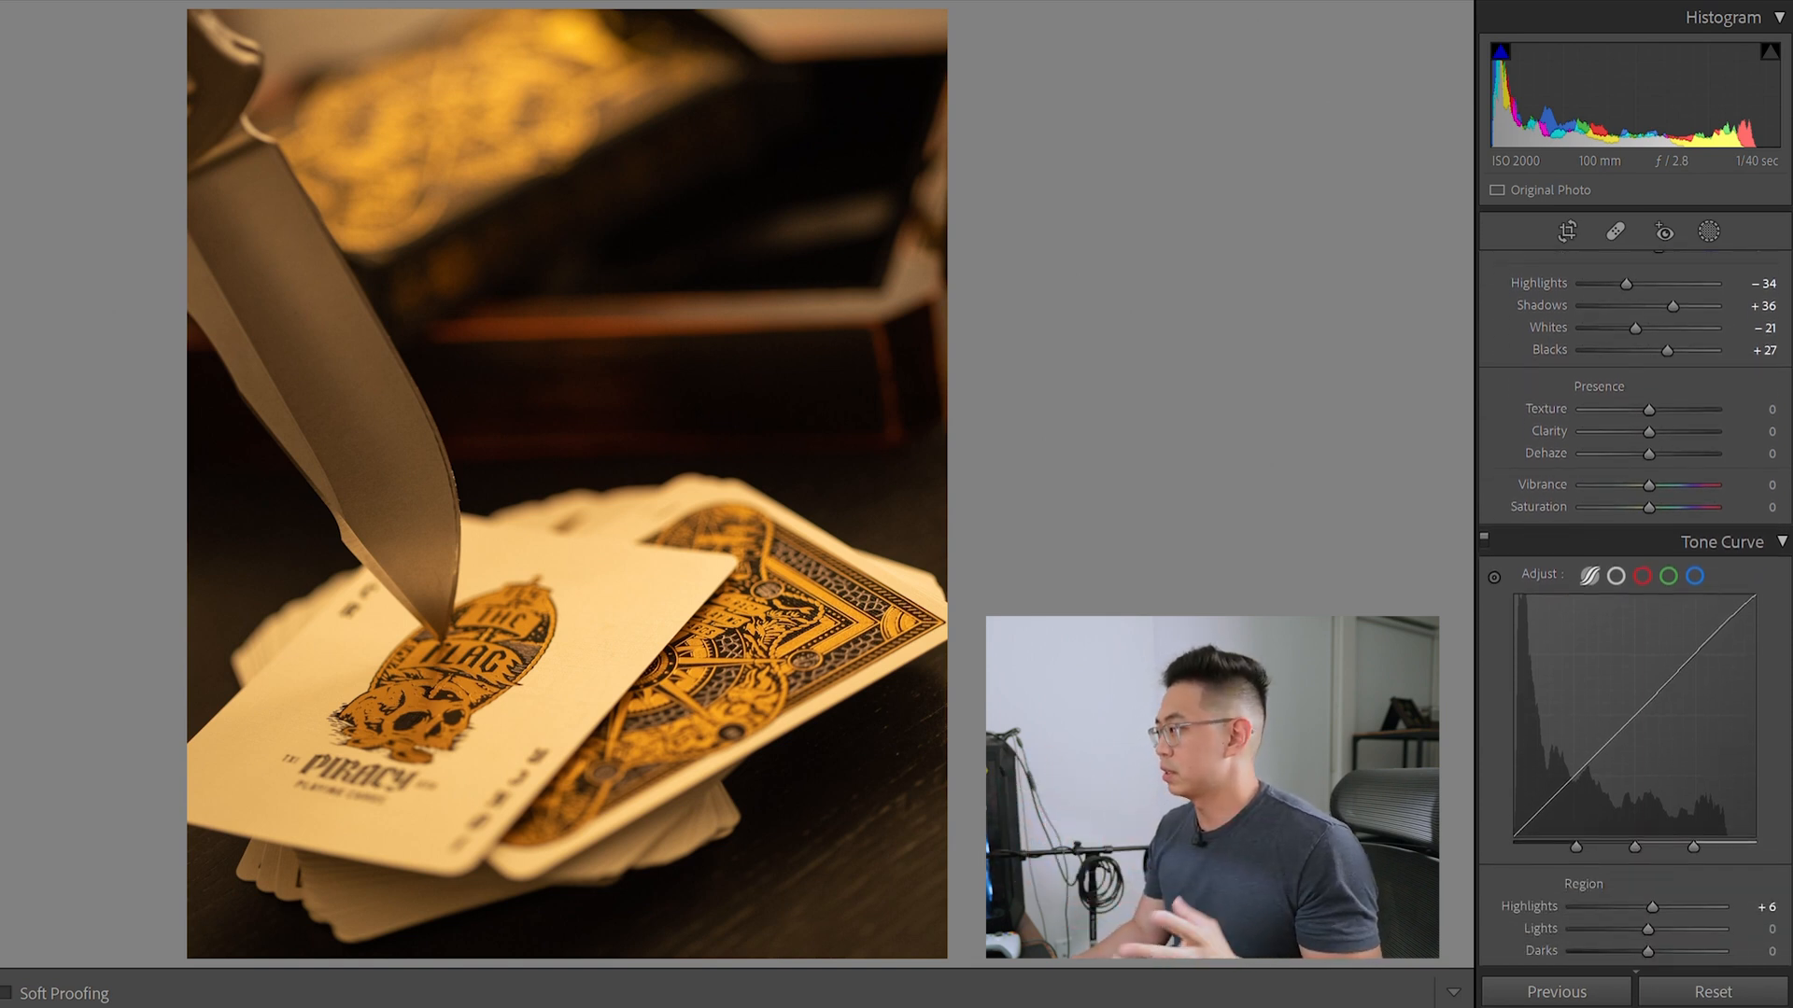
{"action": "scroll", "coordinate": [1779, 455], "scroll_direction": "down", "scroll_amount": 1}
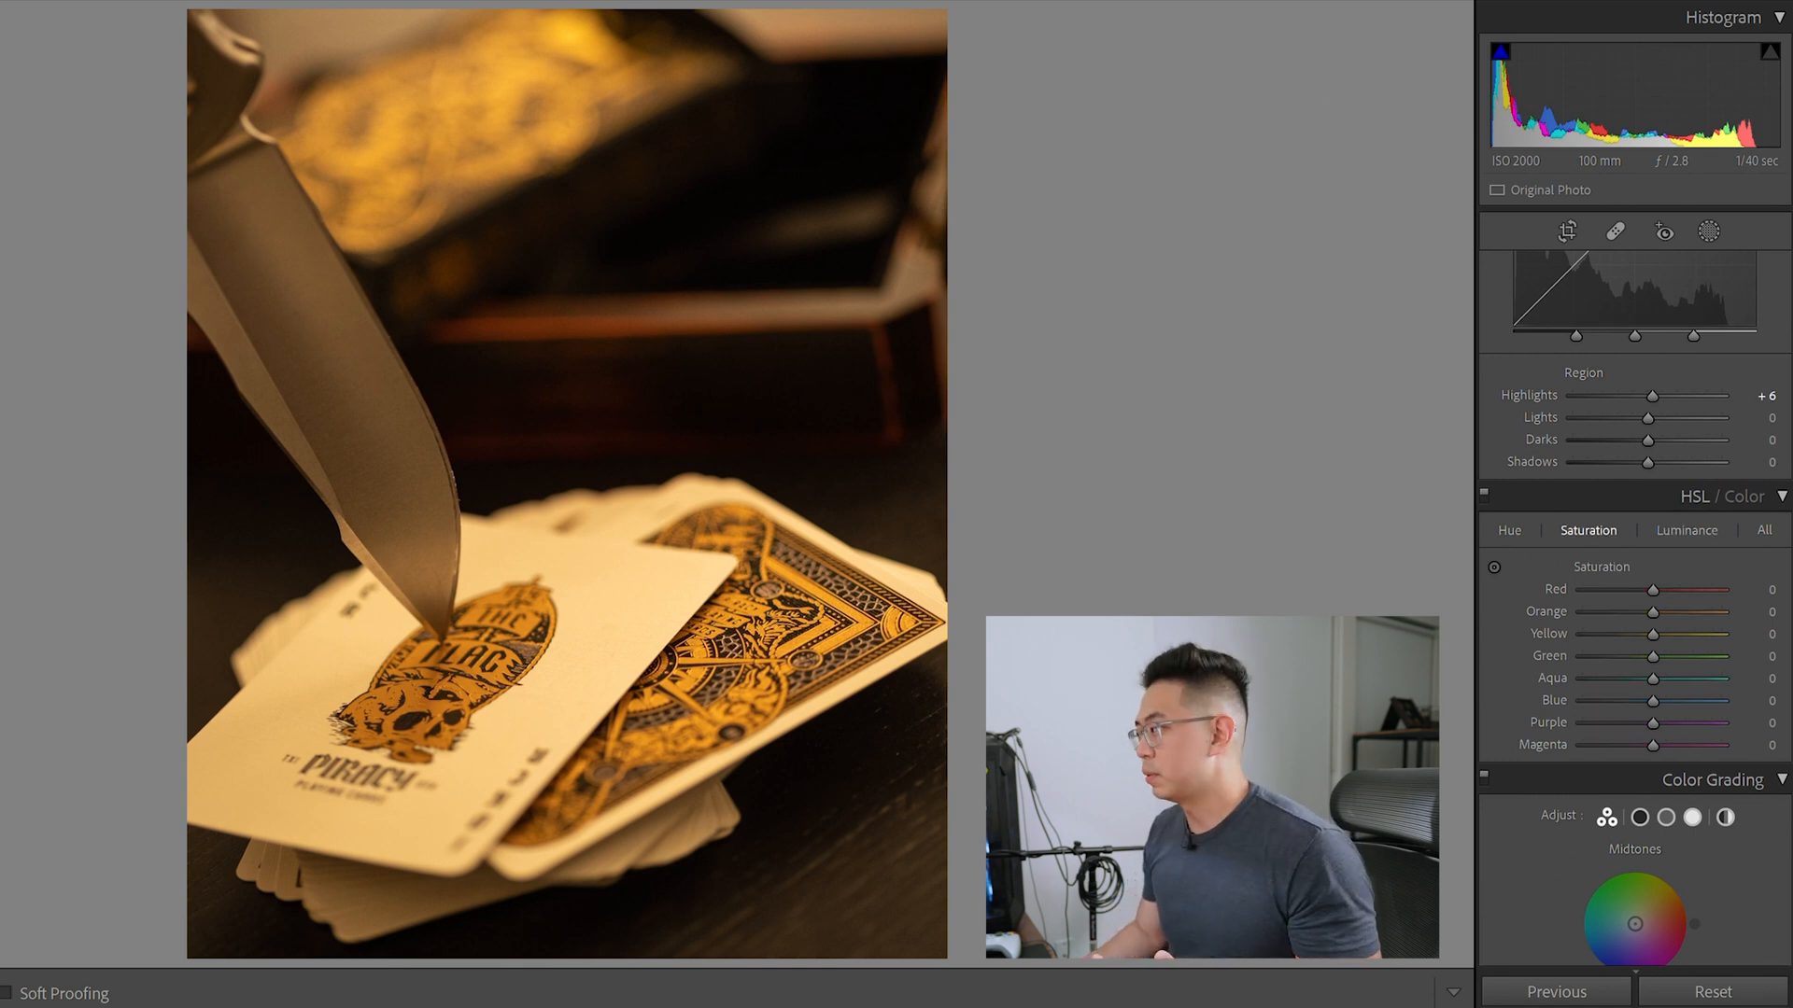
{"action": "scroll", "coordinate": [1776, 450], "scroll_direction": "up", "scroll_amount": 10}
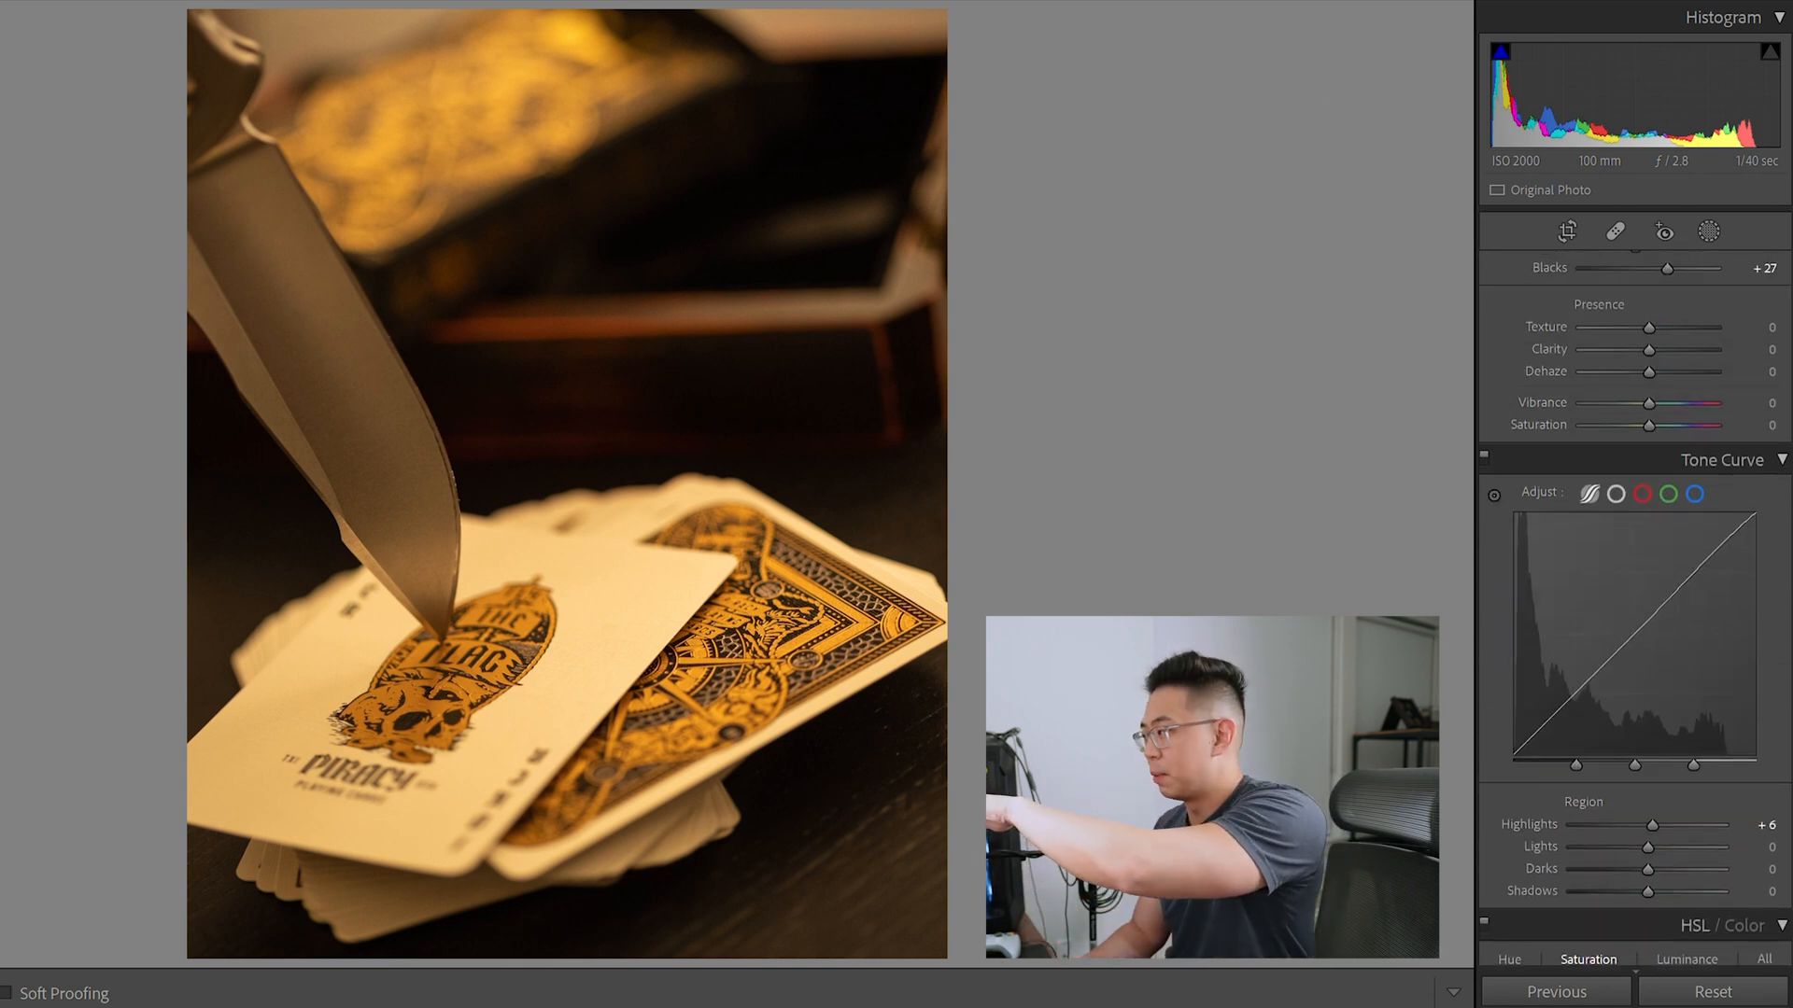
{"action": "scroll", "coordinate": [1634, 606], "scroll_direction": "down", "scroll_amount": 6}
{"action": "scroll", "coordinate": [1634, 607], "scroll_direction": "down", "scroll_amount": 1}
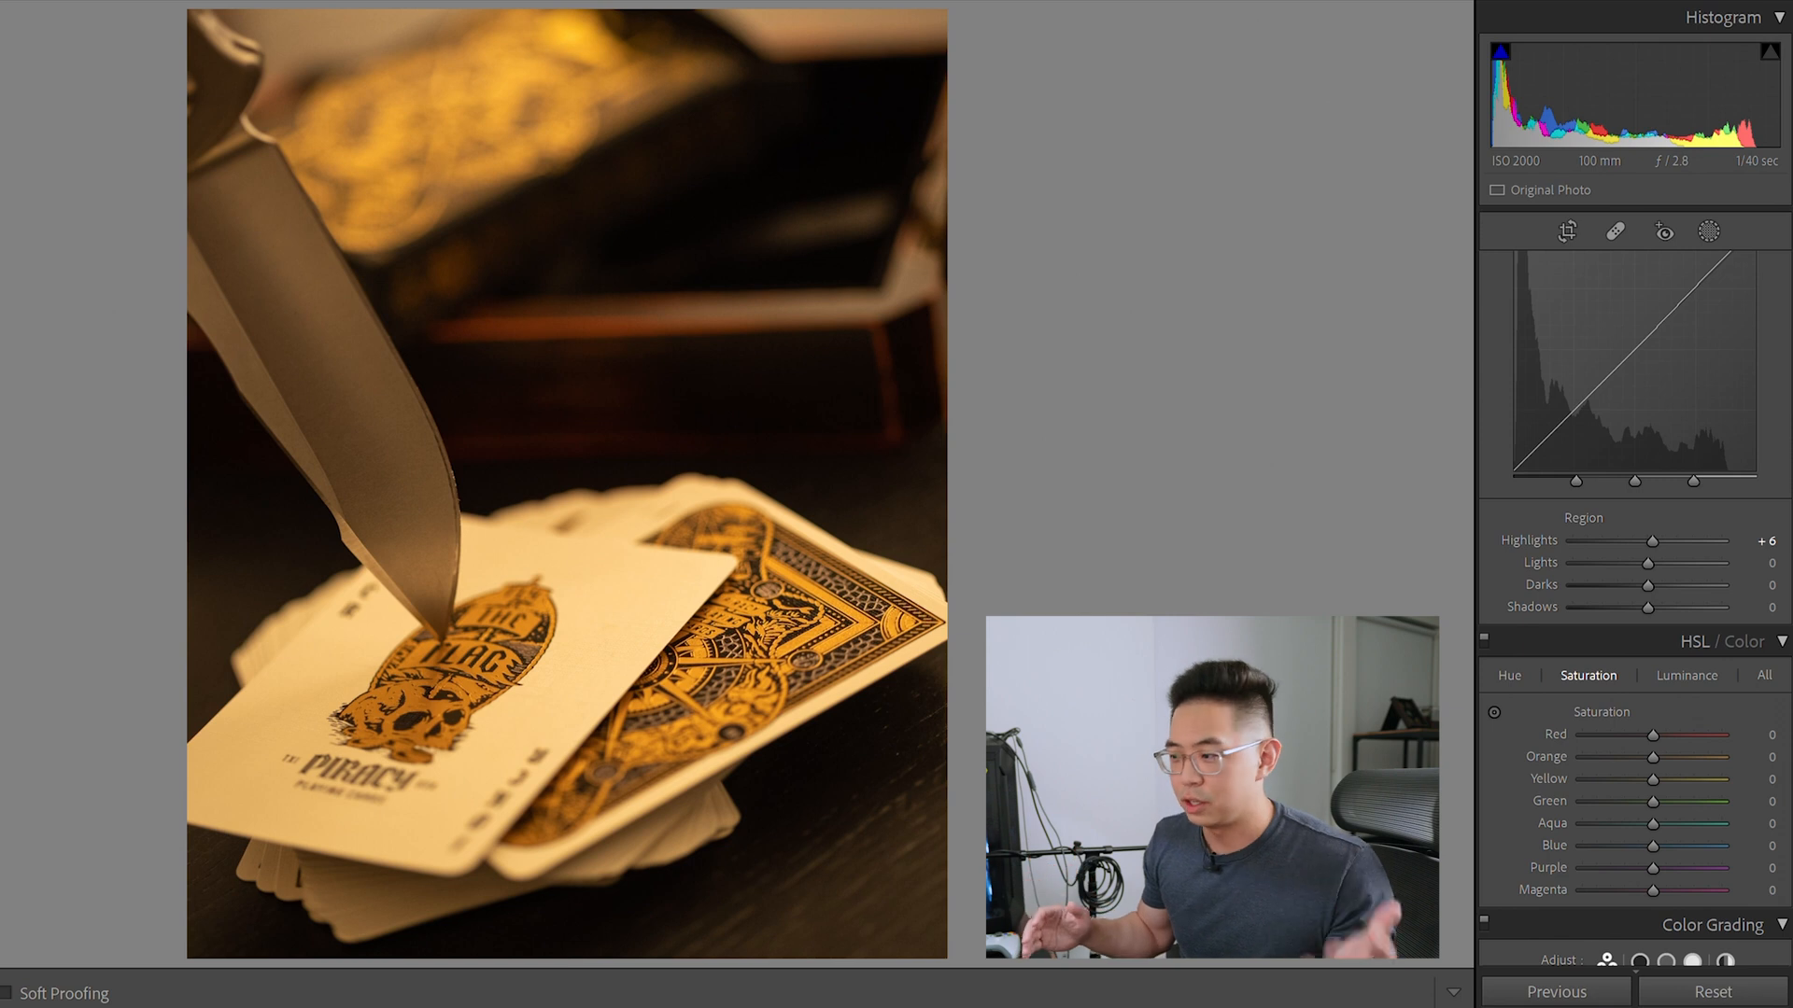
{"action": "left_click", "coordinate": [1512, 661]}
{"action": "left_click", "coordinate": [1608, 671]}
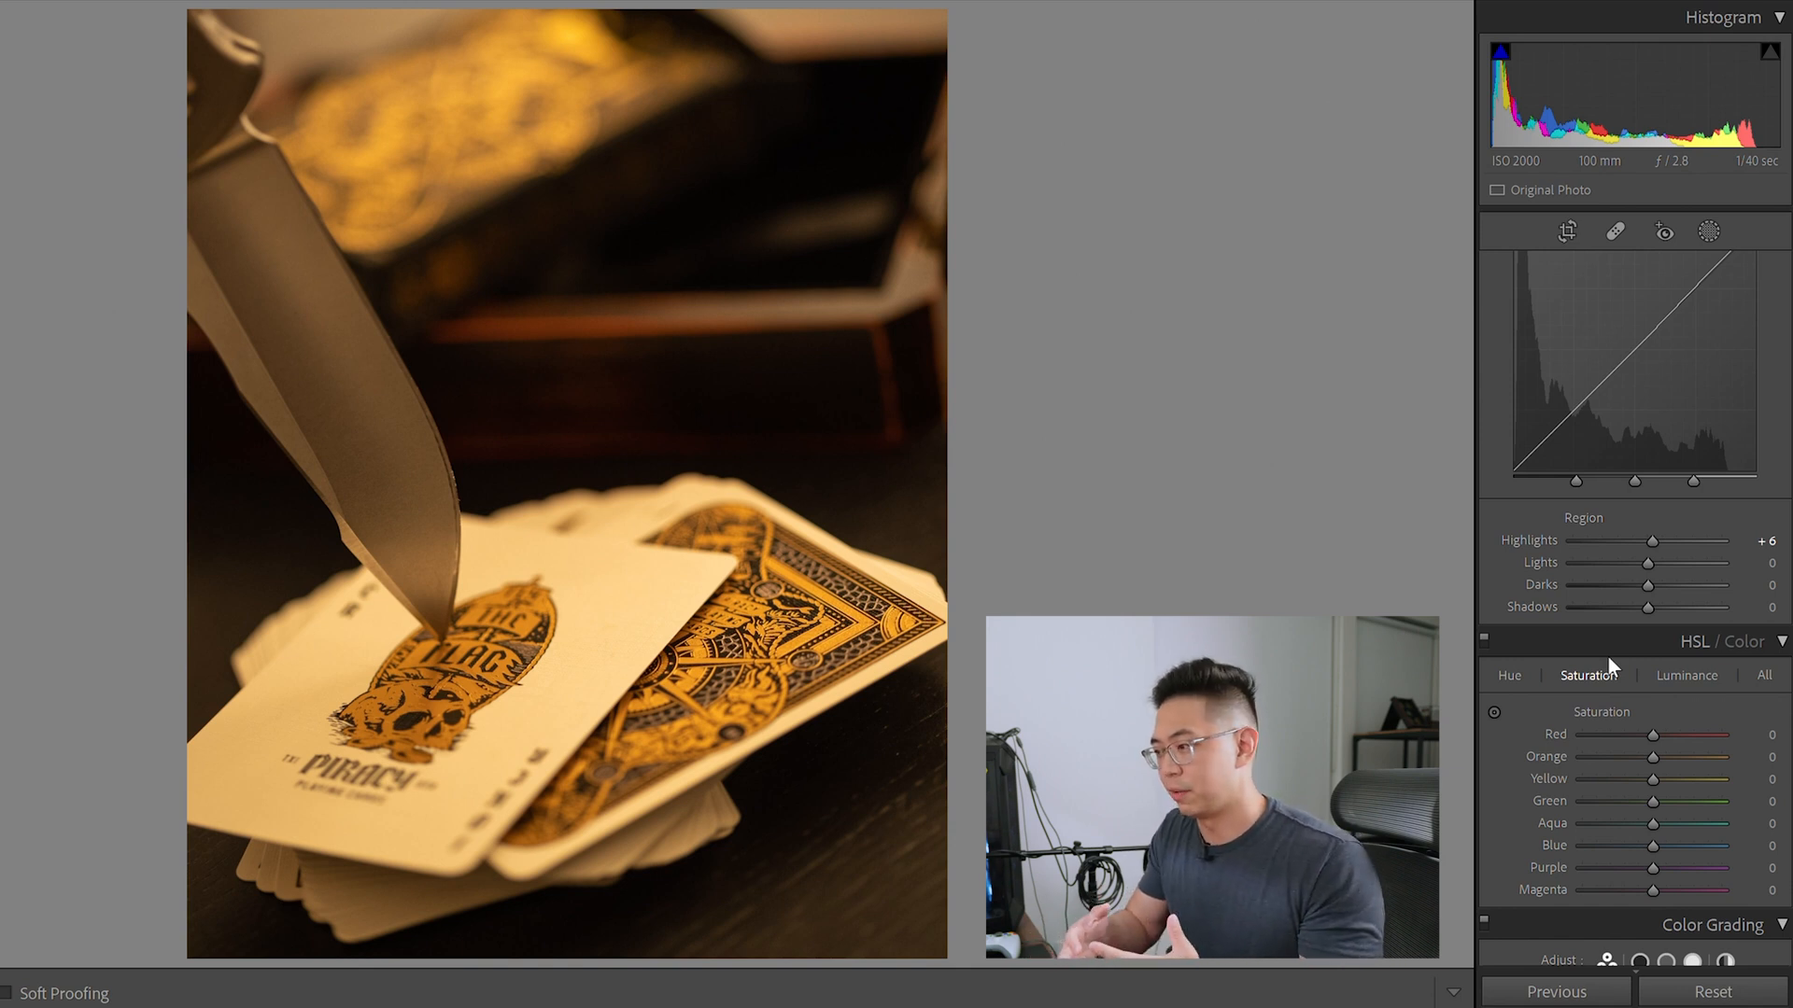
{"action": "left_click", "coordinate": [1660, 654]}
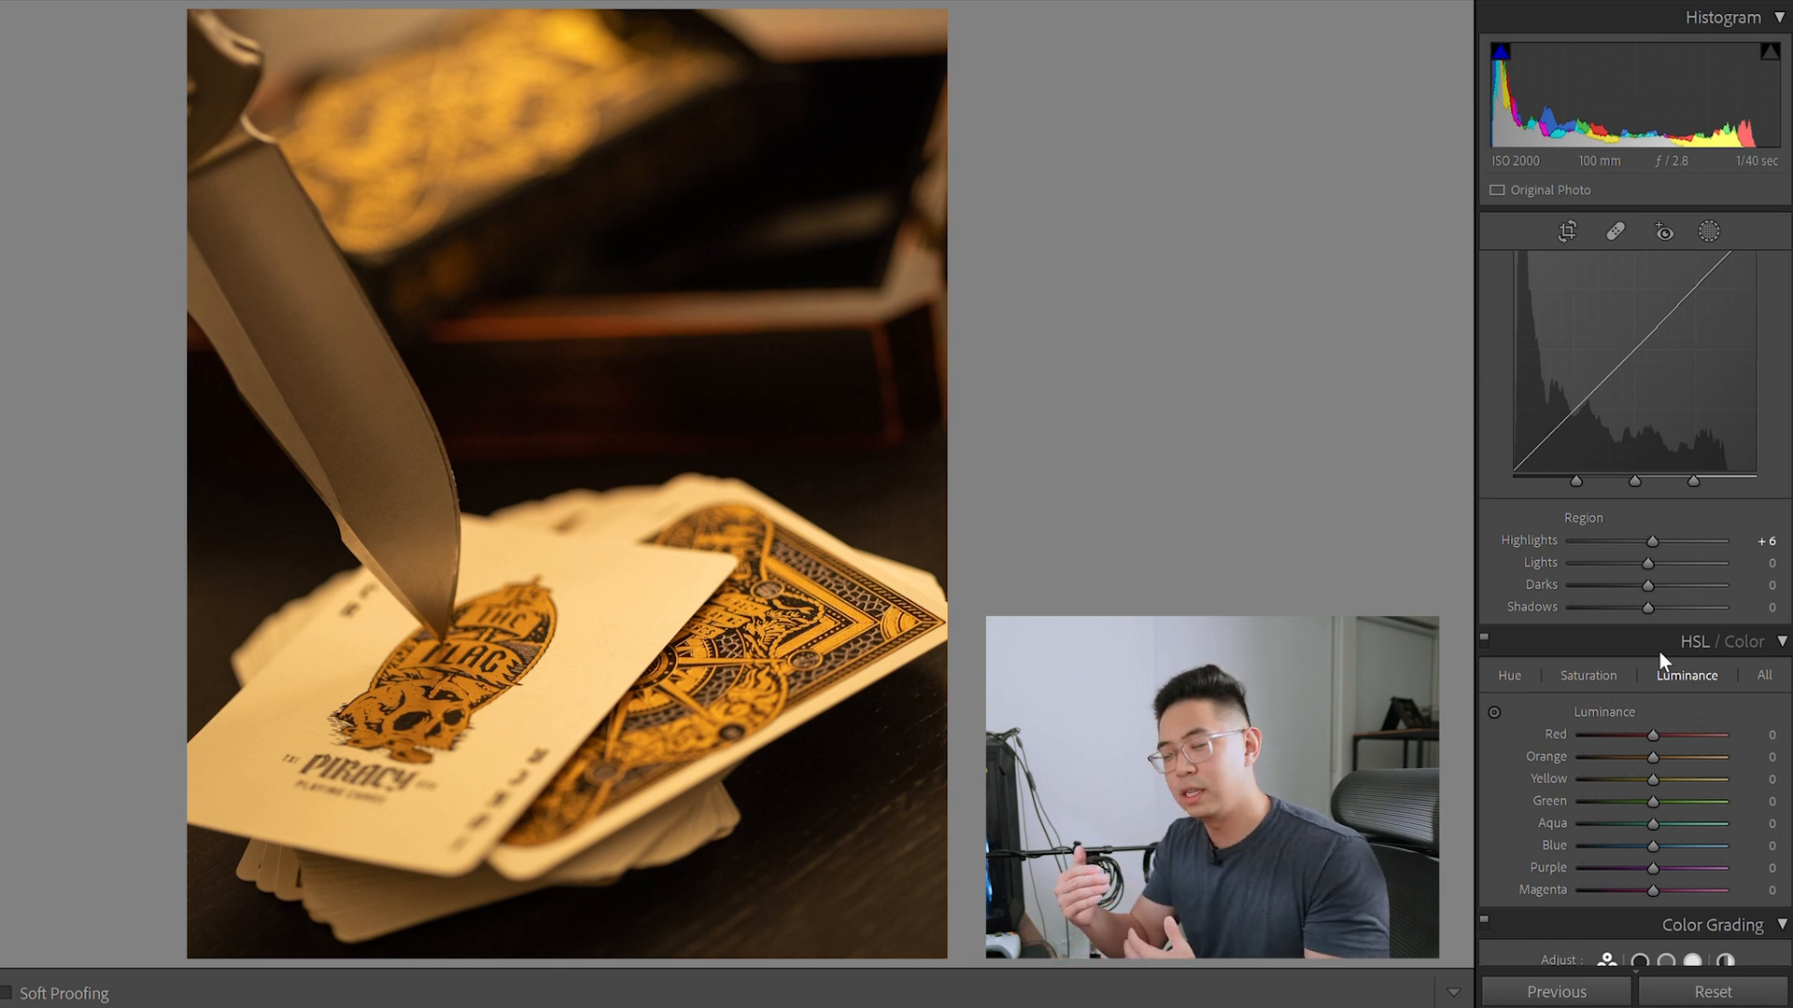
Reduce the HSL saturation to Orange −9, Yellow −56, Green −26, Aqua −52, Blue −51, Purple −46 and Magenta −46
{"action": "left_click", "coordinate": [1615, 653]}
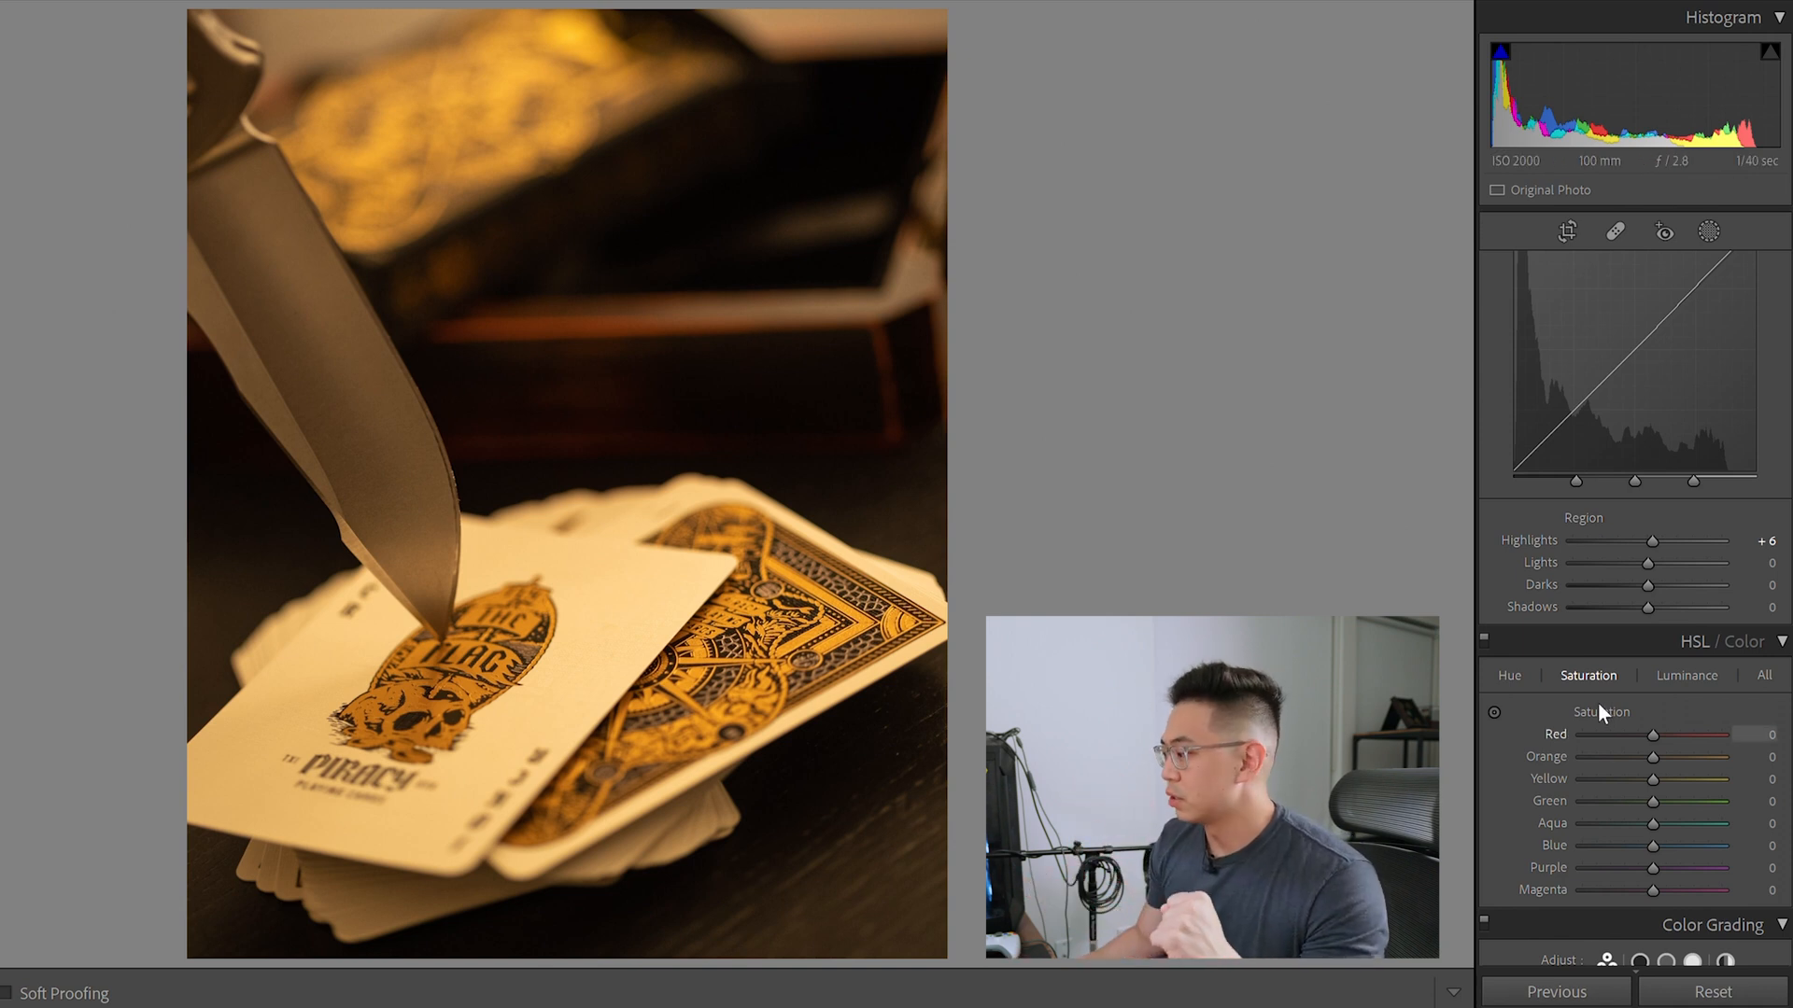
{"action": "left_click_drag", "start_coordinate": [1652, 736], "coordinate": [1645, 734]}
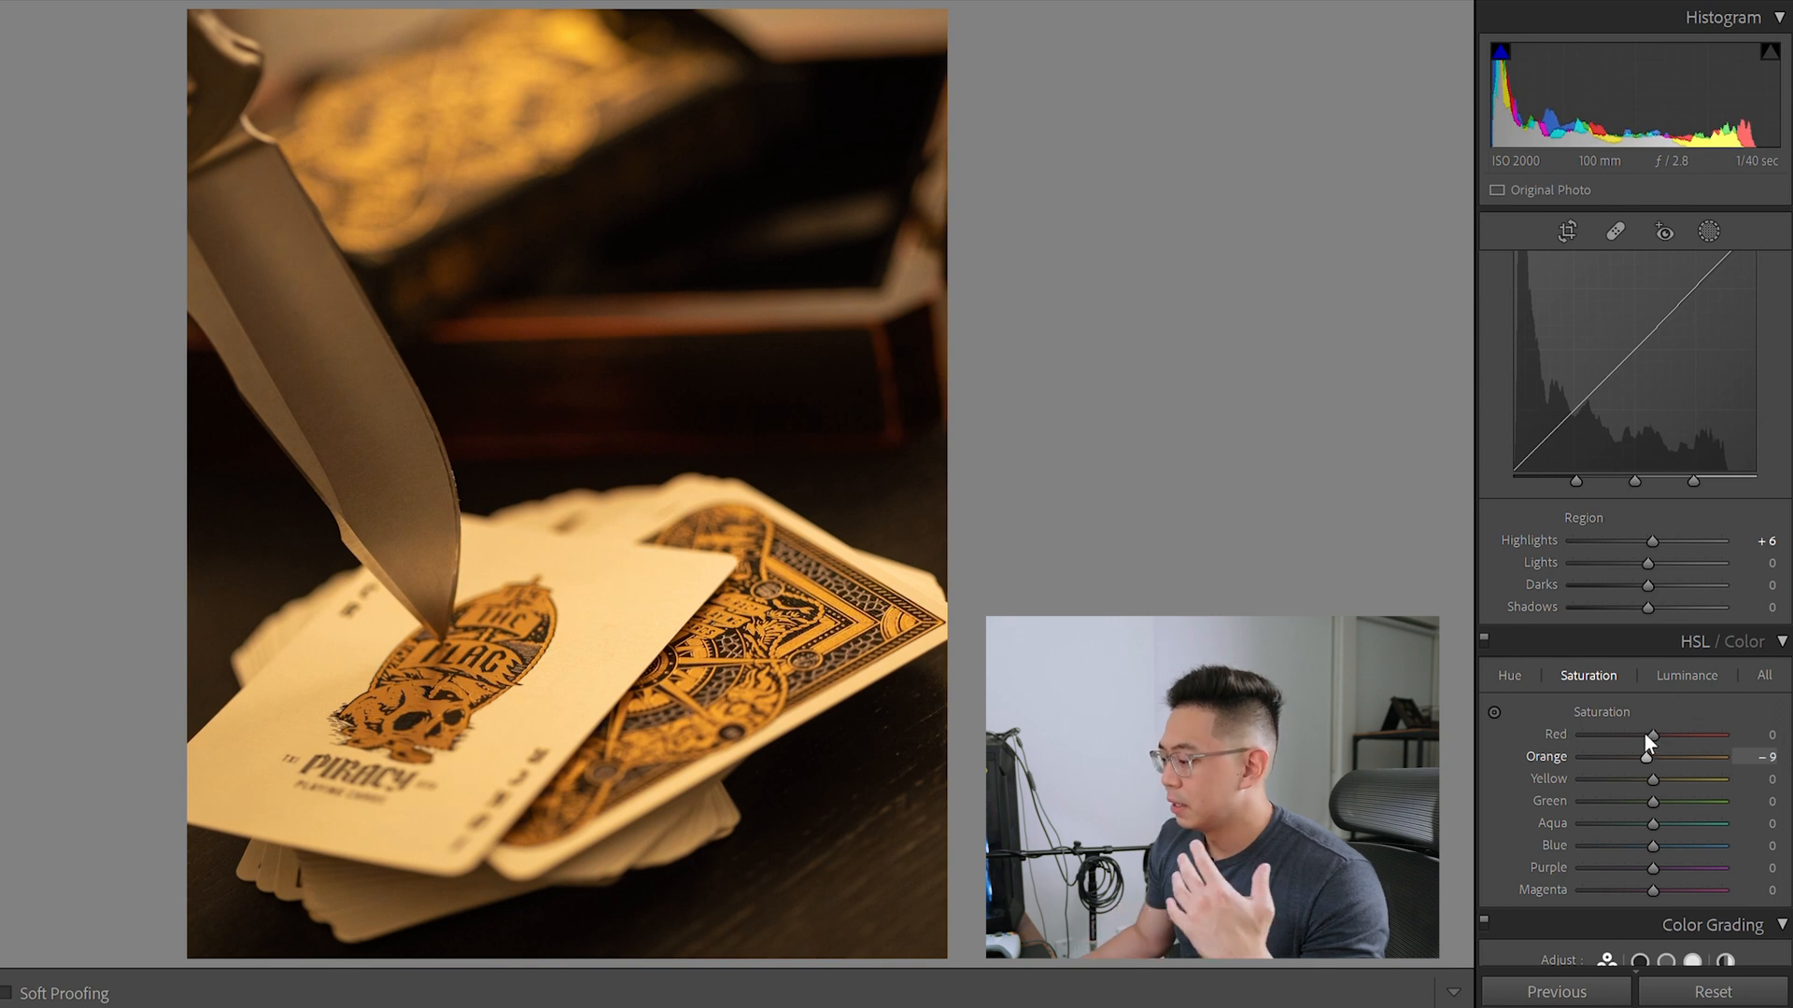
{"action": "left_click_drag", "start_coordinate": [1650, 758], "coordinate": [1626, 755]}
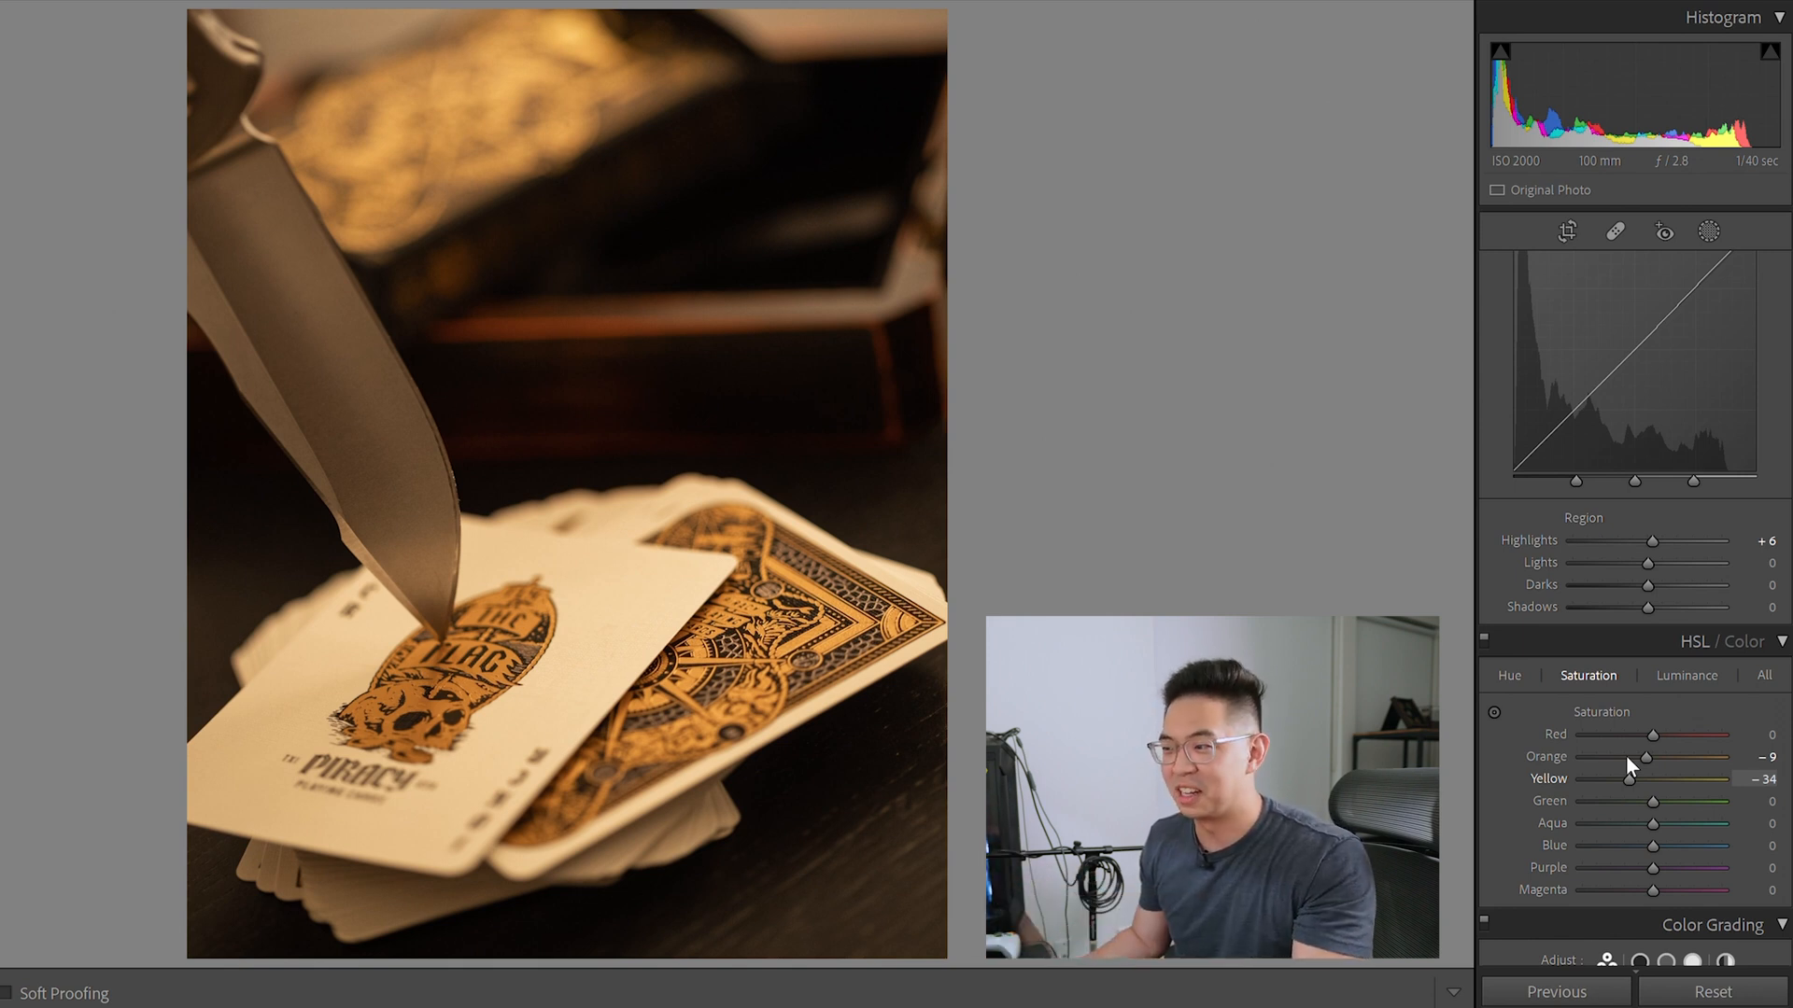
{"action": "left_click_drag", "start_coordinate": [1627, 755], "coordinate": [1611, 752]}
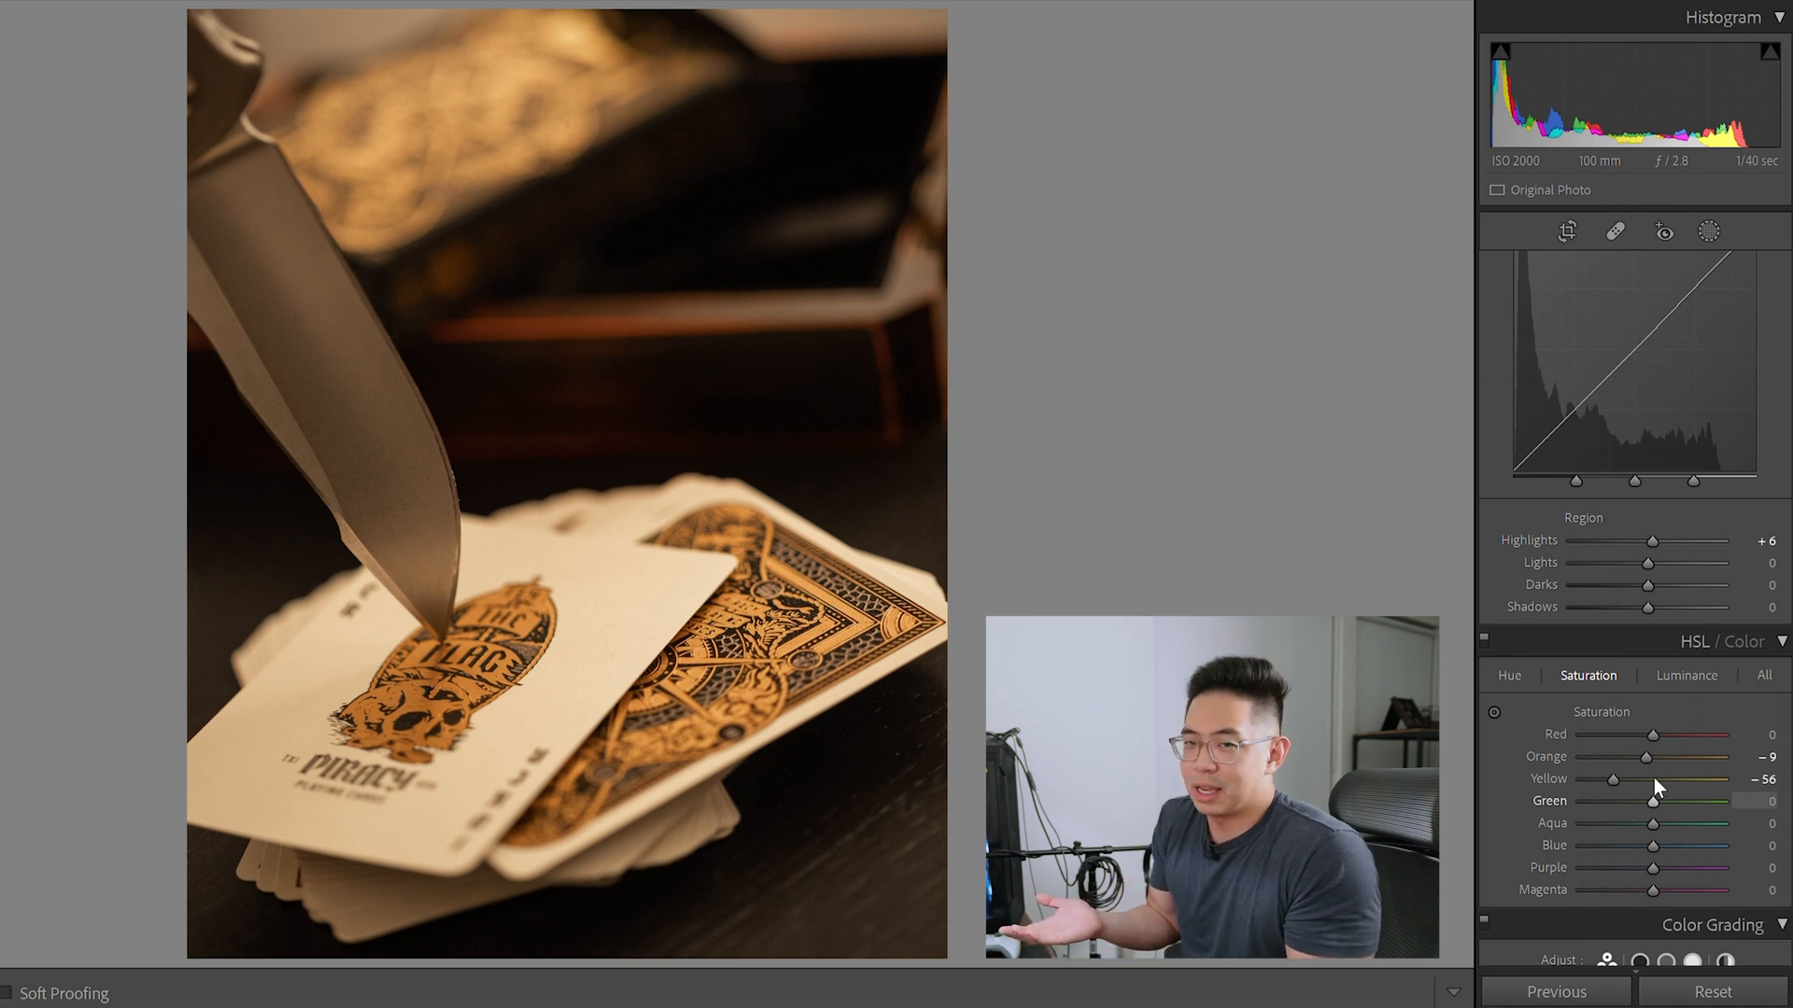
{"action": "left_click_drag", "start_coordinate": [1655, 775], "coordinate": [1621, 861]}
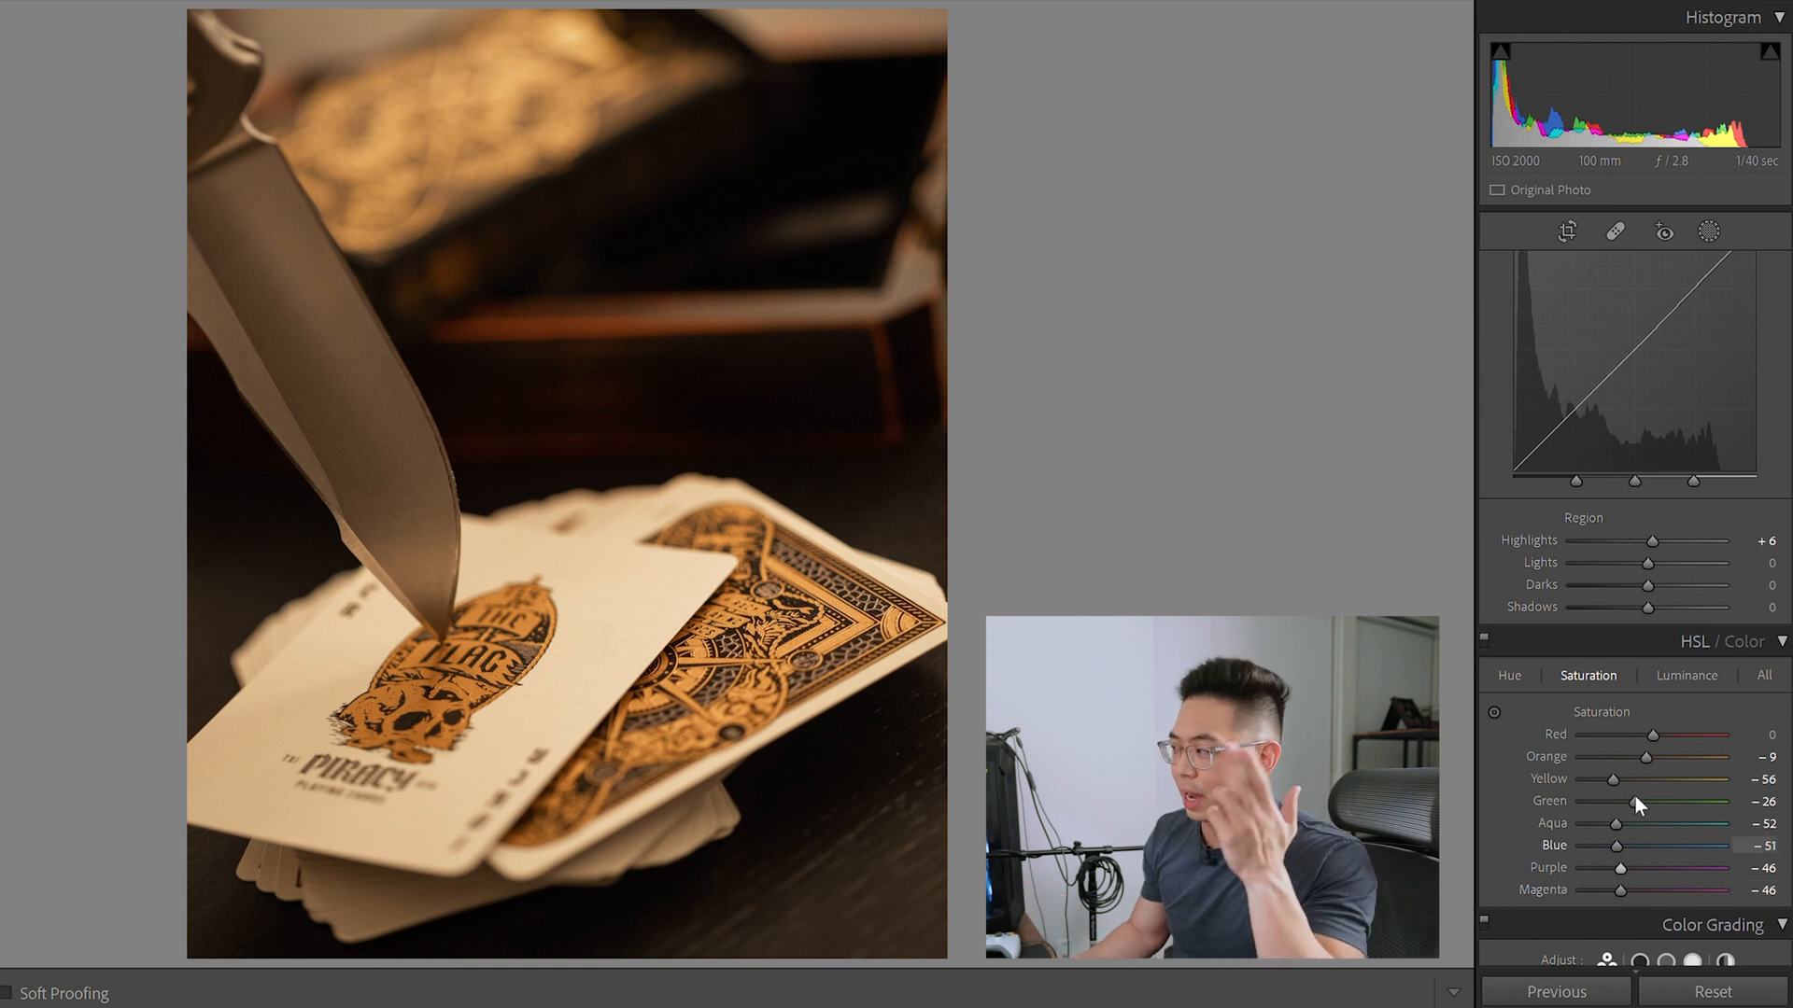
Shift the HSL hues to Red −9, Orange −12 and Yellow +16, and return to the saturation settings
{"action": "left_click", "coordinate": [1520, 655]}
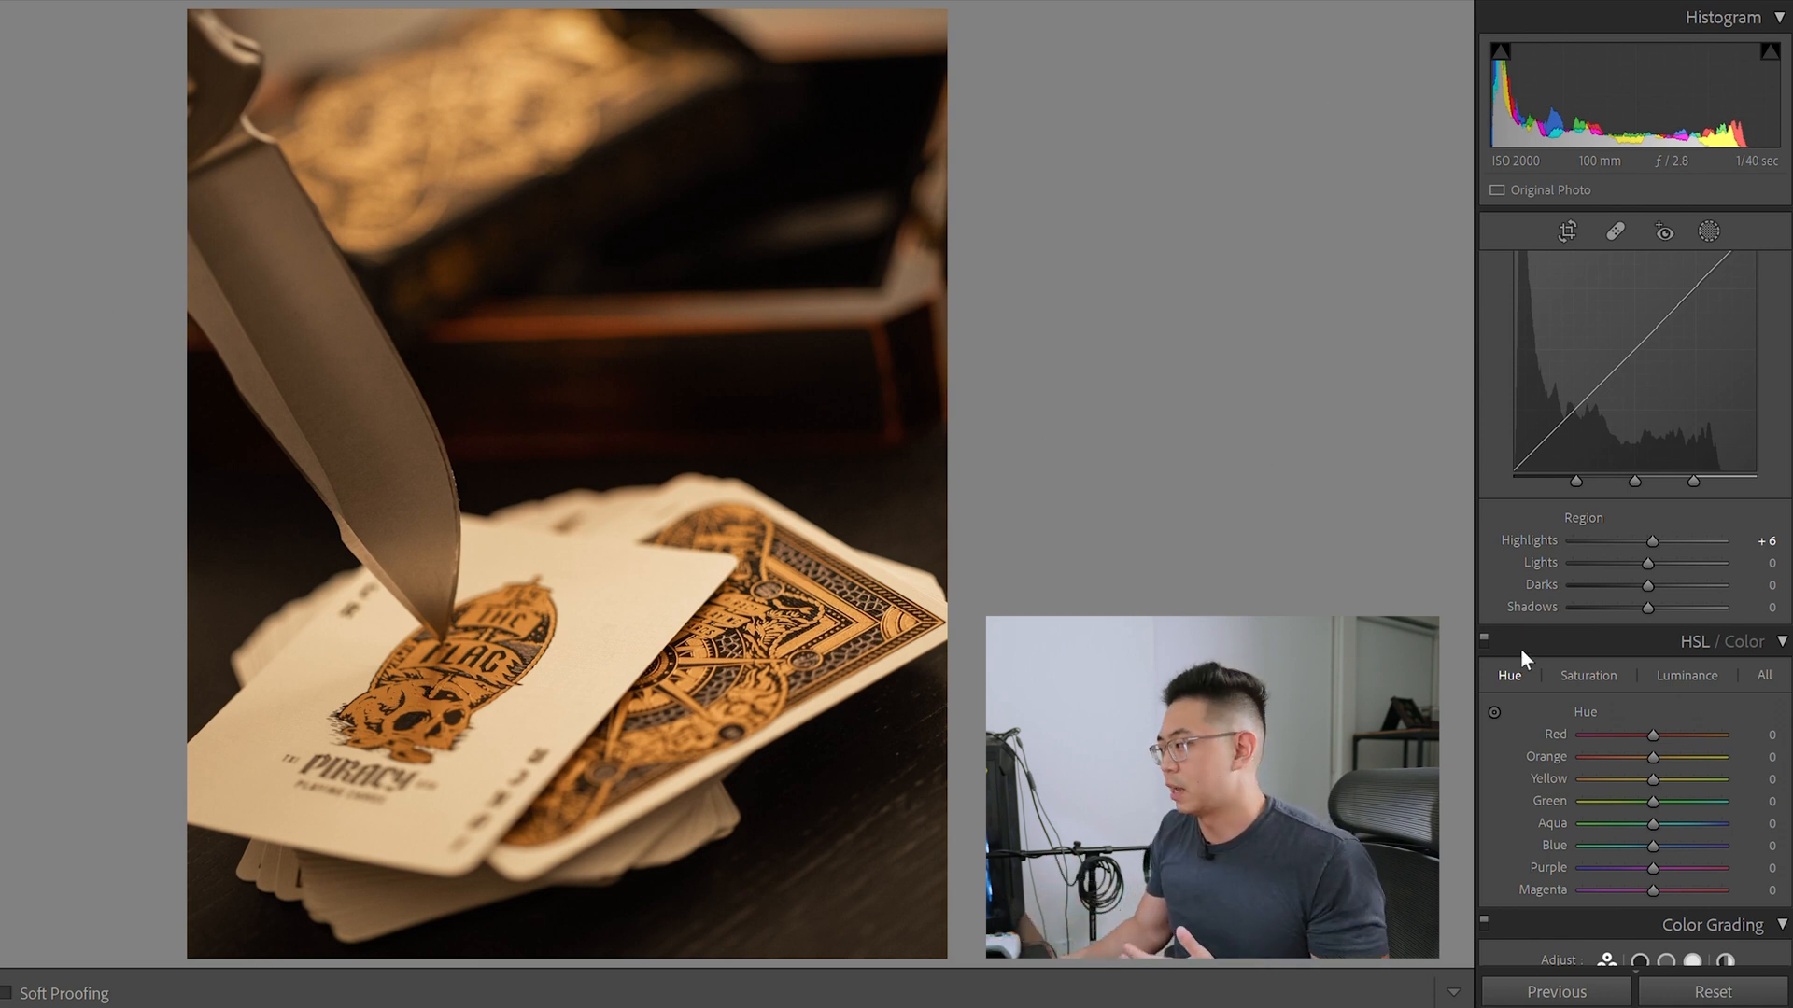
{"action": "scroll", "coordinate": [1633, 607], "scroll_direction": "down", "scroll_amount": 3}
{"action": "scroll", "coordinate": [1634, 607], "scroll_direction": "down", "scroll_amount": 1}
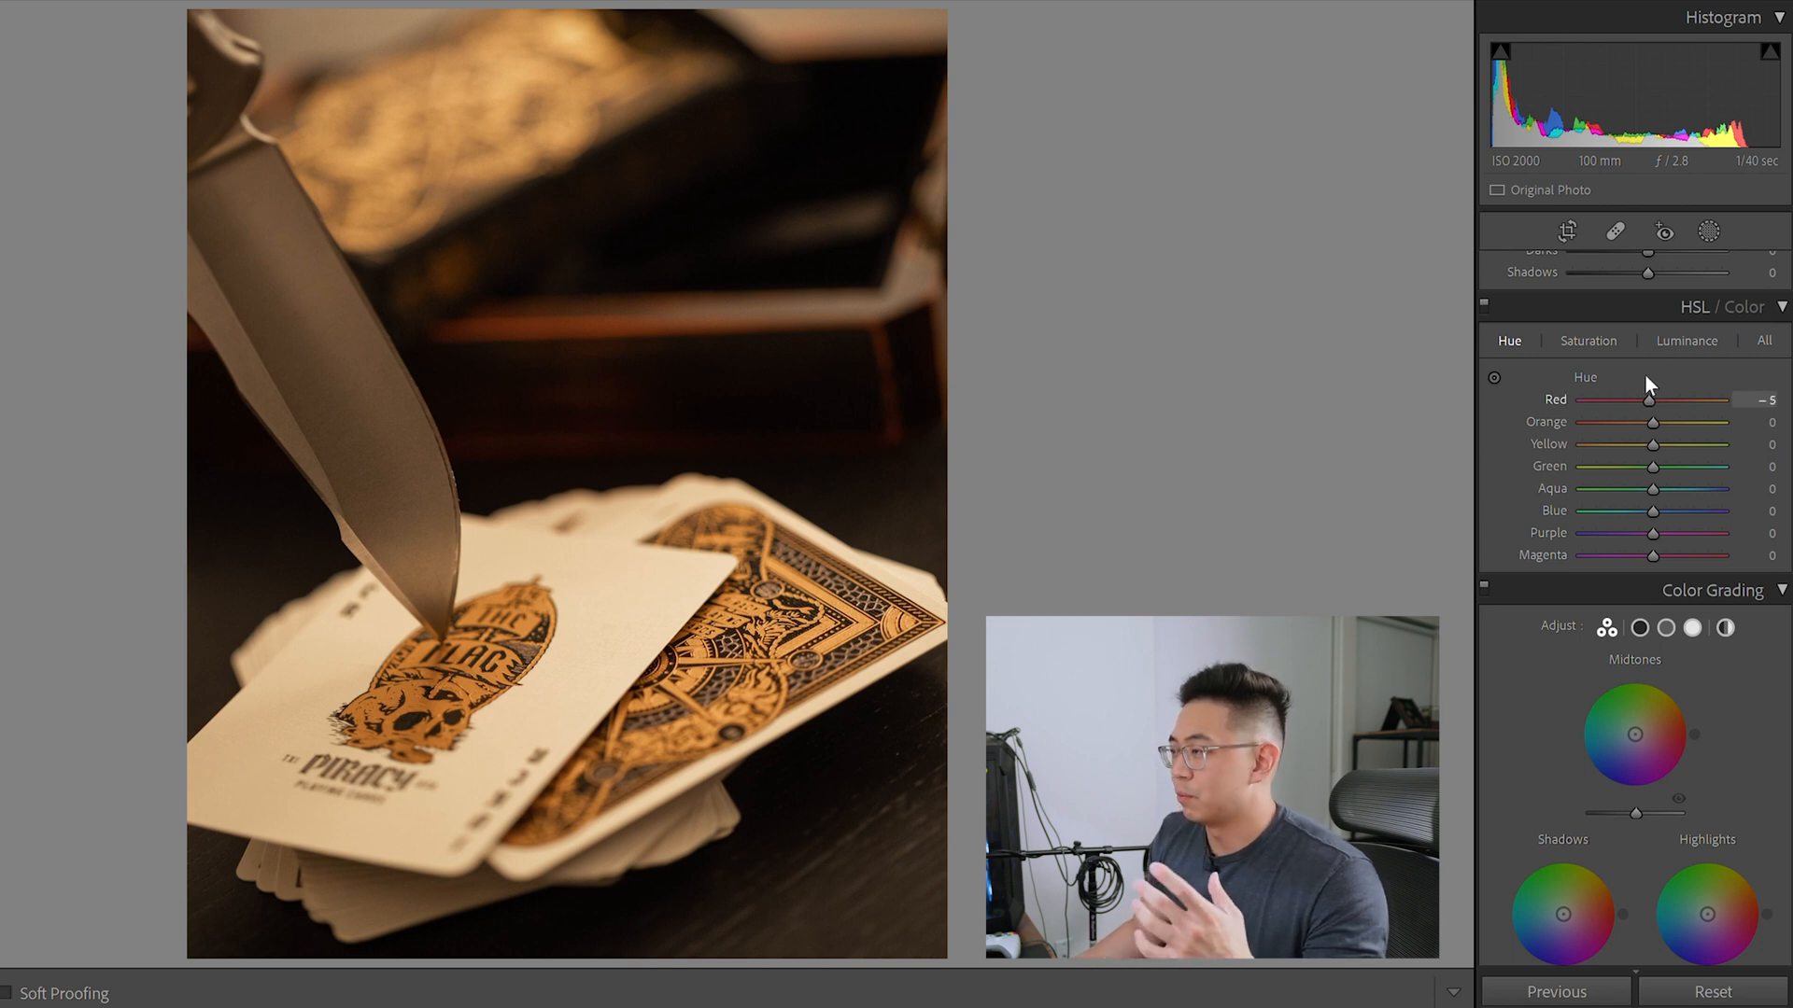
{"action": "left_click_drag", "start_coordinate": [1641, 372], "coordinate": [1643, 374]}
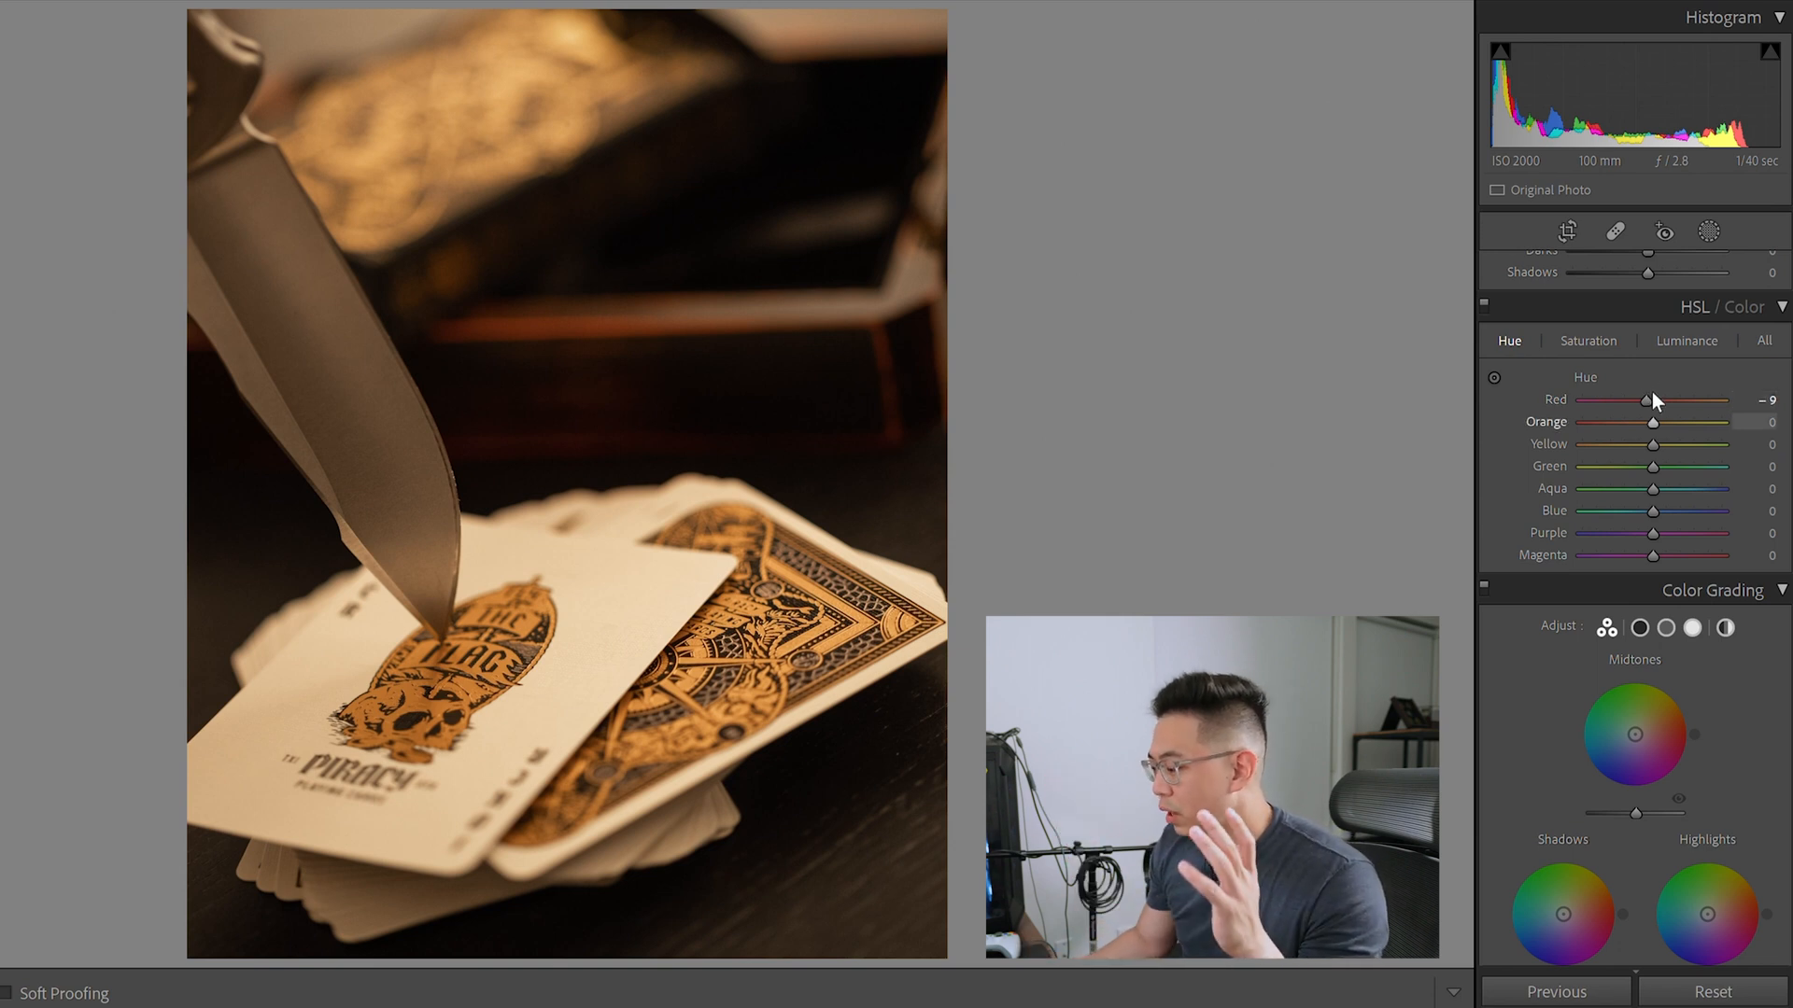
{"action": "left_click_drag", "start_coordinate": [1655, 396], "coordinate": [1644, 394]}
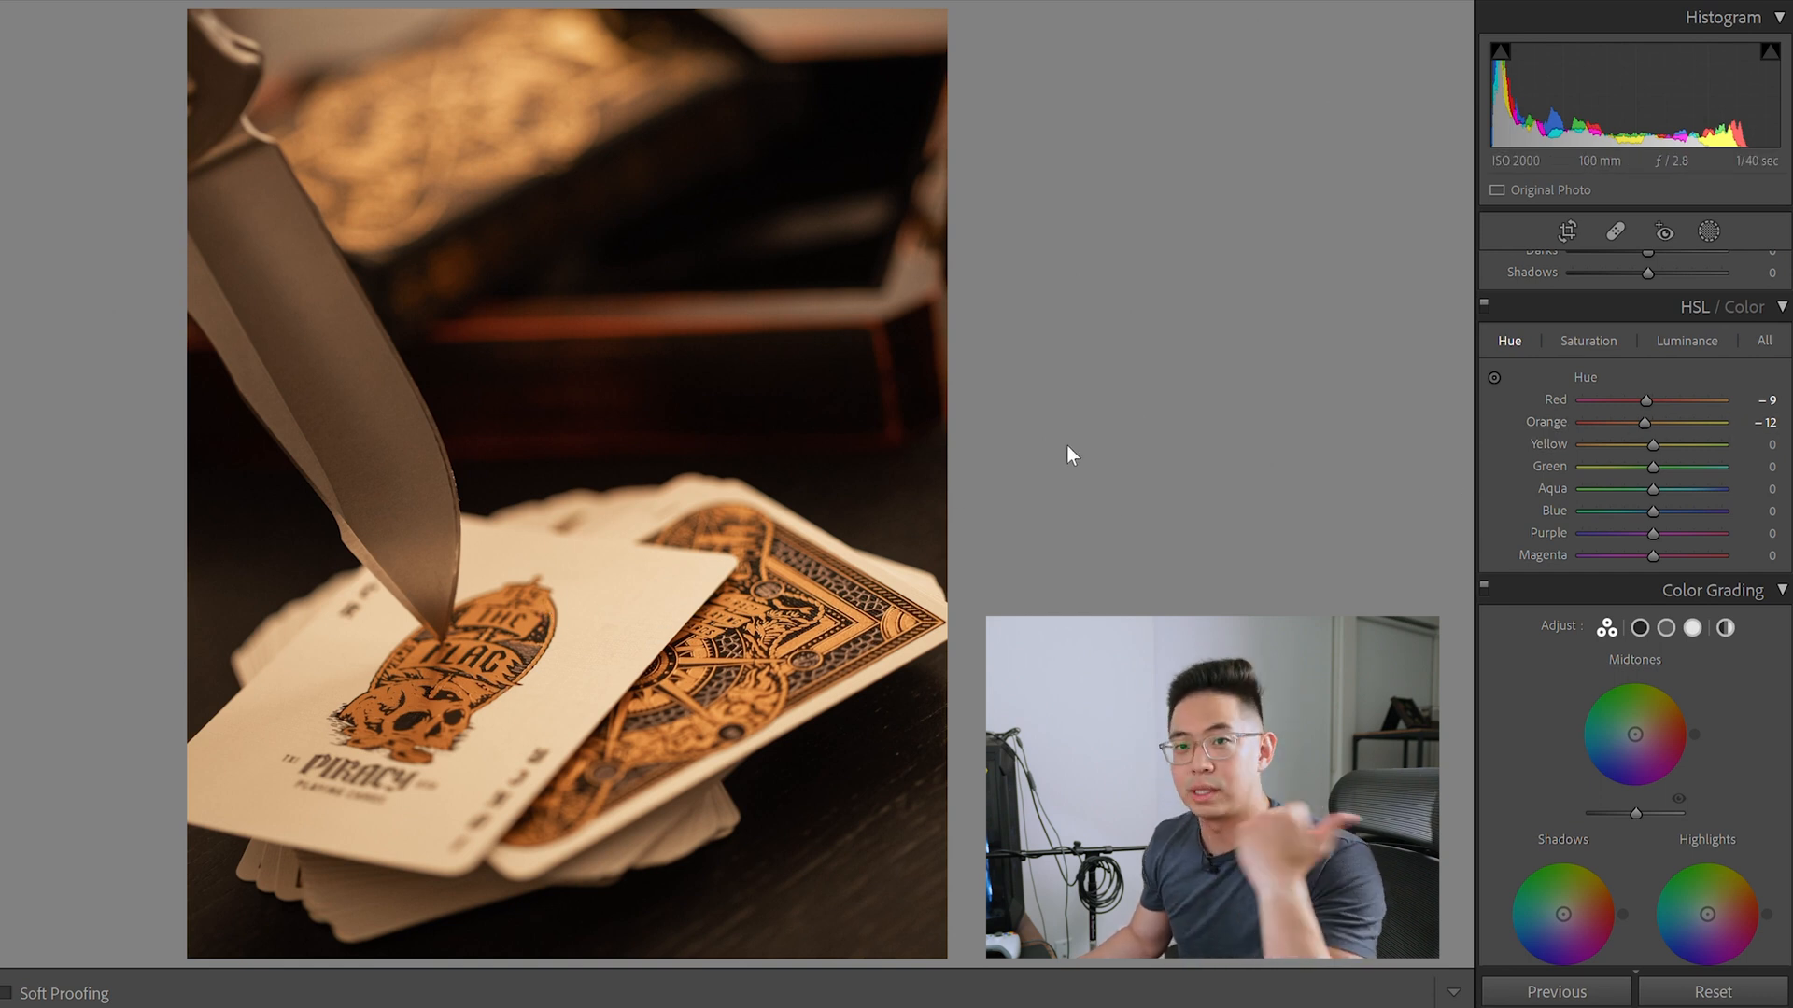
{"action": "left_click_drag", "start_coordinate": [1641, 444], "coordinate": [1661, 422]}
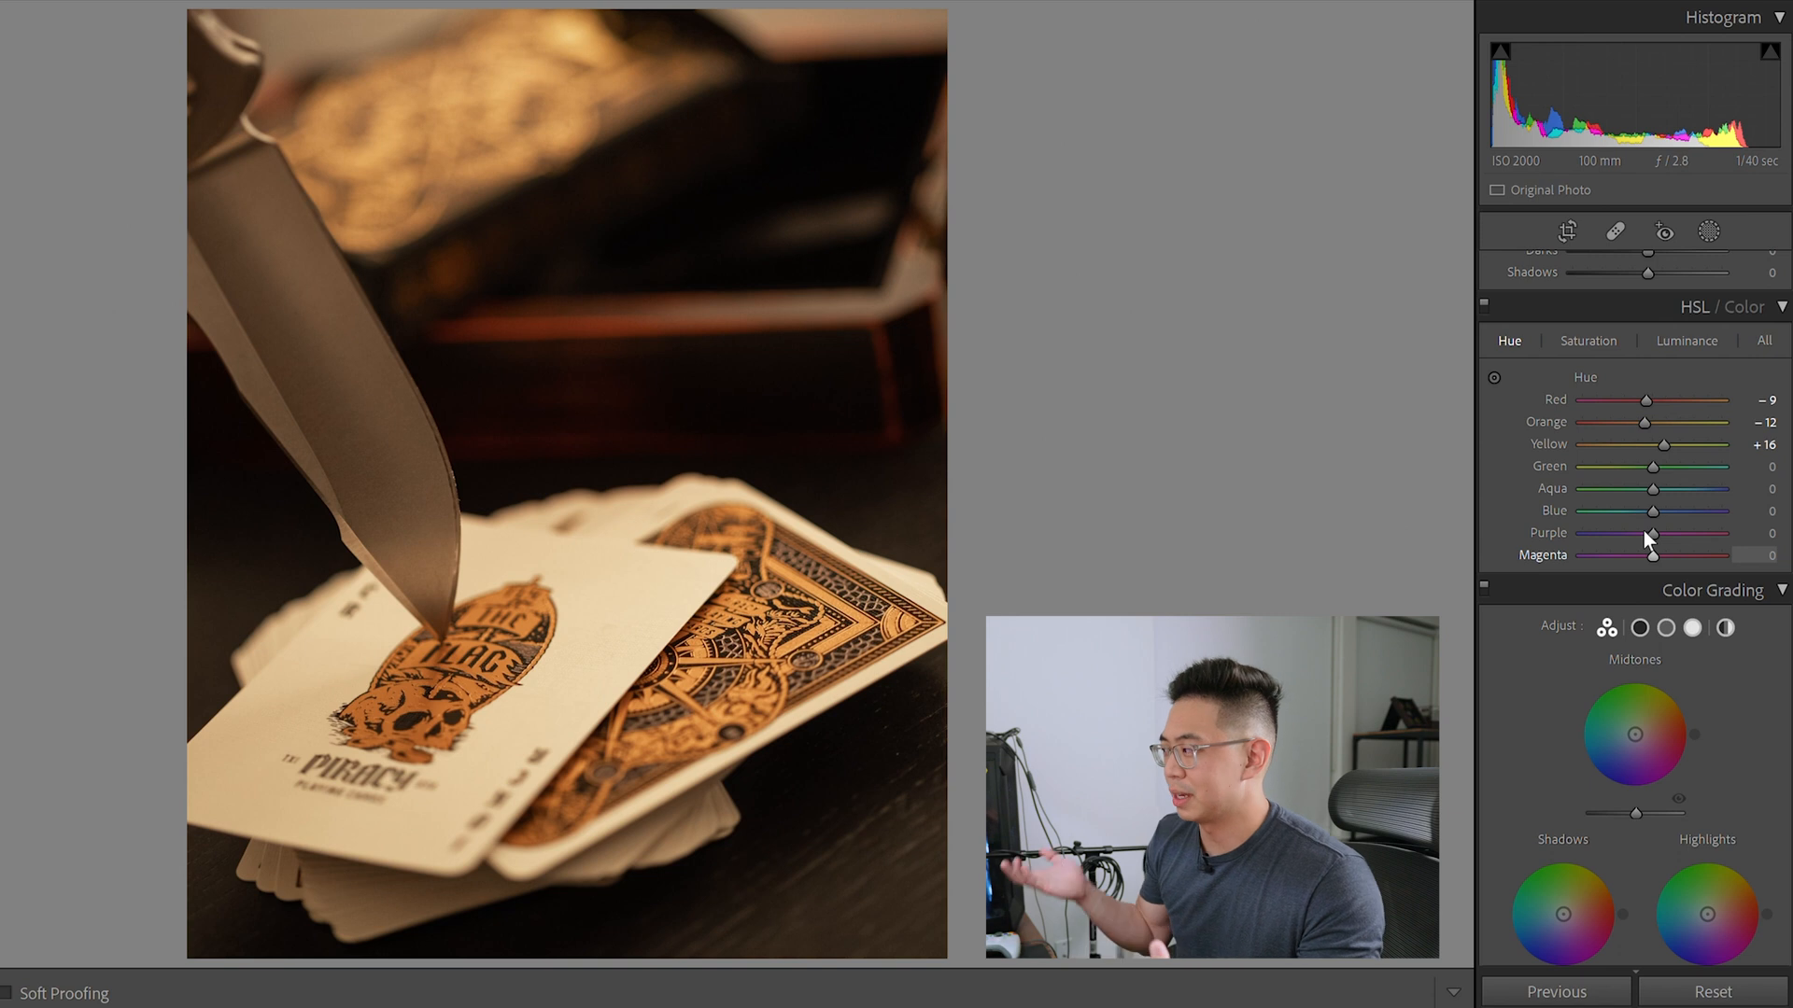
{"action": "left_click", "coordinate": [1608, 336]}
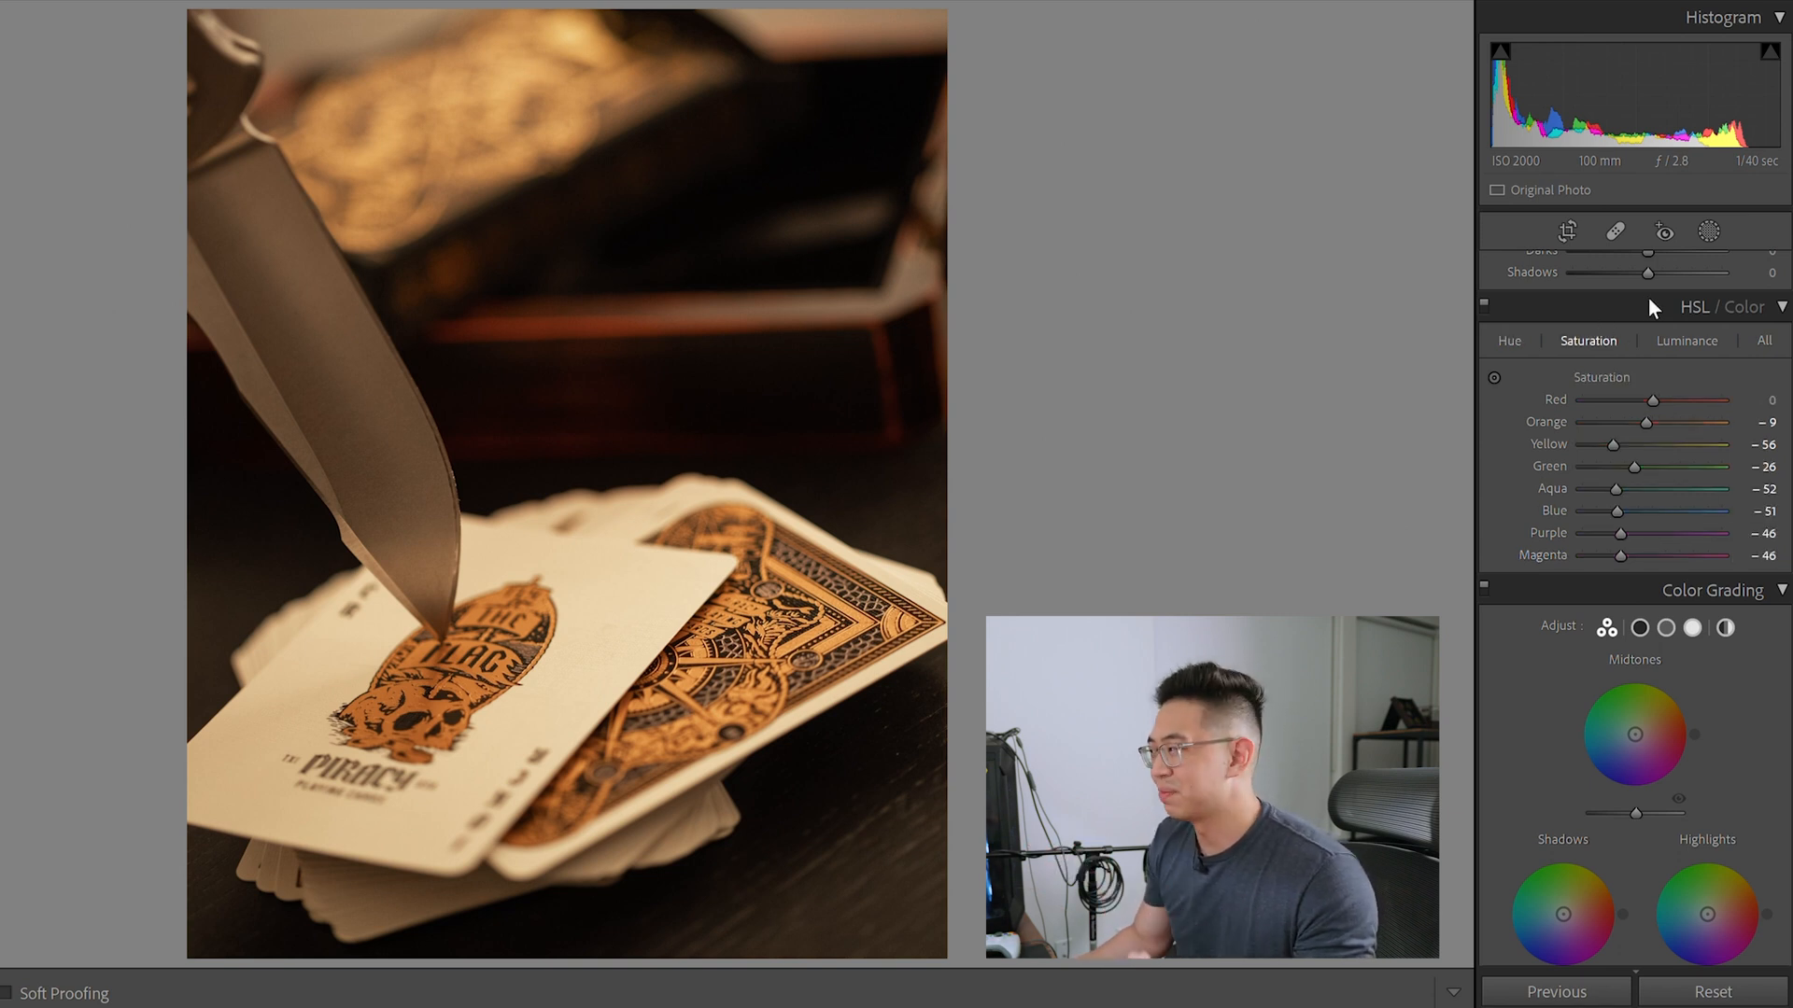
Adjust the HSL luminance to Red −12, Orange +7, Yellow +13, Green −10 and Aqua −12
{"action": "left_click", "coordinate": [1681, 323]}
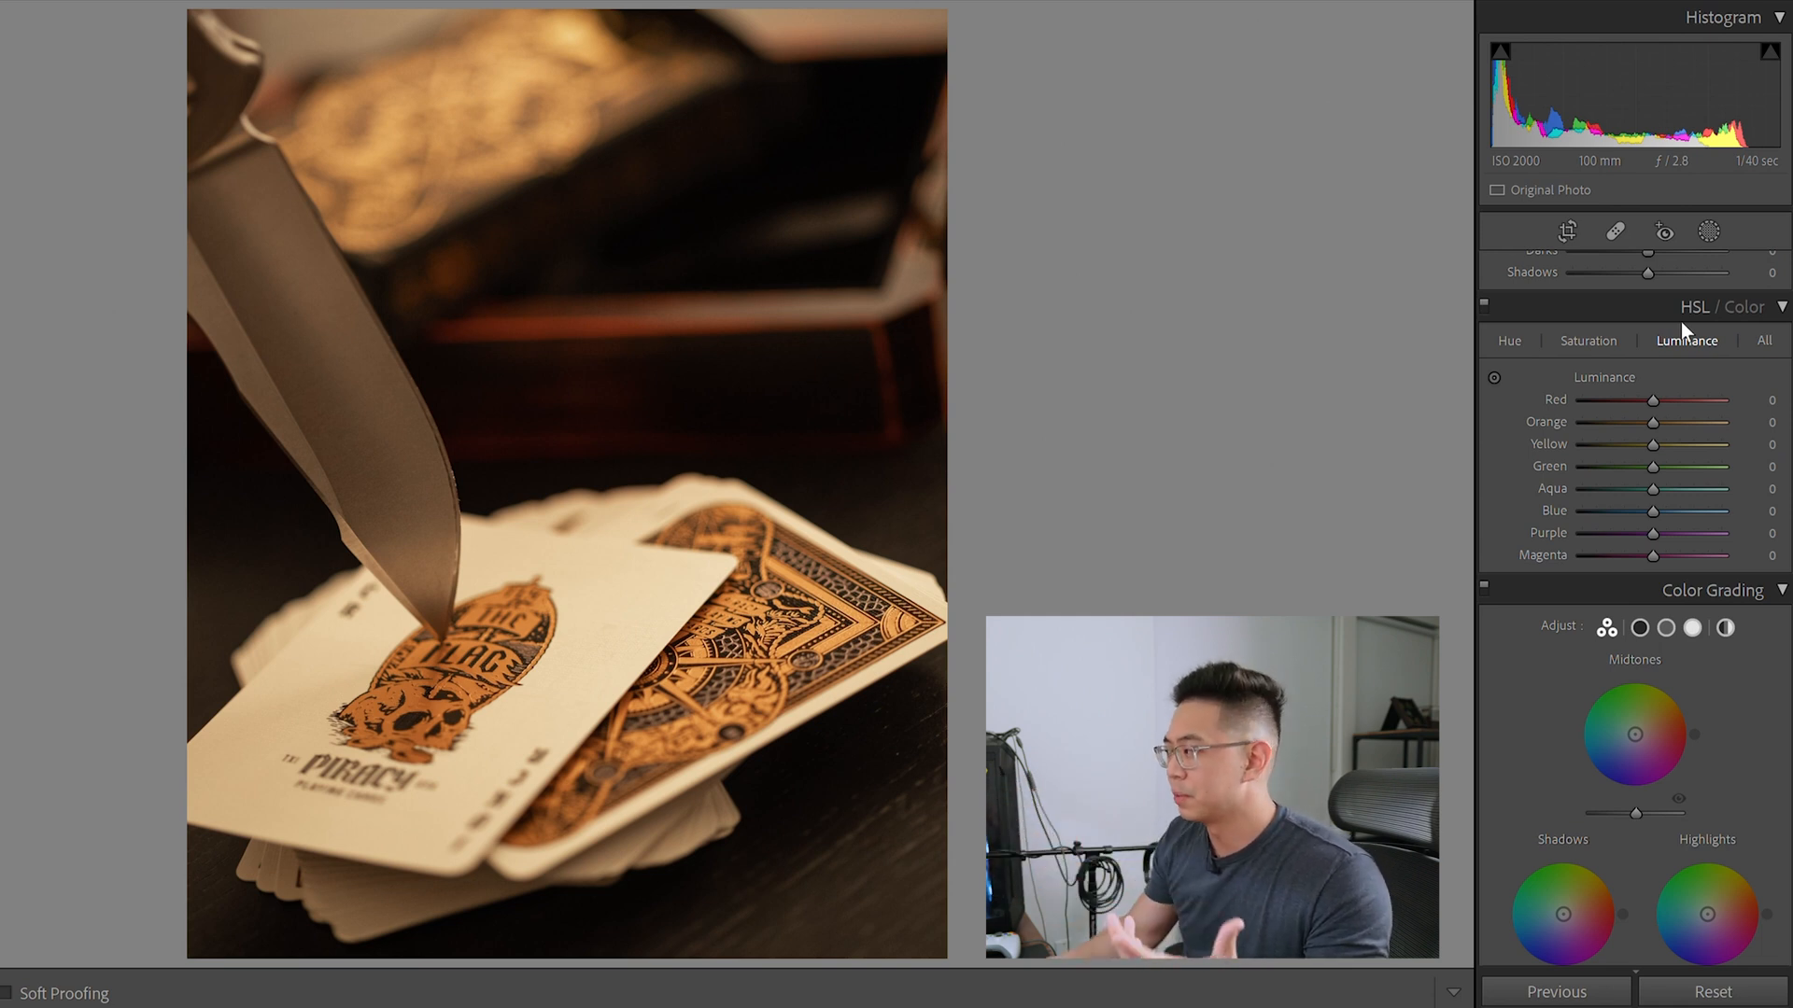
{"action": "left_click_drag", "start_coordinate": [1655, 378], "coordinate": [1413, 364]}
{"action": "left_click_drag", "start_coordinate": [1241, 383], "coordinate": [1643, 385]}
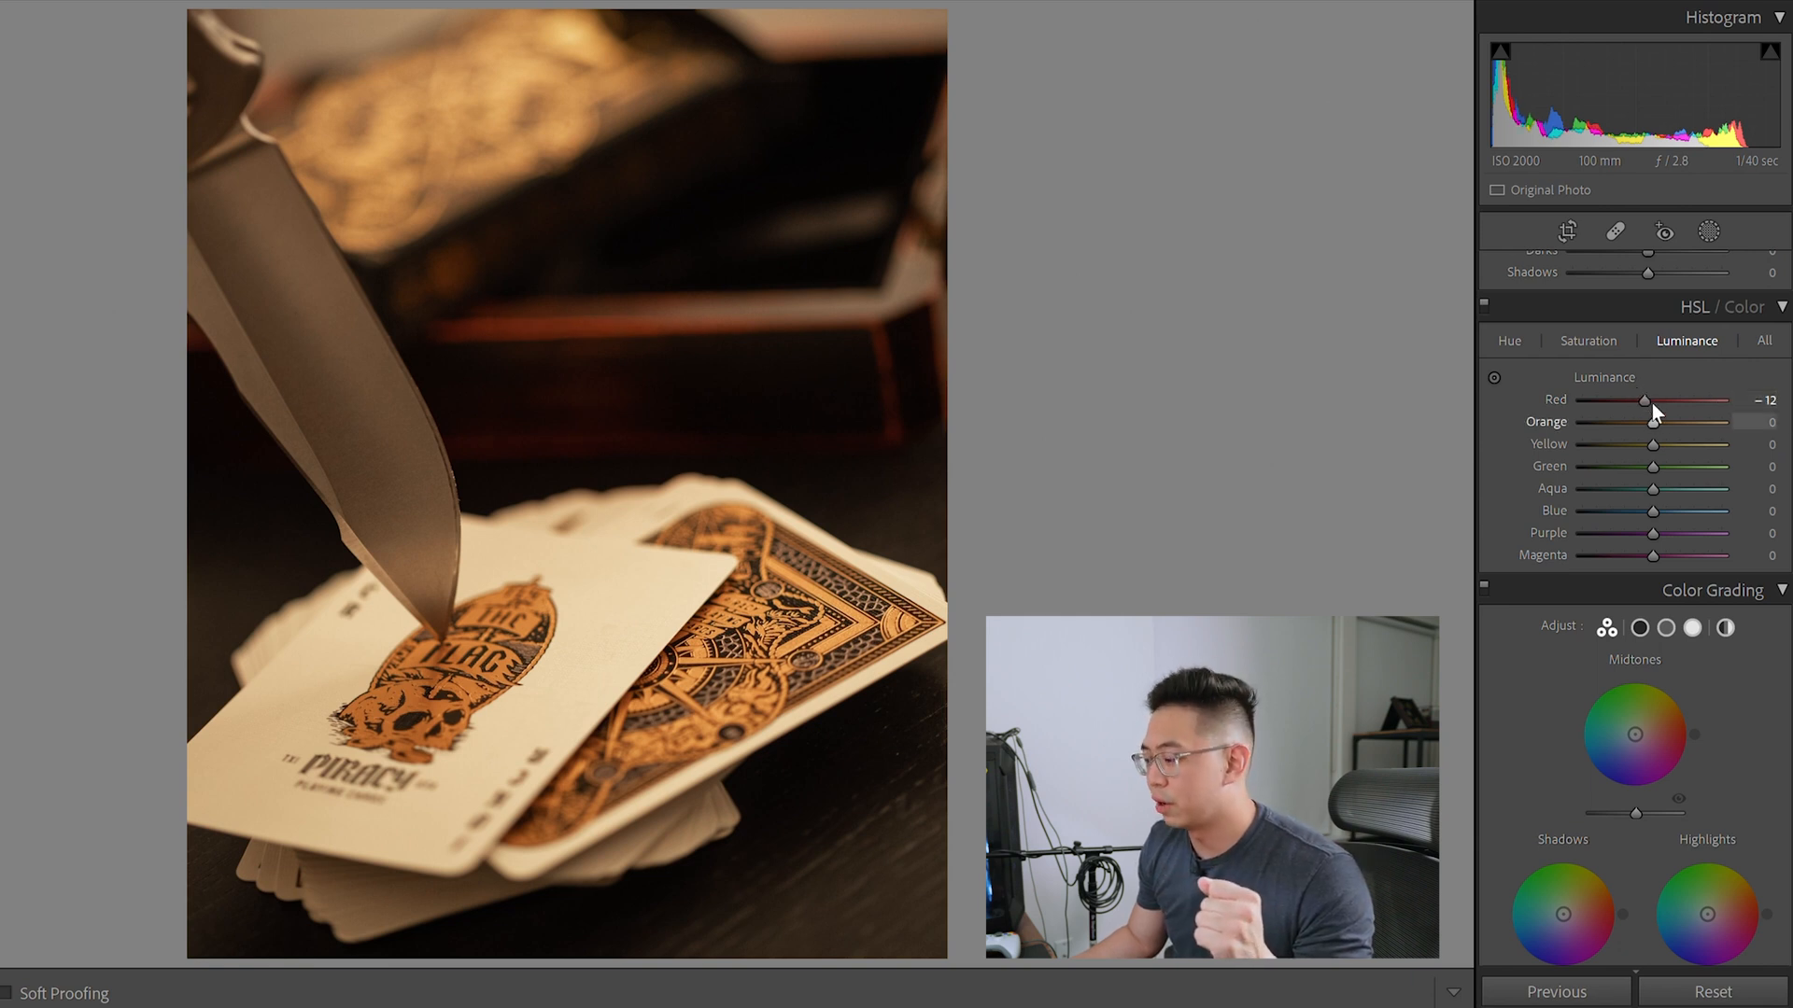
{"action": "left_click_drag", "start_coordinate": [1650, 400], "coordinate": [1655, 400]}
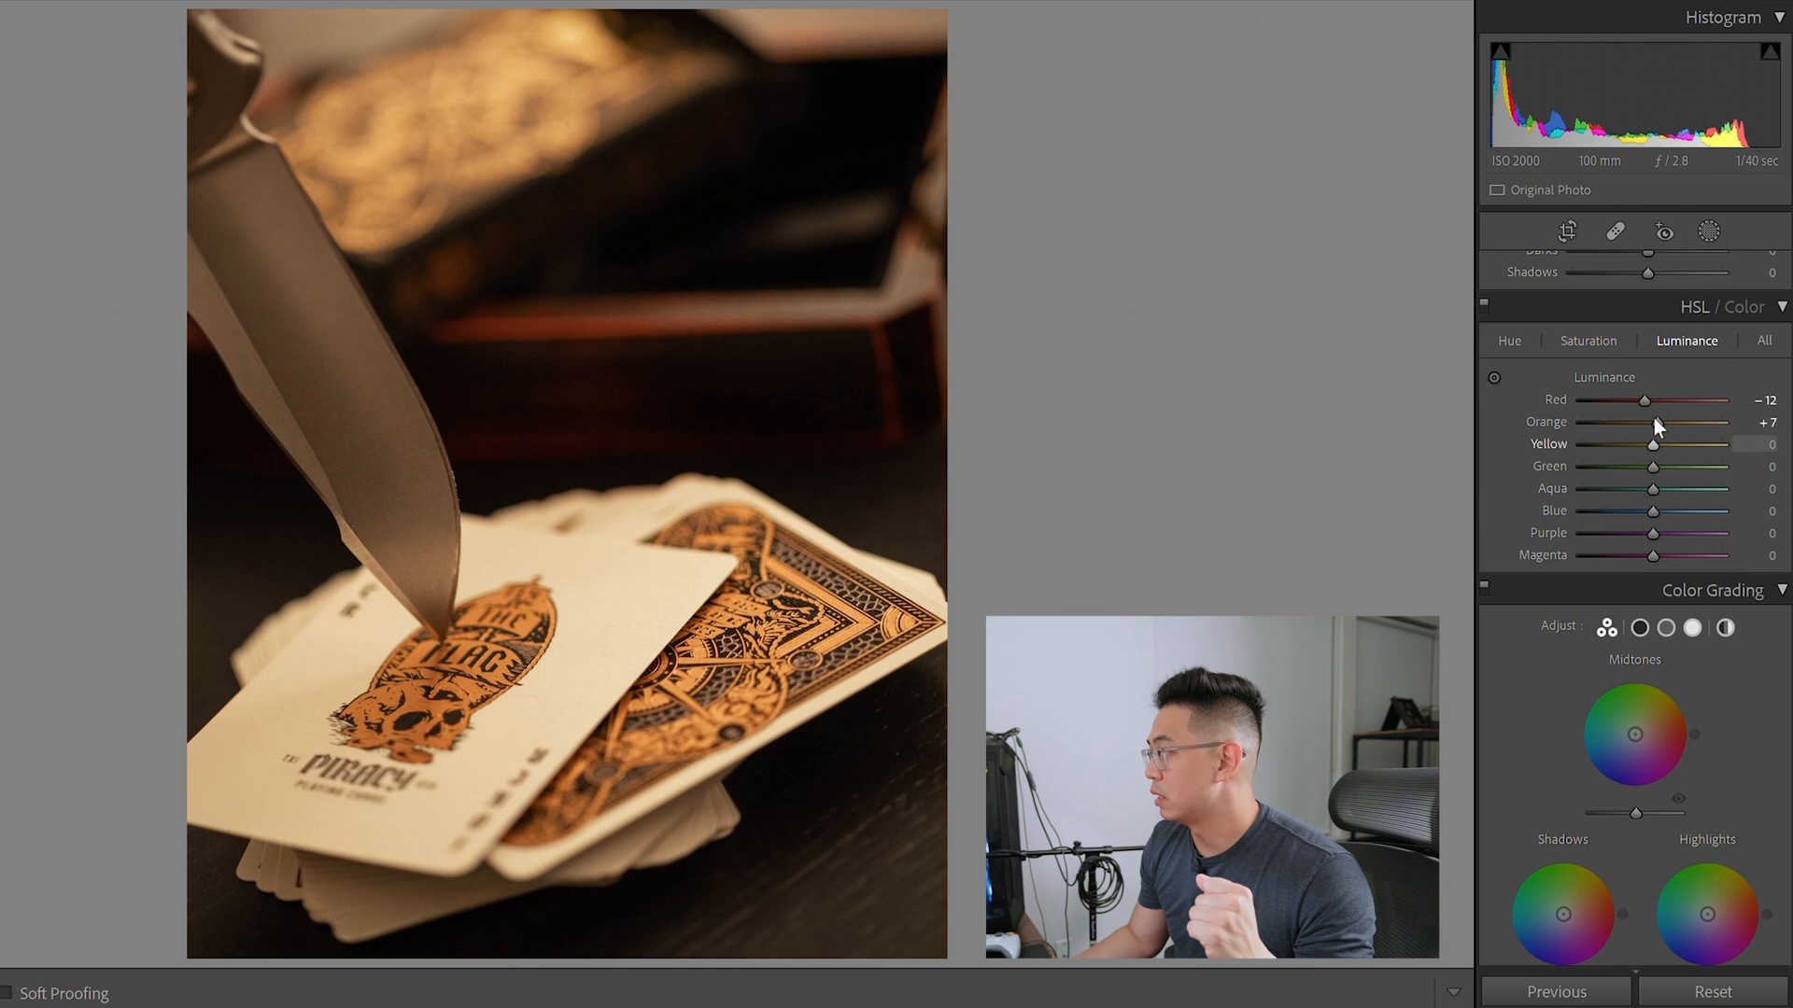
{"action": "mouse_move", "coordinate": [1652, 422]}
{"action": "left_mouse_down"}
{"action": "mouse_move", "coordinate": [1633, 420]}
{"action": "mouse_move", "coordinate": [1658, 422]}
{"action": "left_mouse_up"}
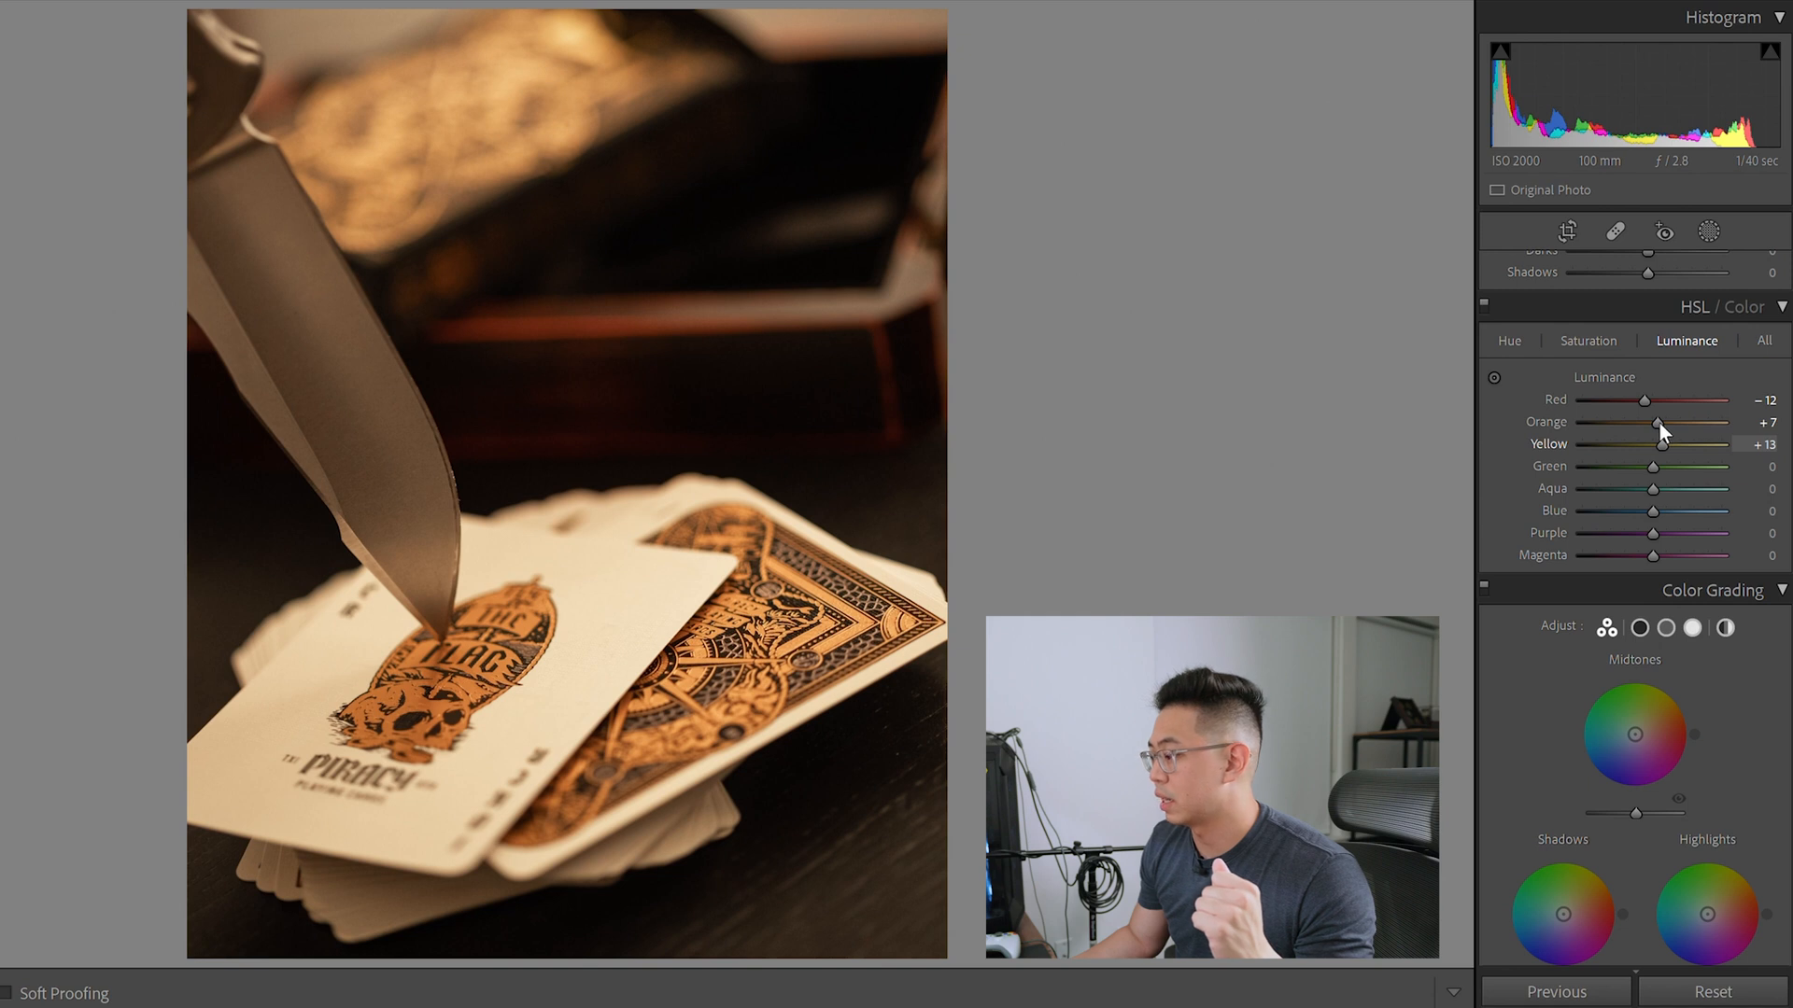
{"action": "mouse_move", "coordinate": [1653, 466]}
{"action": "left_mouse_down"}
{"action": "mouse_move", "coordinate": [1401, 468]}
{"action": "mouse_move", "coordinate": [1643, 474]}
{"action": "left_mouse_up"}
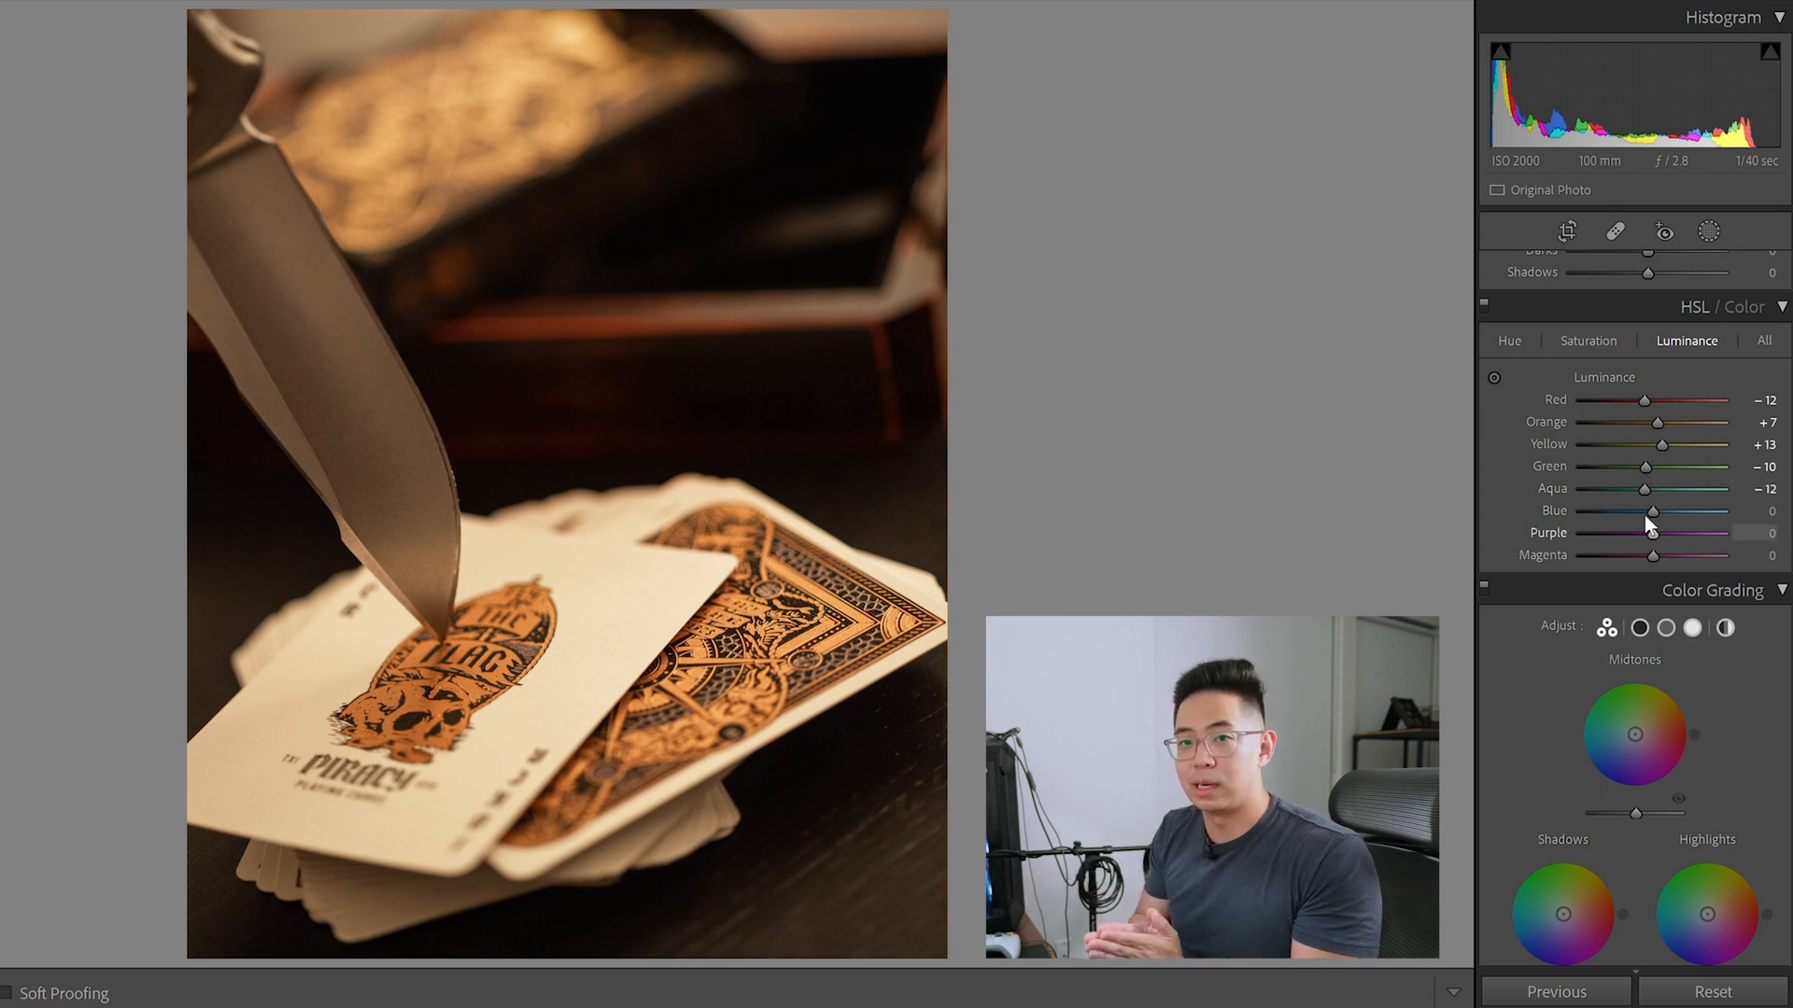
Set the calibration's Red Primary hue to +25 and its saturation to −3
{"action": "scroll", "coordinate": [1634, 537], "scroll_direction": "down", "scroll_amount": 10}
{"action": "scroll", "coordinate": [1624, 558], "scroll_direction": "down", "scroll_amount": 3}
{"action": "scroll", "coordinate": [1623, 565], "scroll_direction": "down", "scroll_amount": 3}
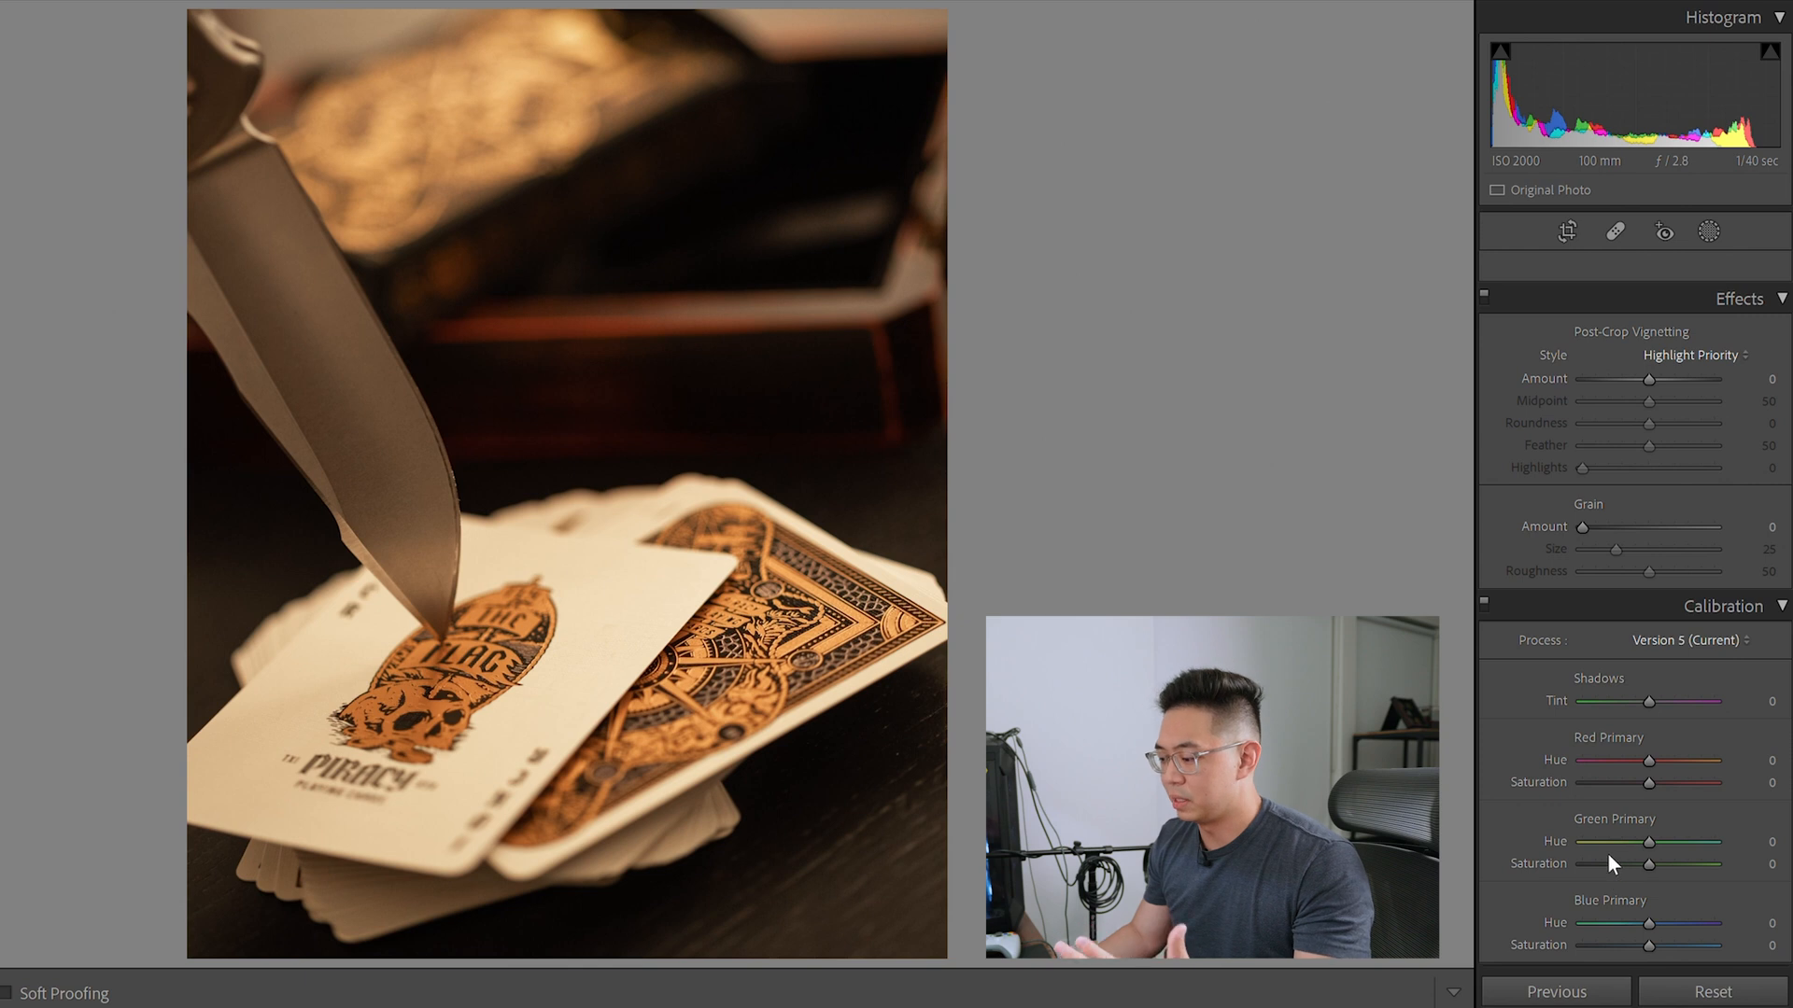
{"action": "left_click_drag", "start_coordinate": [1649, 760], "coordinate": [1659, 736]}
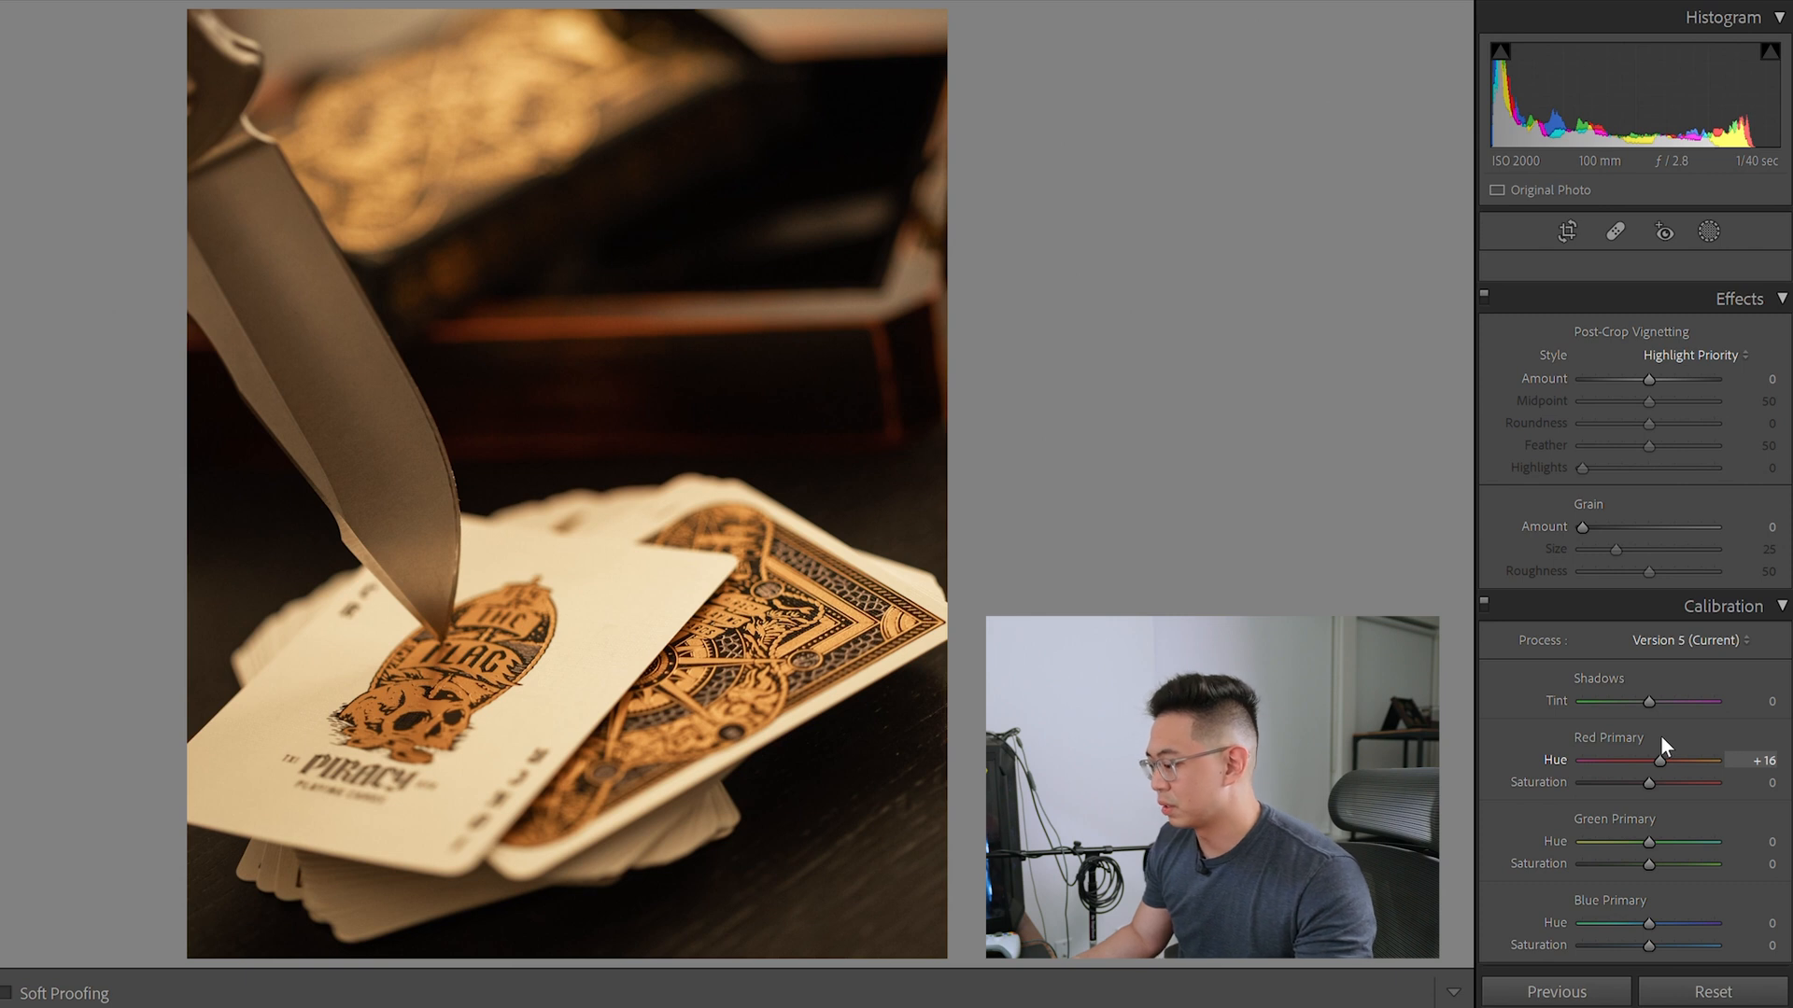
{"action": "left_click_drag", "start_coordinate": [1661, 737], "coordinate": [1667, 738]}
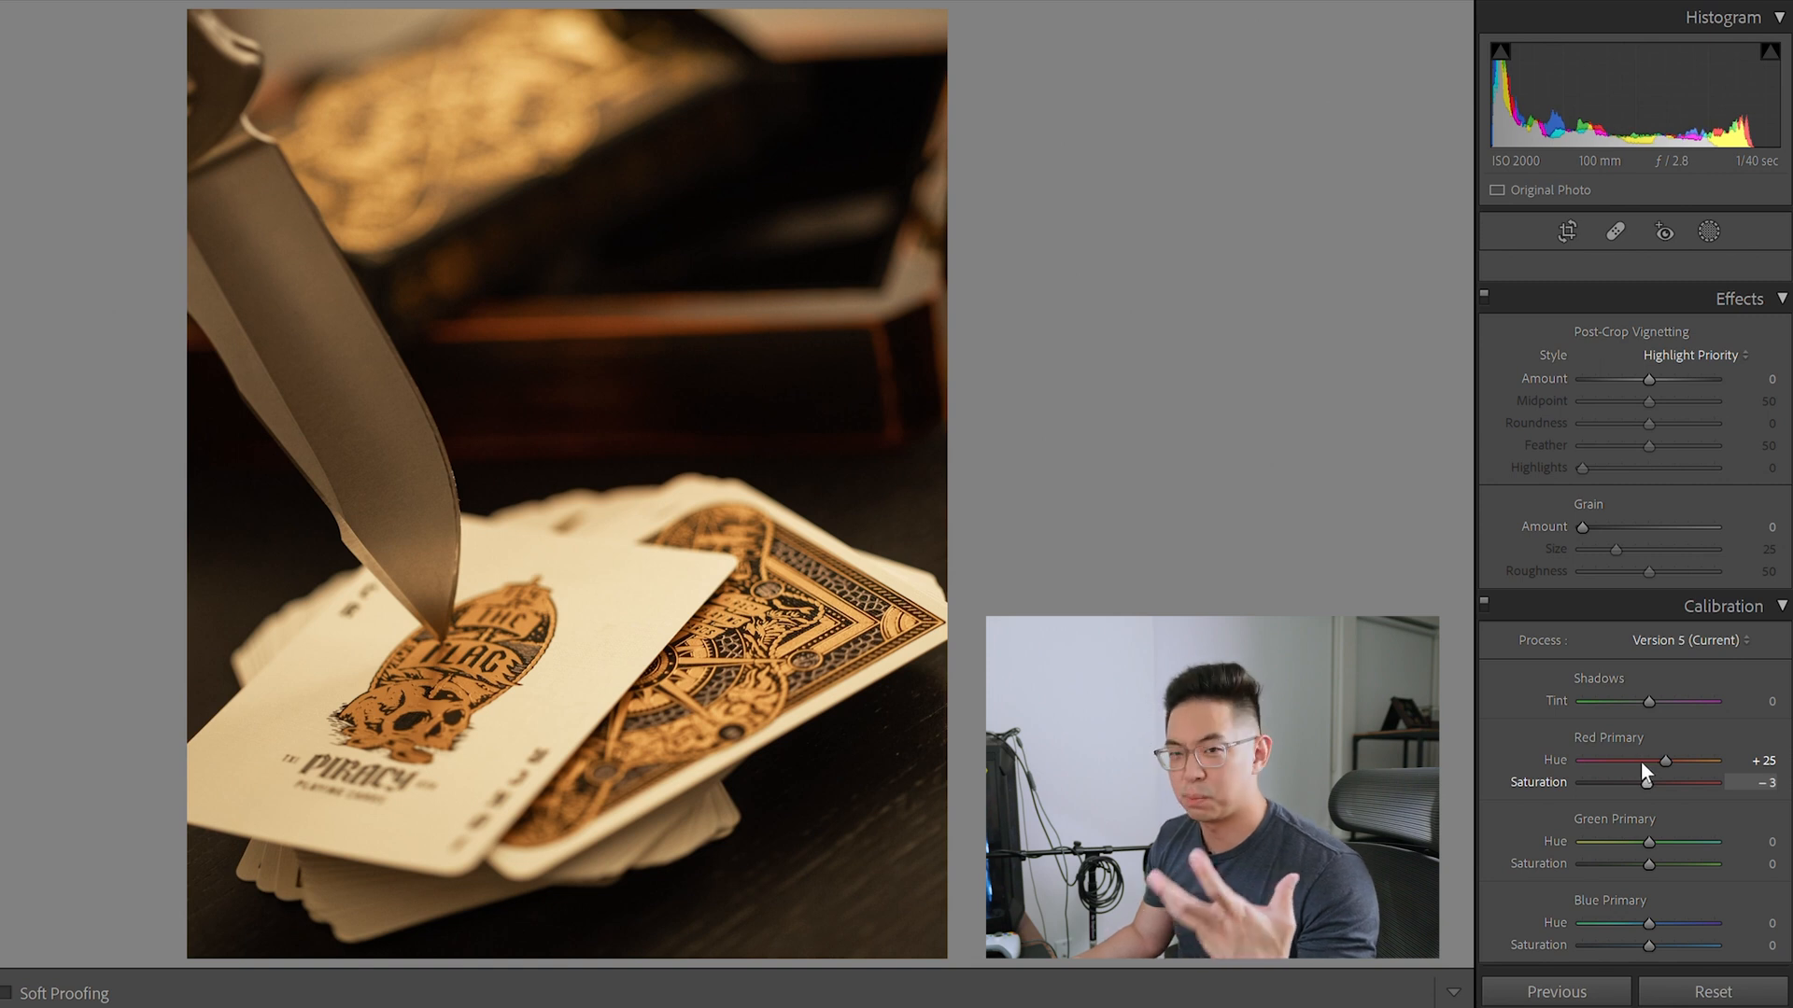
Set the calibration's Green Primary hue to +42 and its saturation to −4
{"action": "left_click_drag", "start_coordinate": [1649, 788], "coordinate": [1662, 816]}
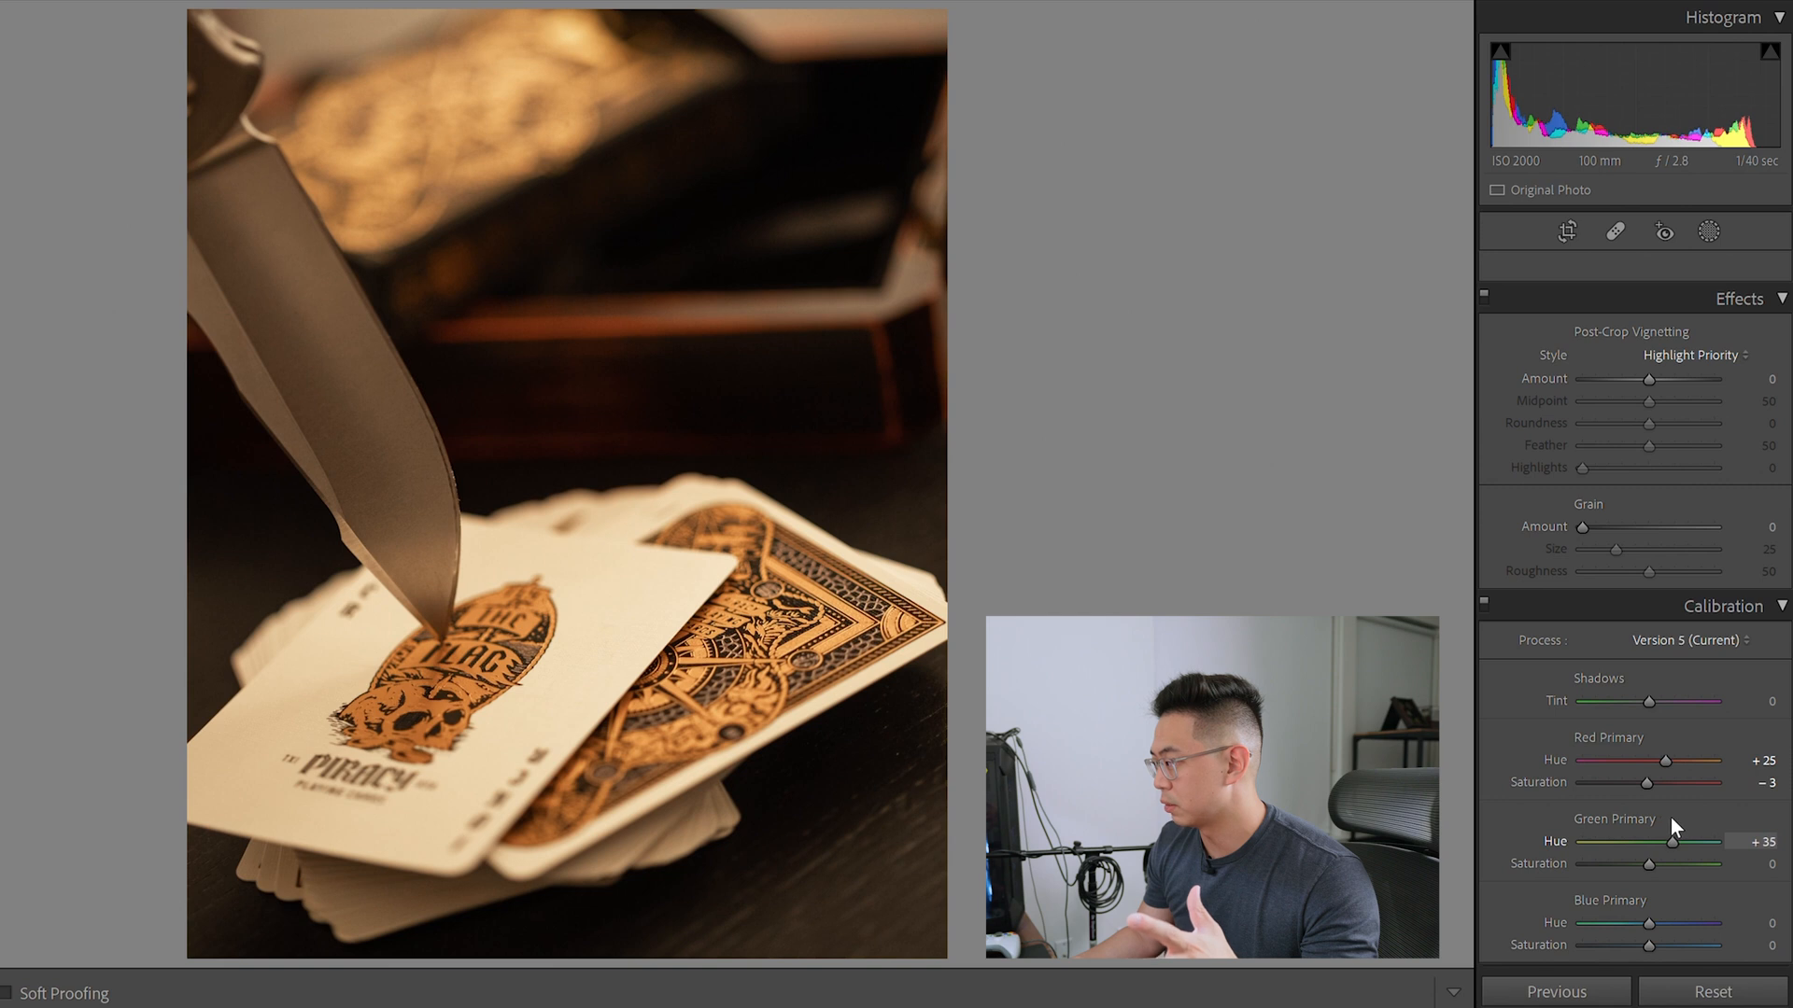
{"action": "left_click_drag", "start_coordinate": [1671, 818], "coordinate": [1666, 818]}
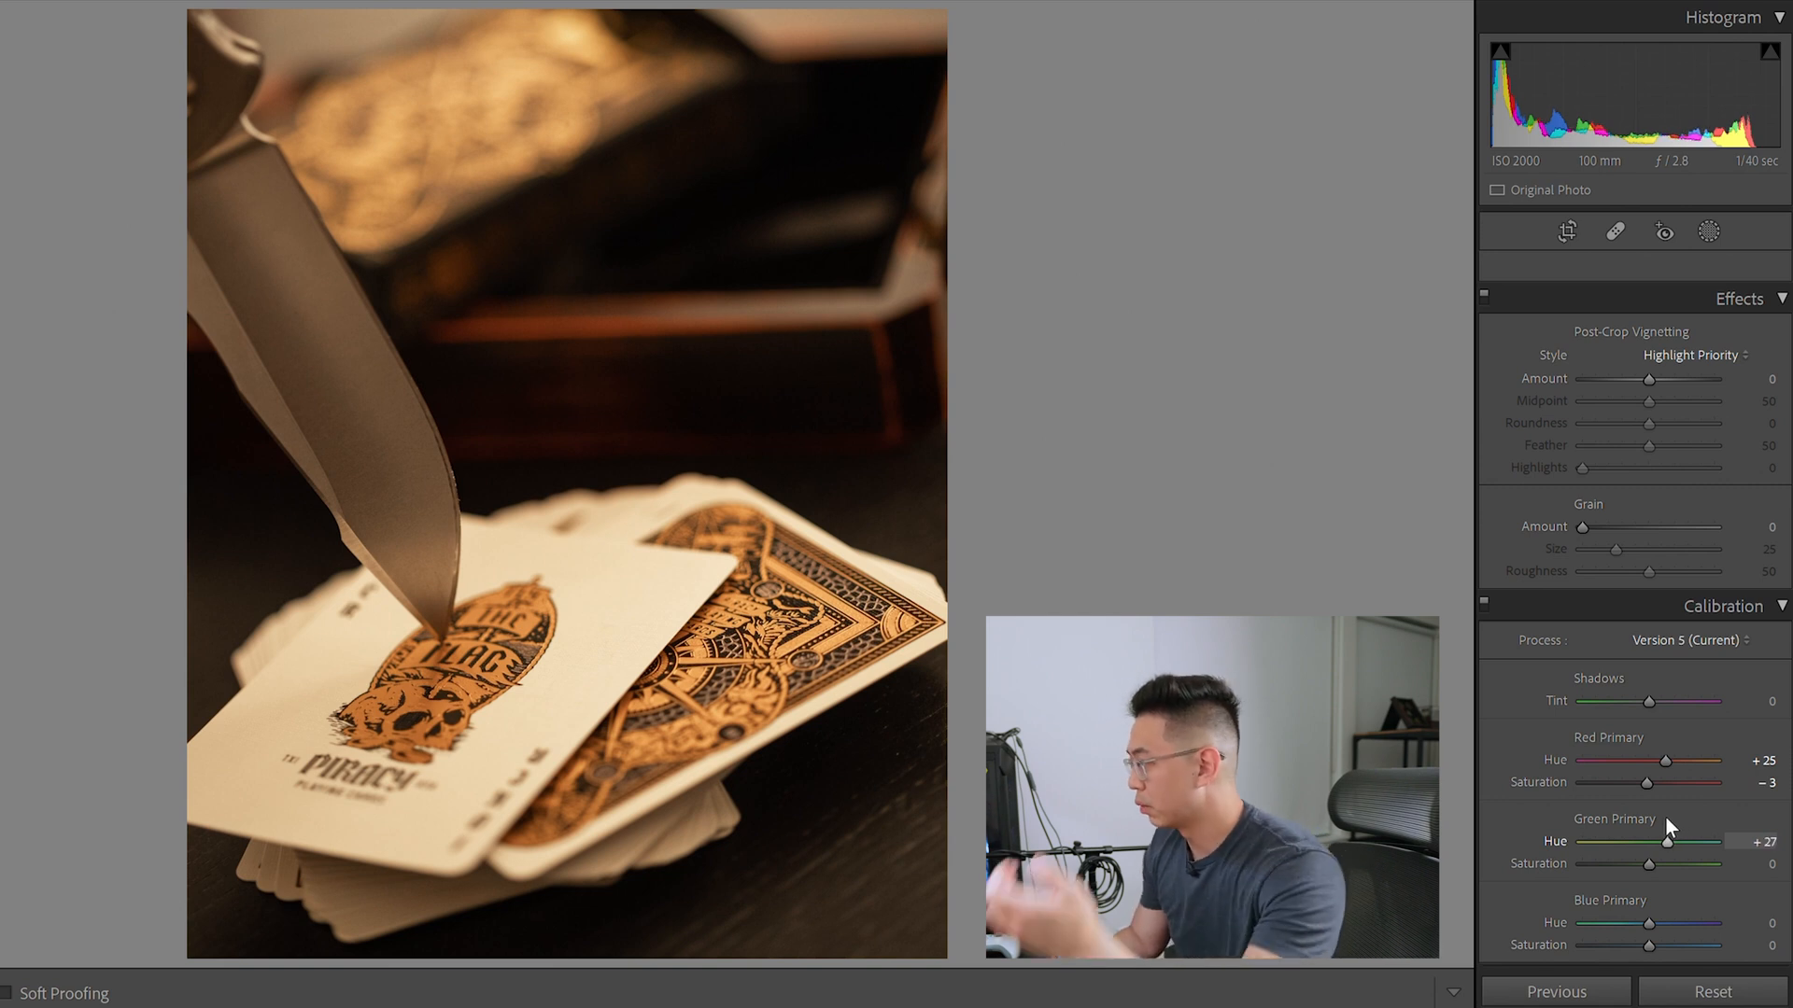
{"action": "left_click_drag", "start_coordinate": [1667, 814], "coordinate": [1678, 817]}
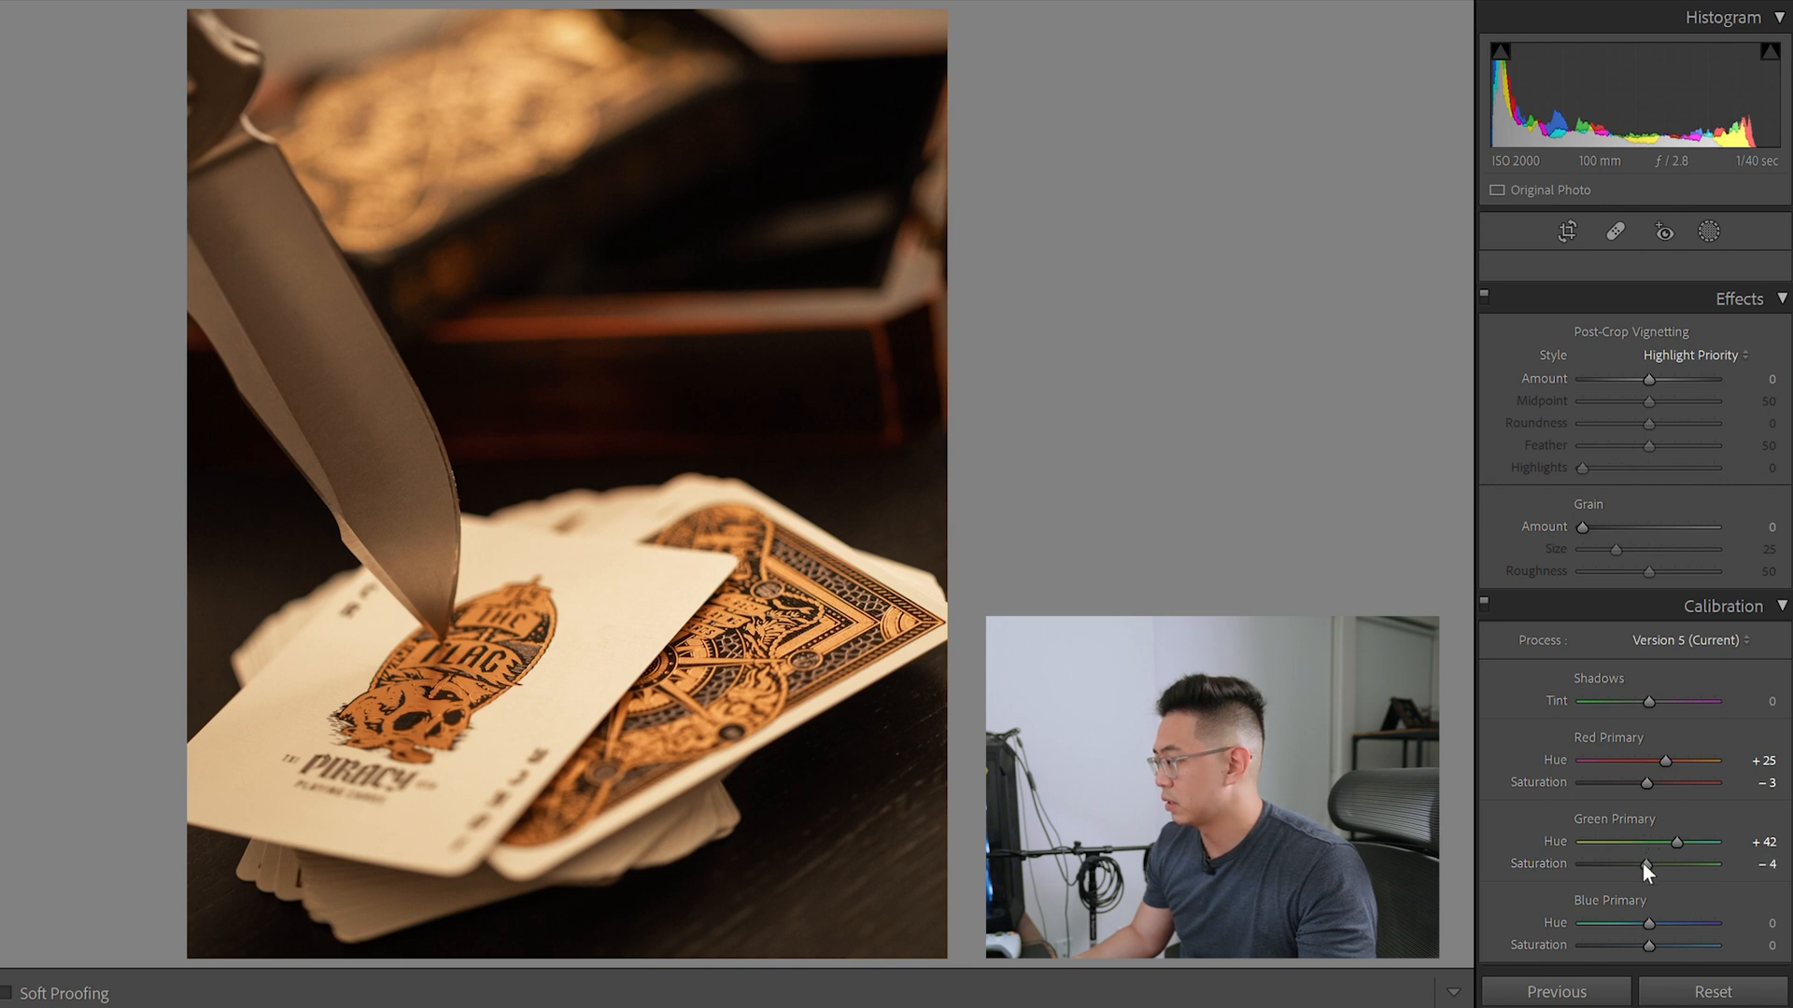
{"action": "left_click_drag", "start_coordinate": [1644, 900], "coordinate": [1643, 900]}
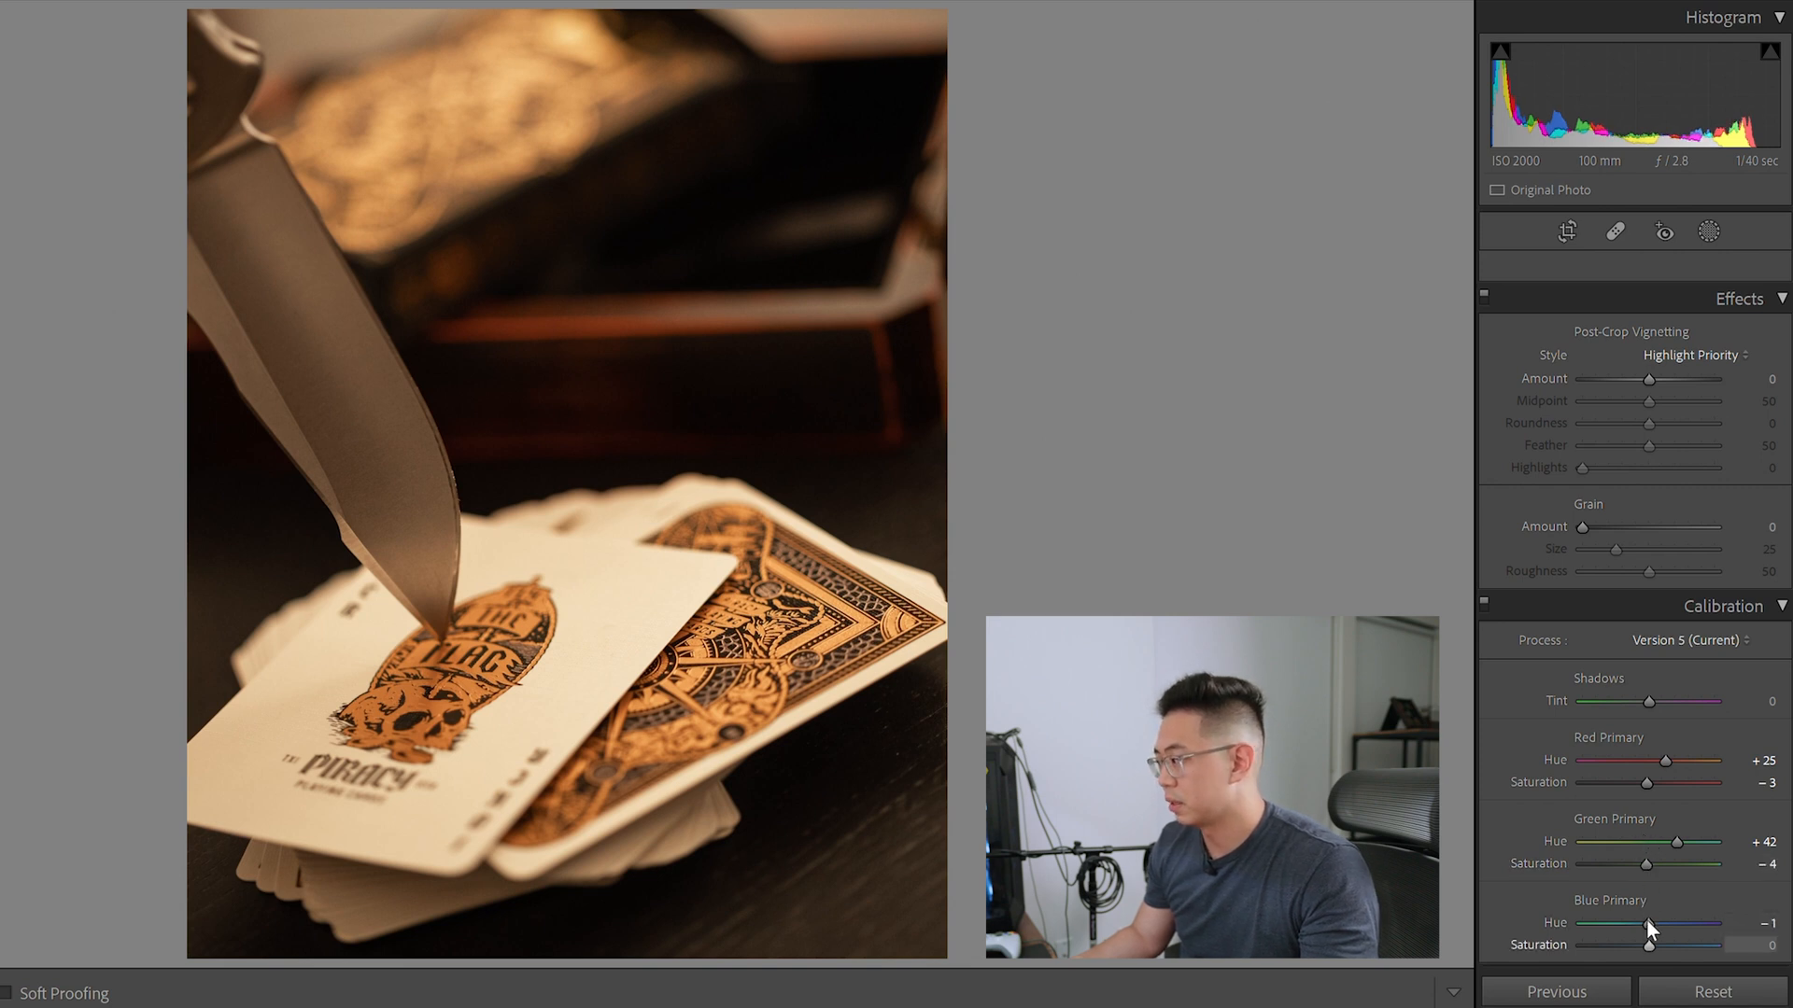
{"action": "double_click", "coordinate": [1647, 920]}
{"action": "left_click_drag", "start_coordinate": [1646, 920], "coordinate": [1643, 921]}
{"action": "double_click", "coordinate": [1643, 921]}
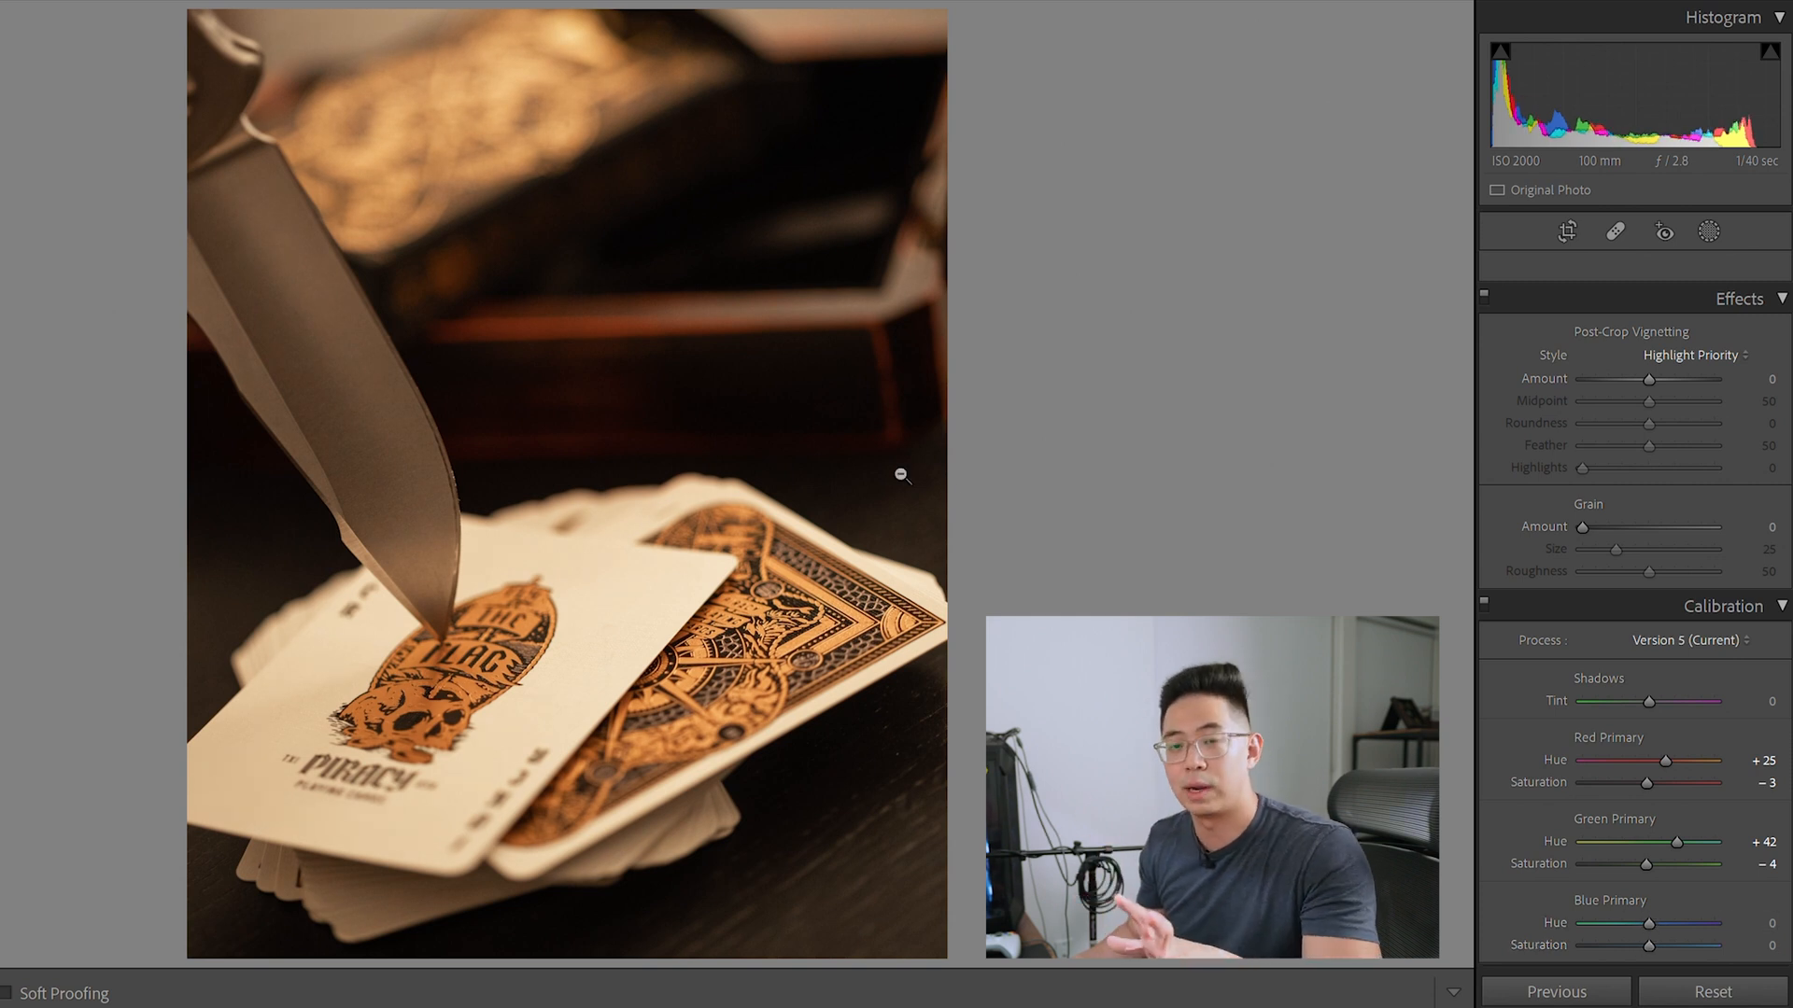
Create a Select Subject mask covering the knife and the playing cards
{"action": "scroll", "coordinate": [1633, 560], "scroll_direction": "up", "scroll_amount": 10}
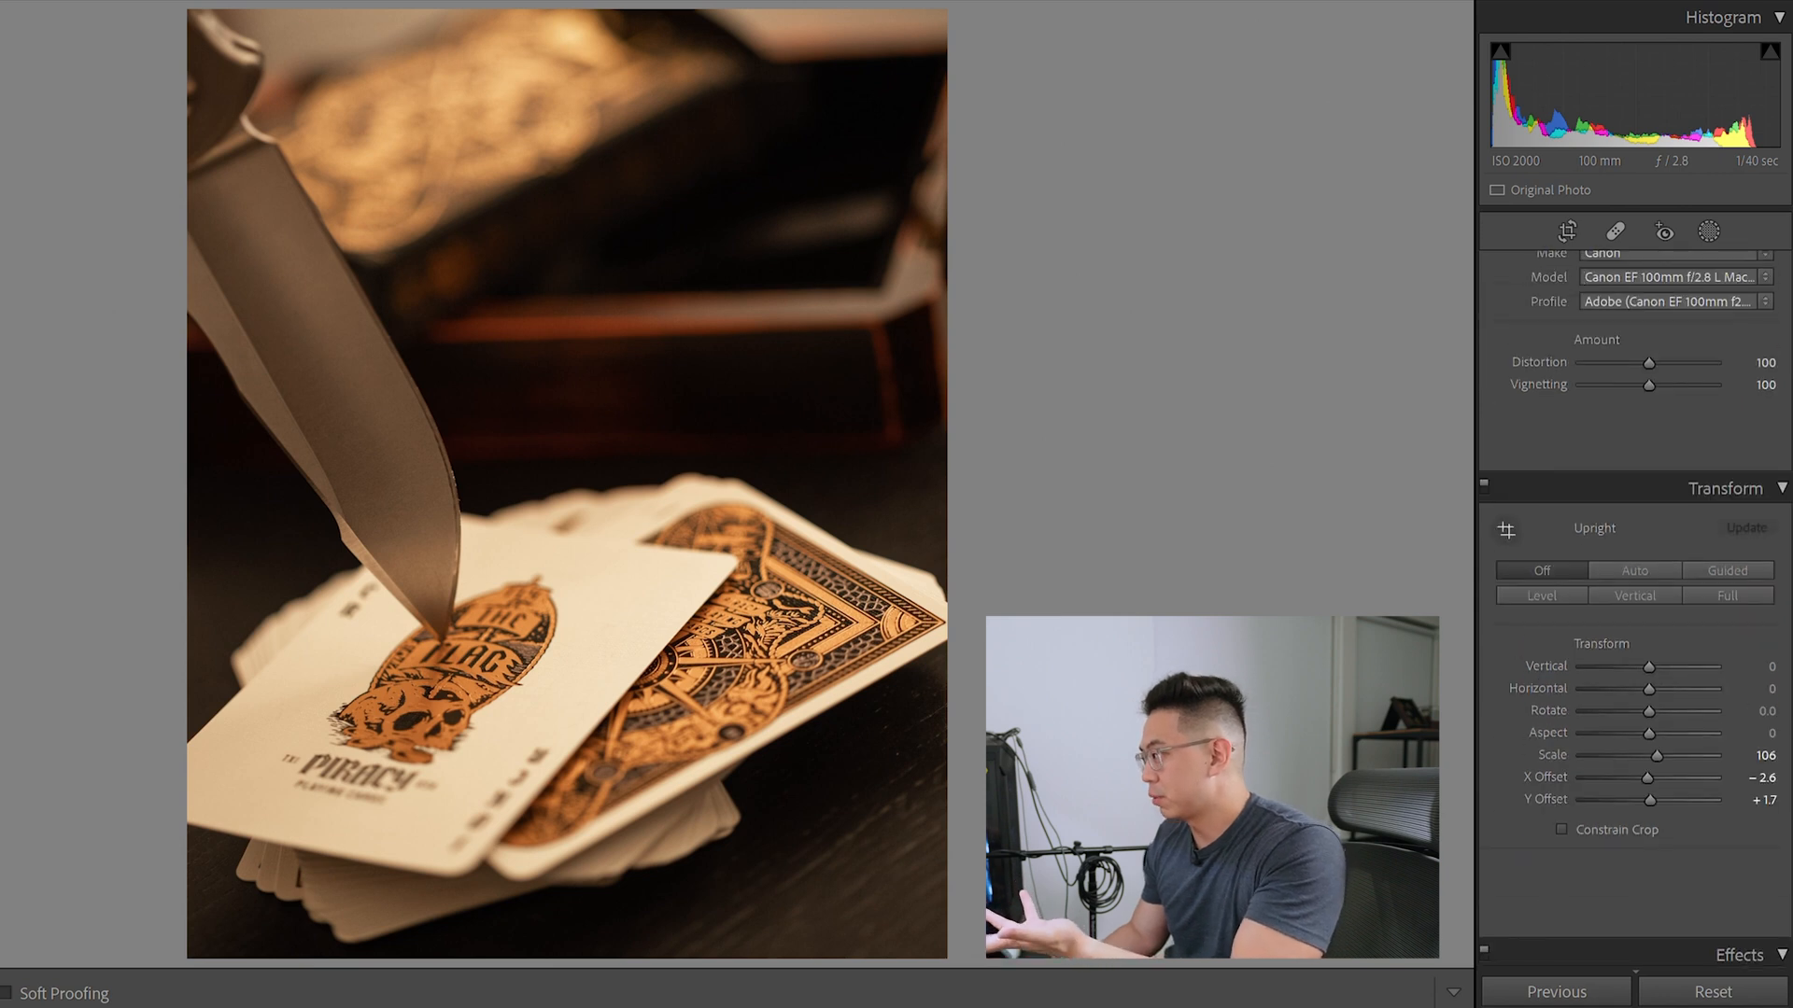
{"action": "scroll", "coordinate": [1634, 606], "scroll_direction": "up", "scroll_amount": 10}
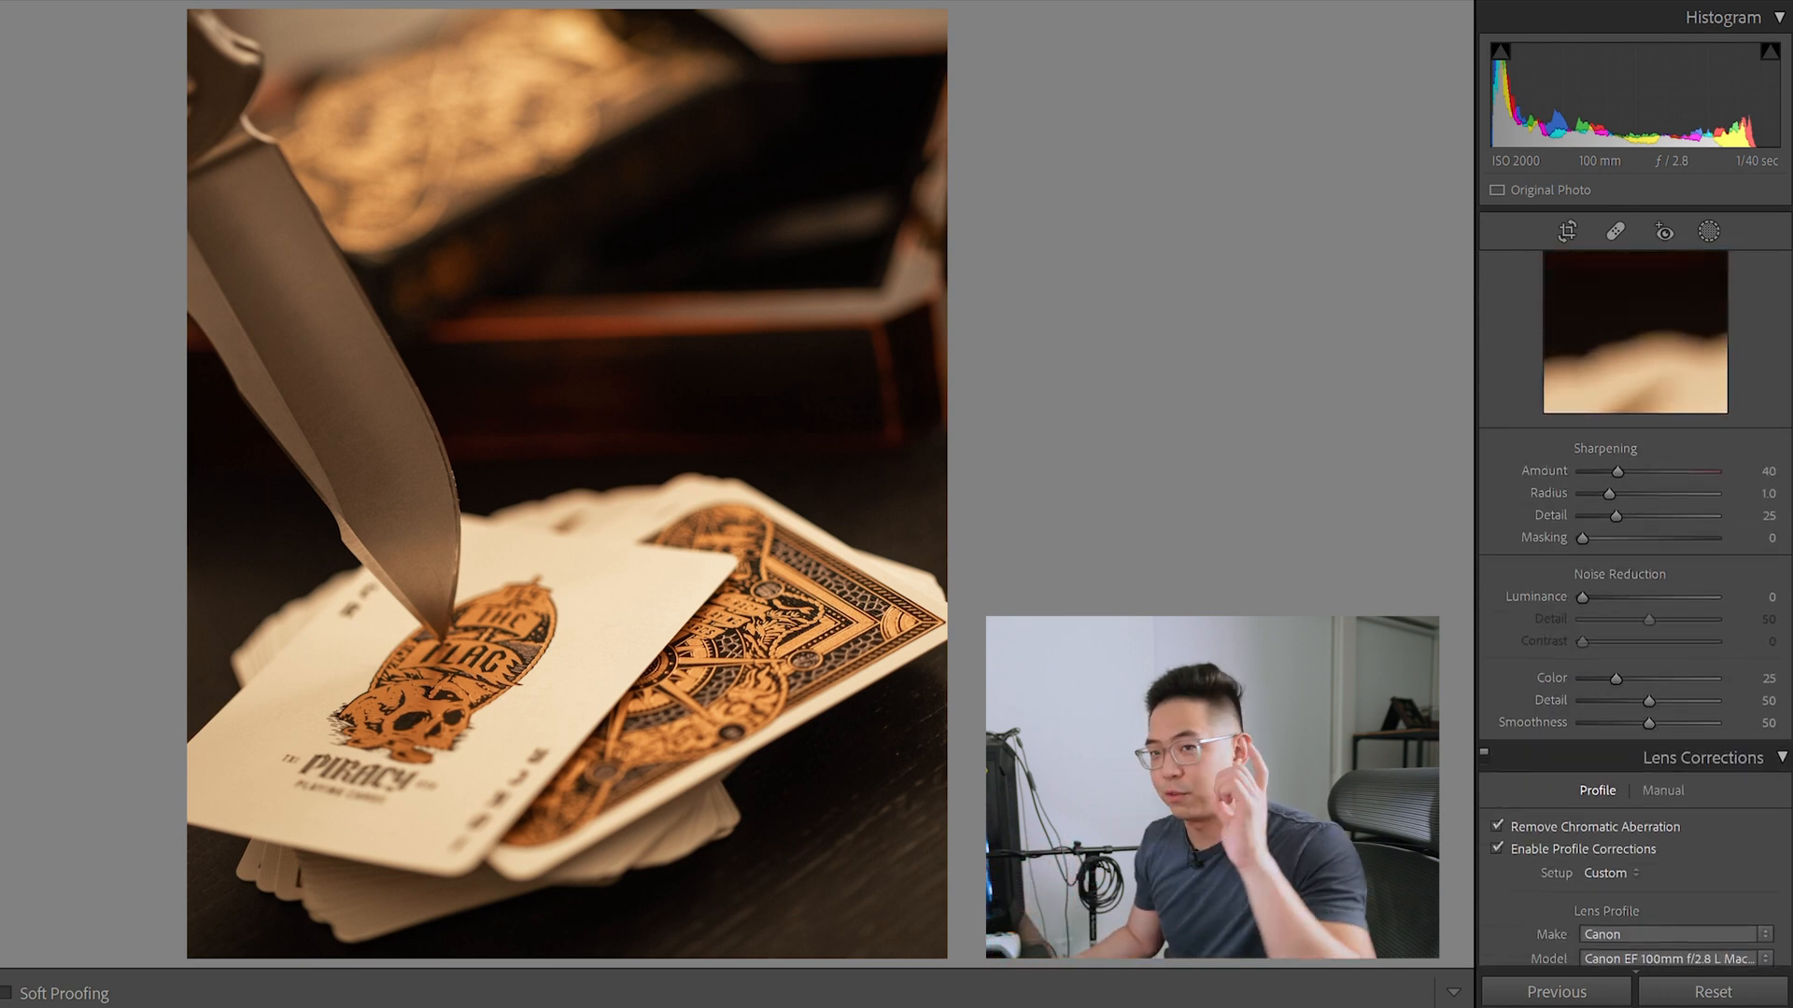
{"action": "scroll", "coordinate": [1634, 607], "scroll_direction": "up", "scroll_amount": 5}
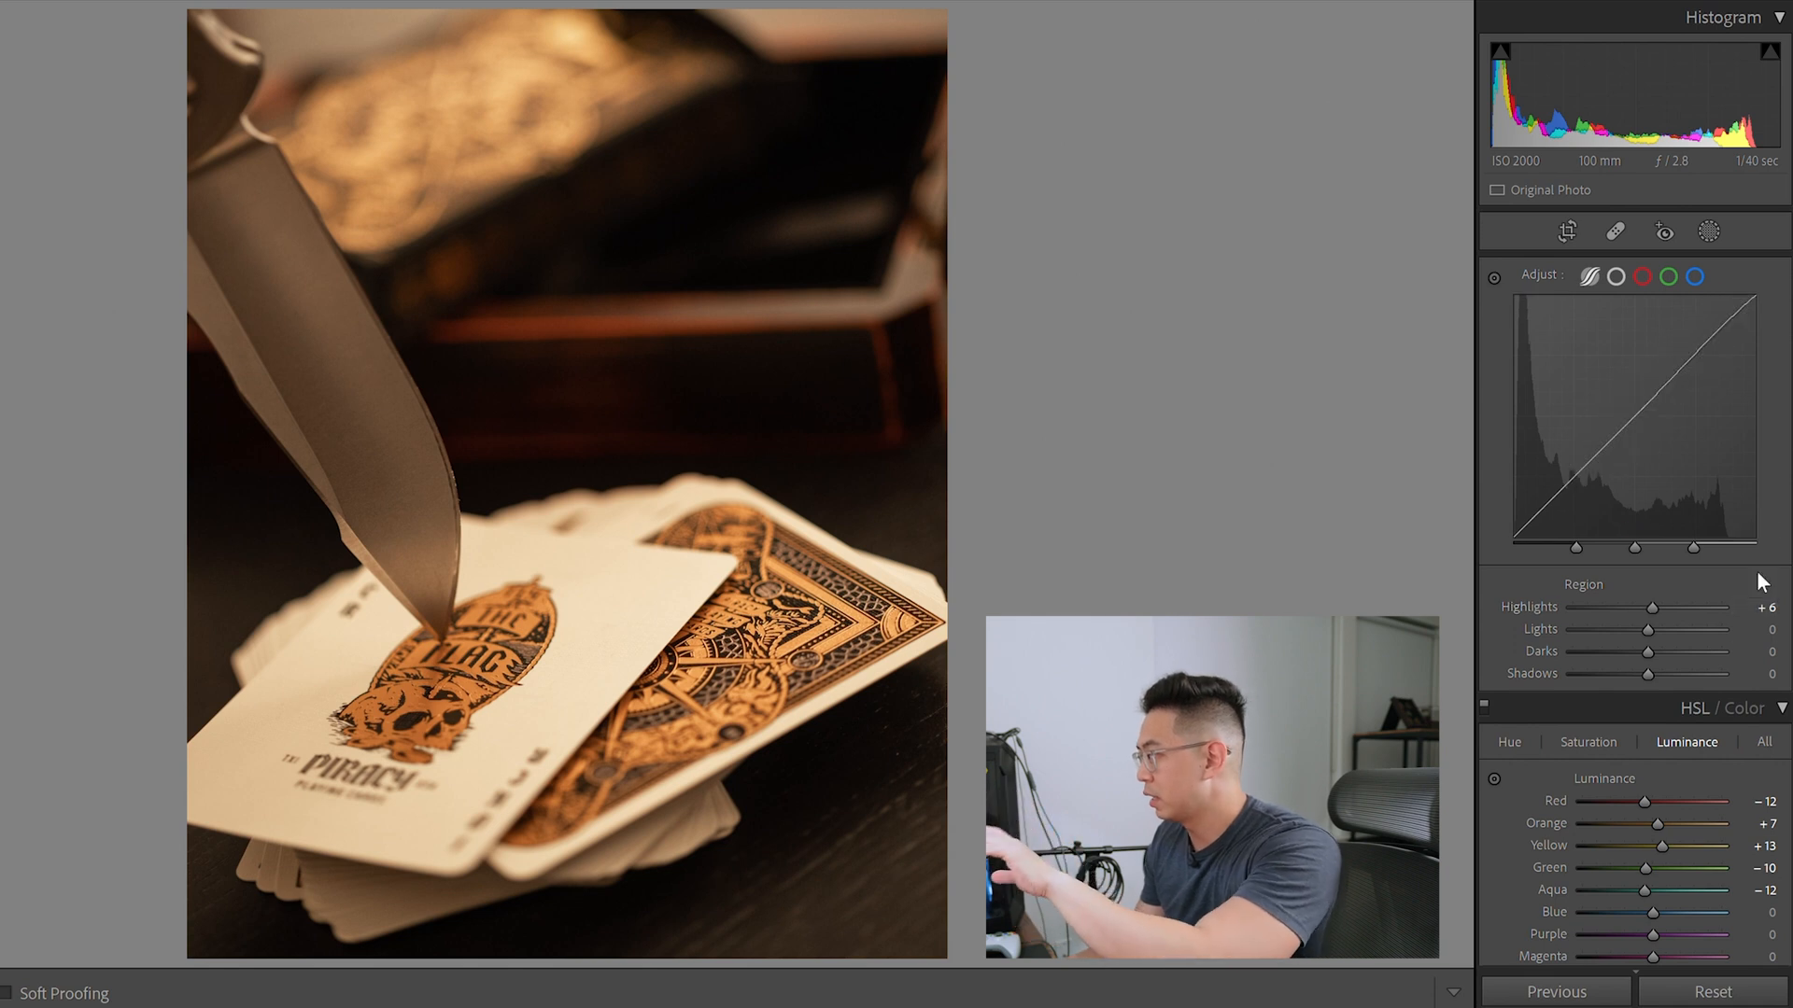
{"action": "scroll", "coordinate": [1587, 485], "scroll_direction": "down", "scroll_amount": 10}
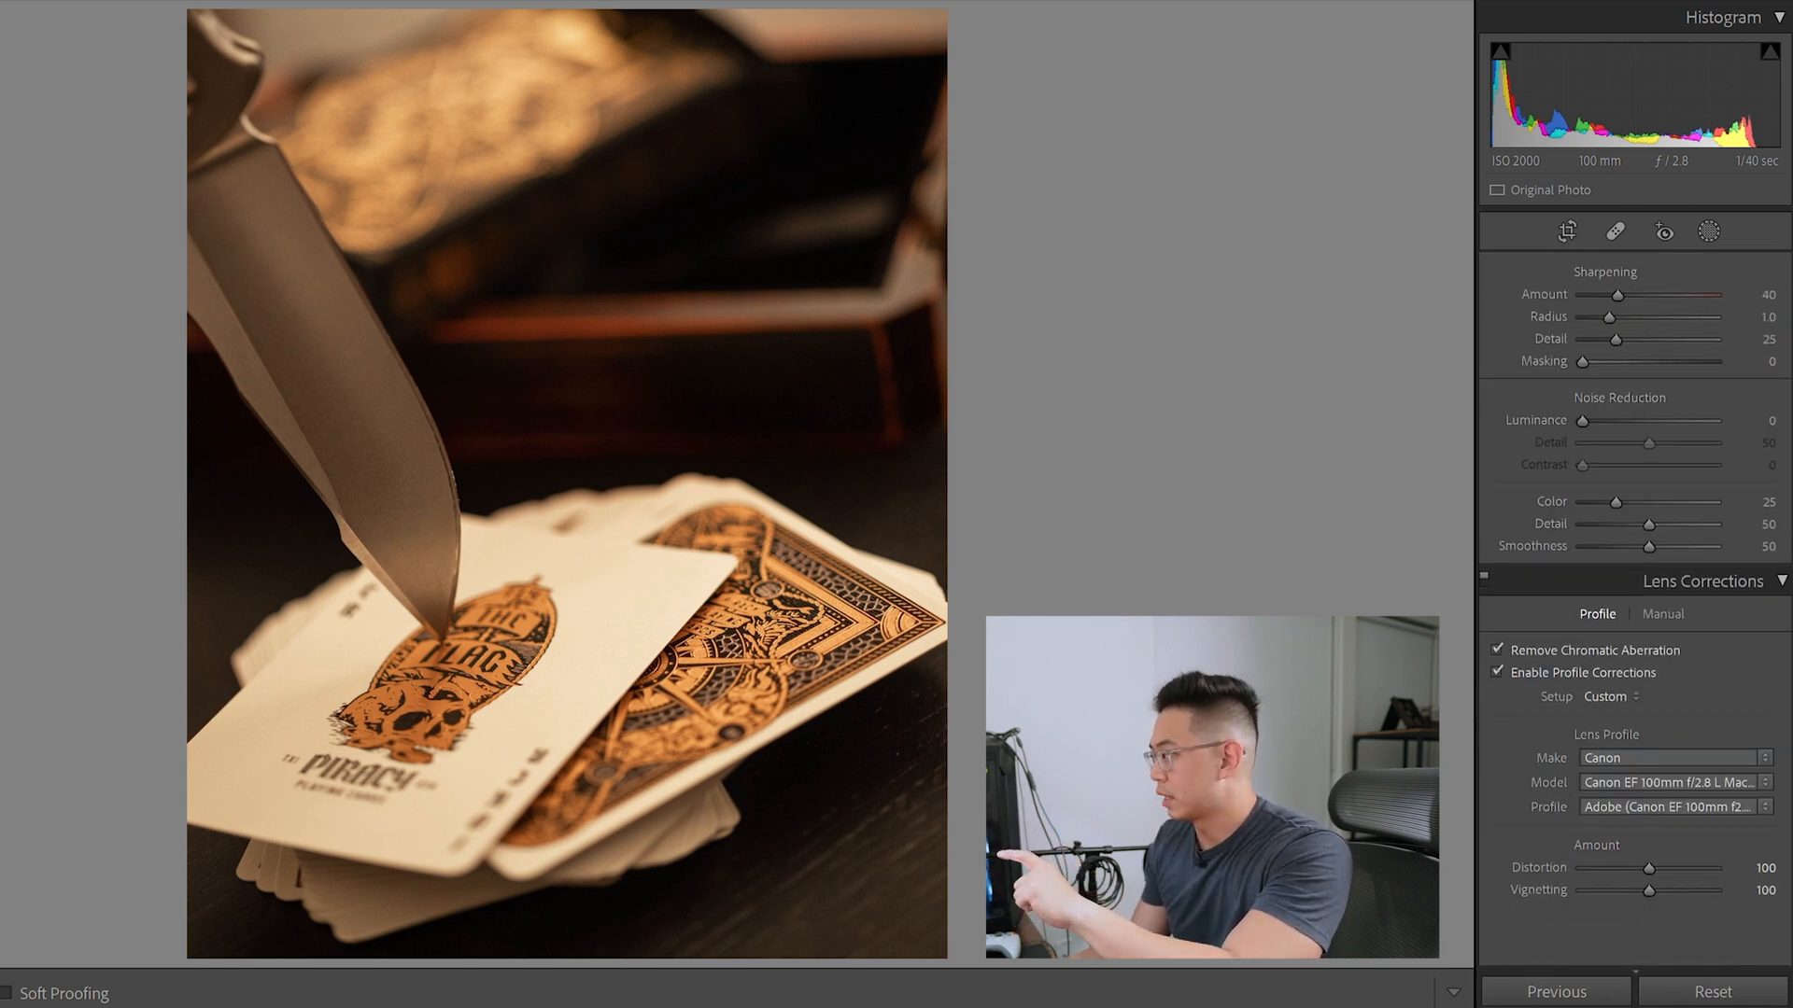
{"action": "scroll", "coordinate": [1634, 560], "scroll_direction": "up", "scroll_amount": 3}
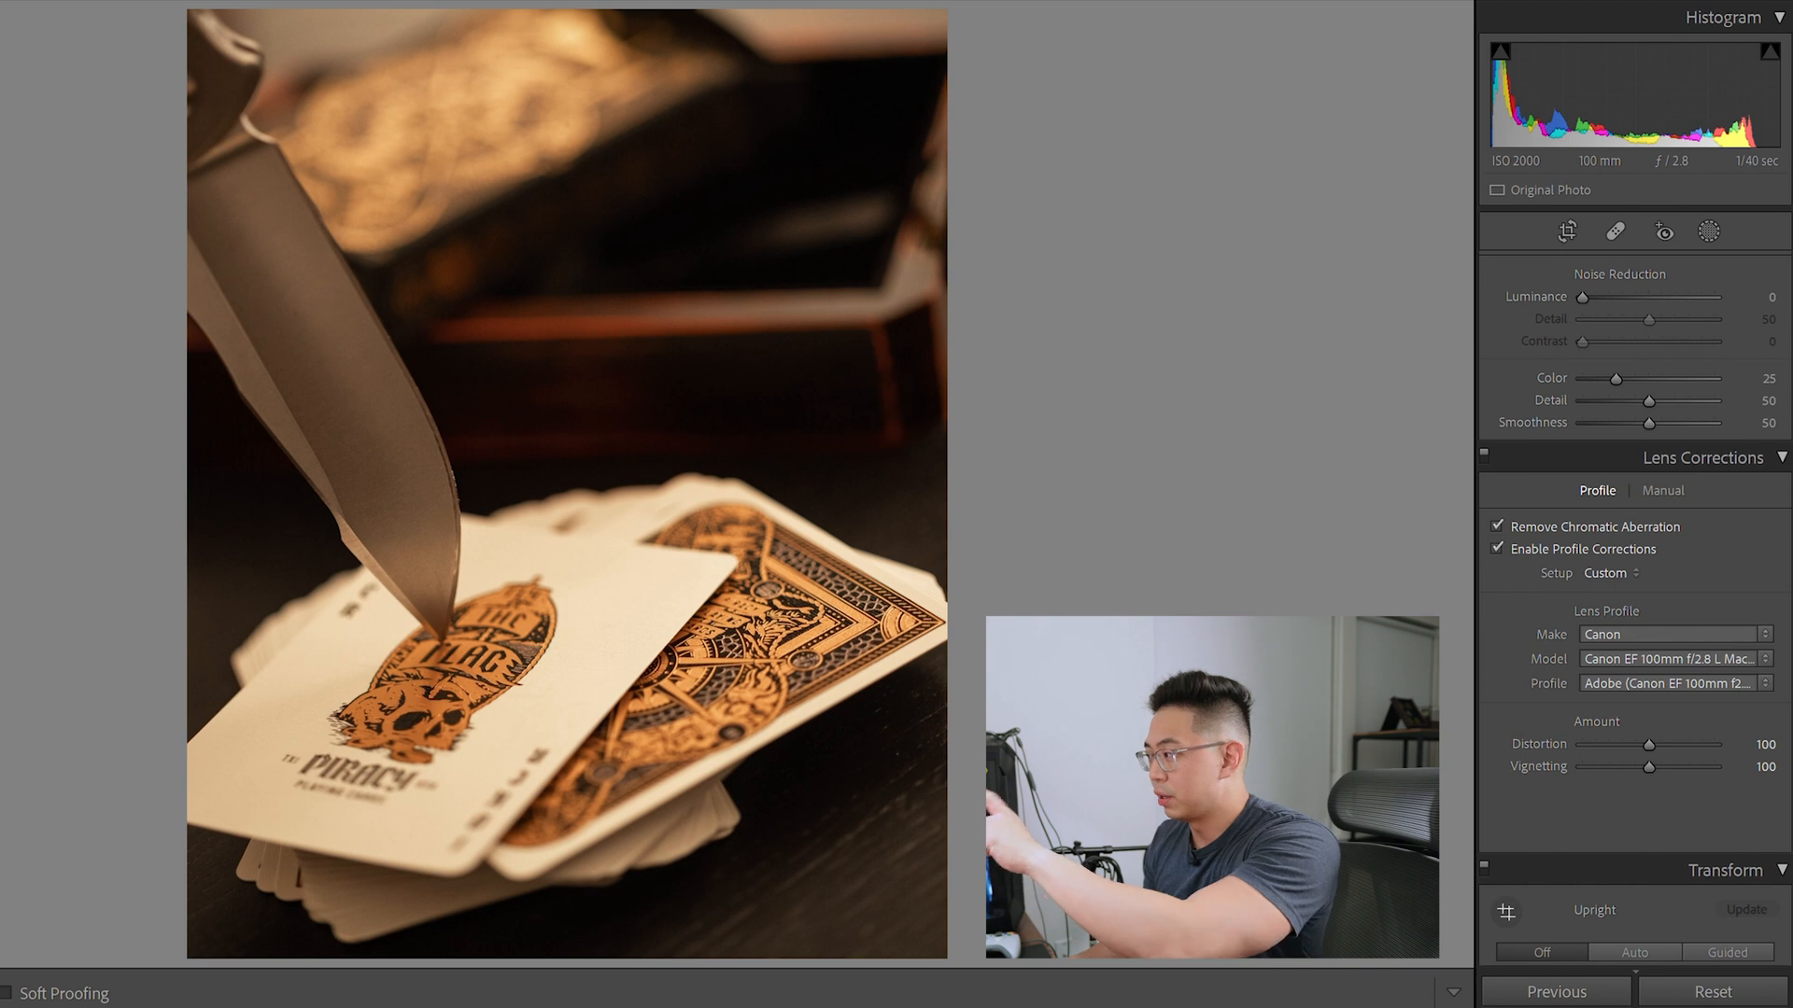
{"action": "scroll", "coordinate": [1633, 560], "scroll_direction": "up", "scroll_amount": 20}
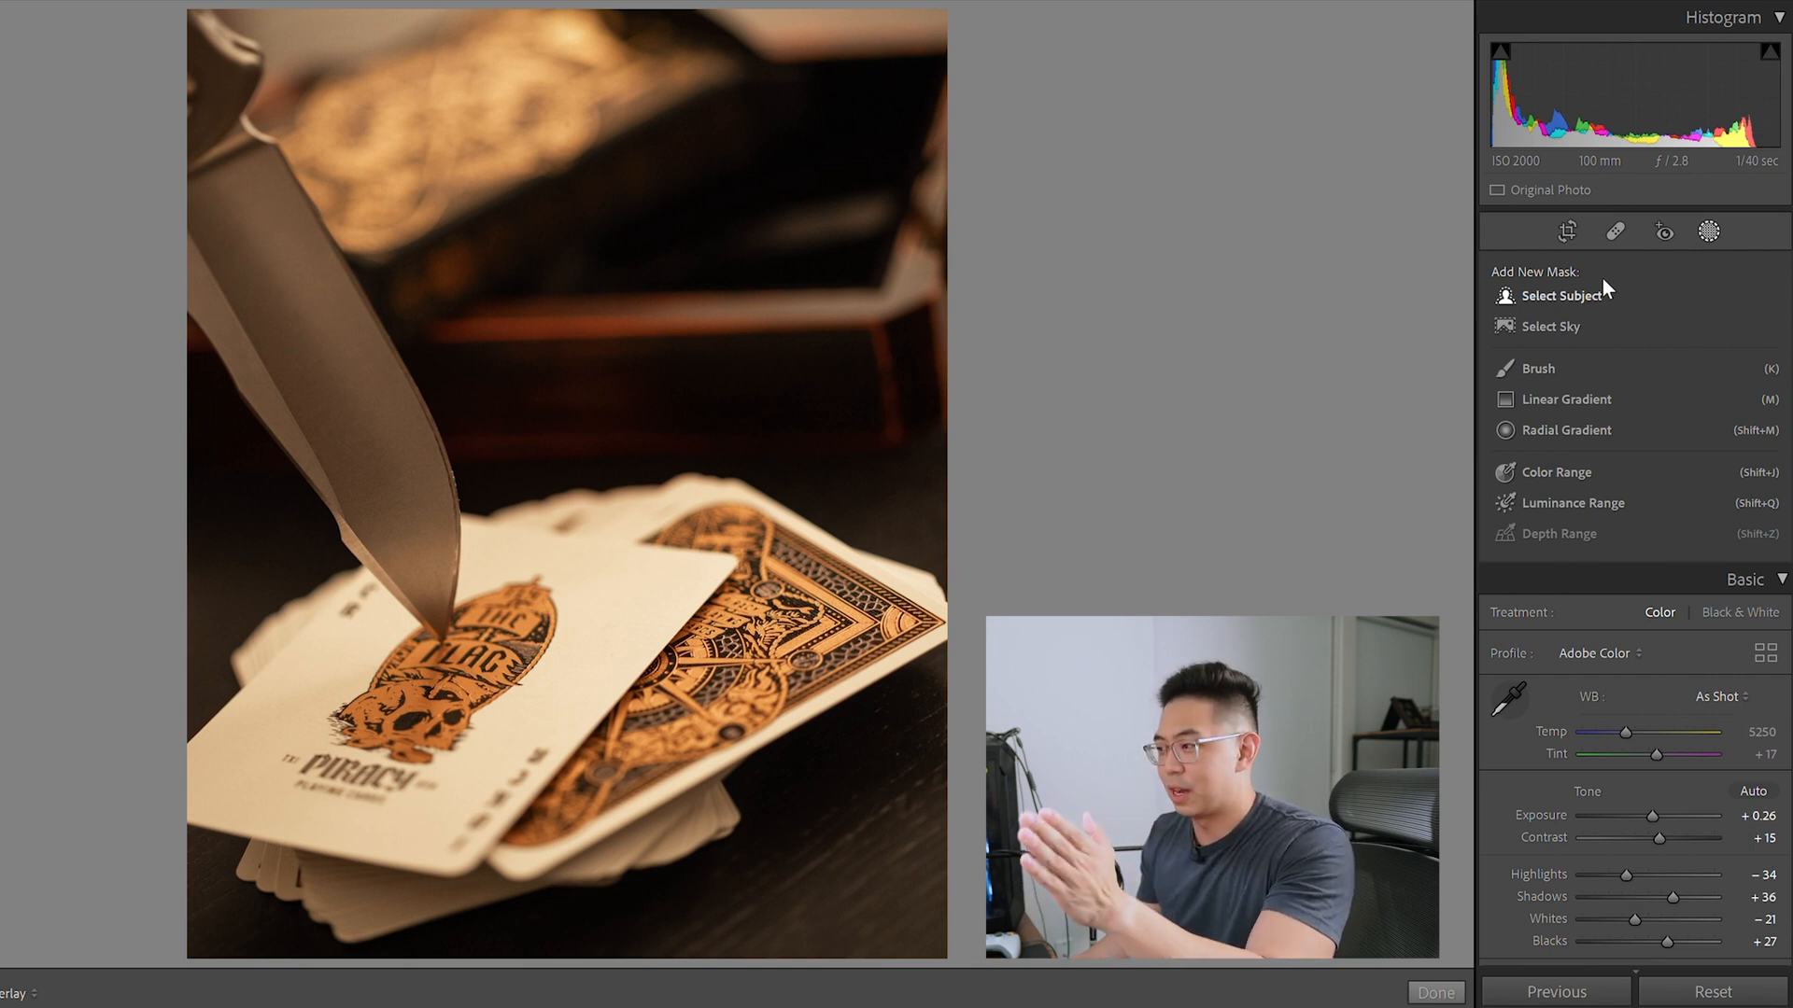
{"action": "left_click", "coordinate": [1595, 280]}
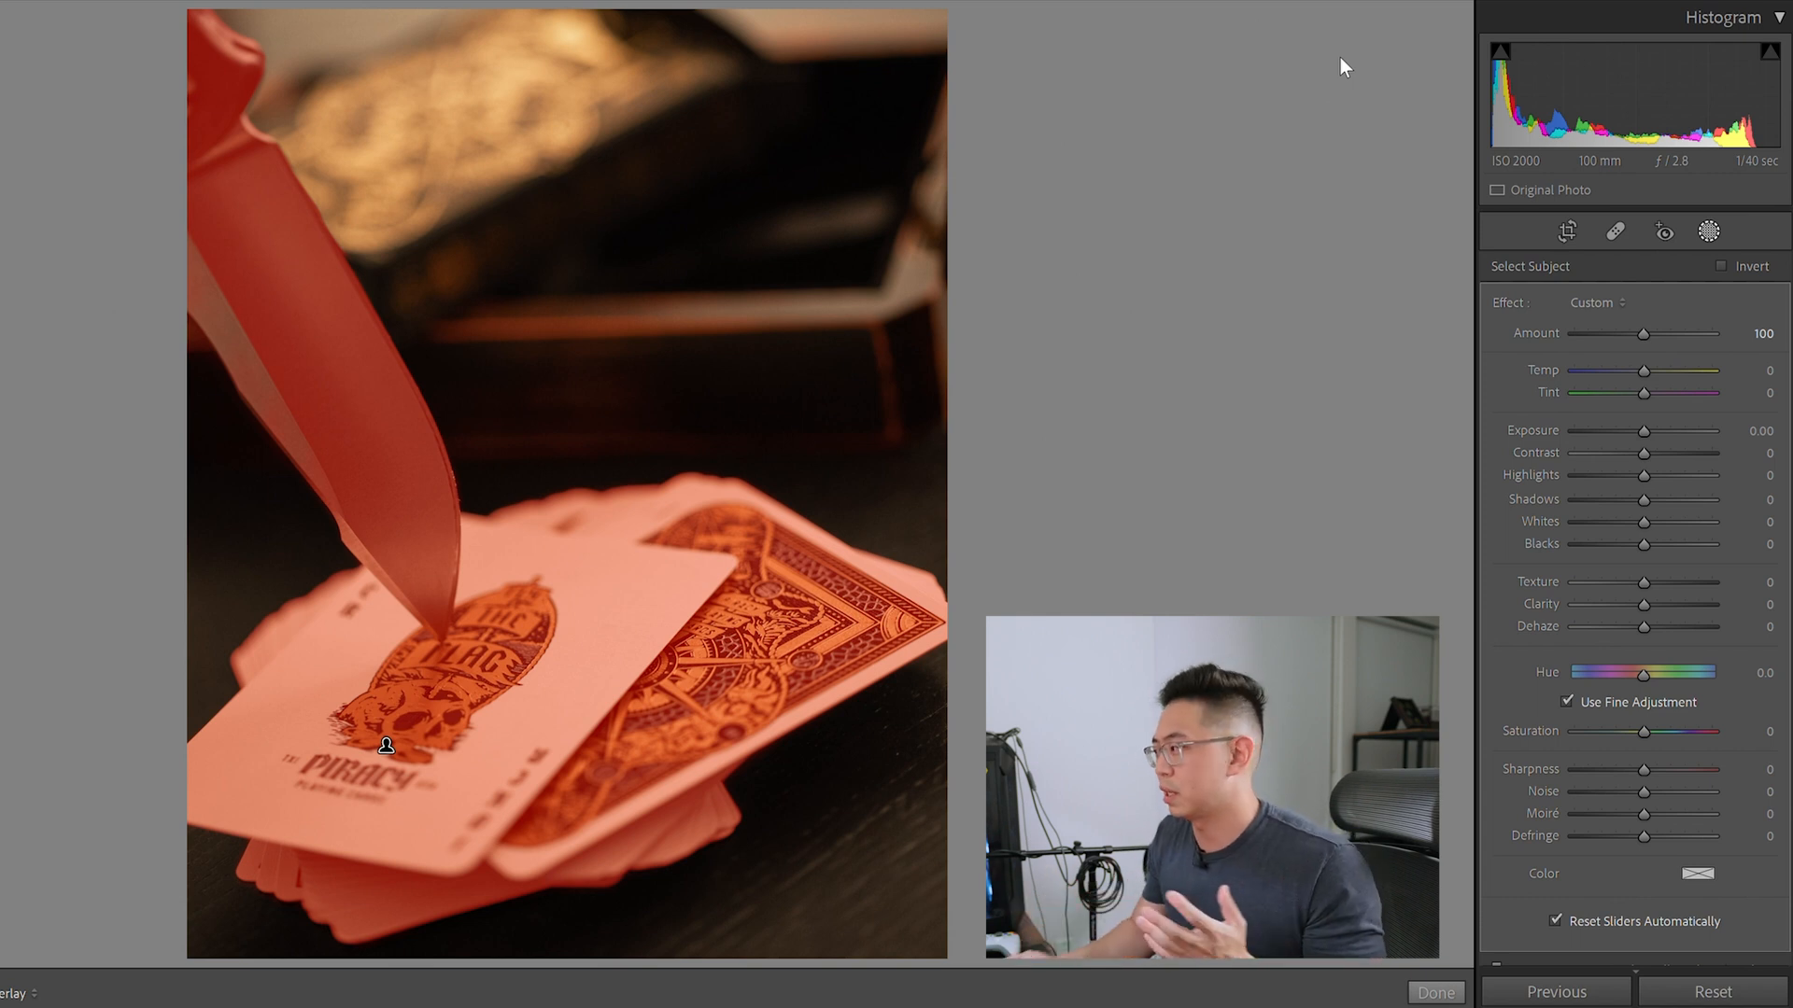
Set the subject mask to Exposure −0.10, Contrast 8, Highlights 3, Shadows −17, Whites 7, Blacks −7, Texture 8, Dehaze 11, Saturation −2, Sharpness 16, and finish masking
{"action": "left_click_drag", "start_coordinate": [1643, 500], "coordinate": [1643, 519]}
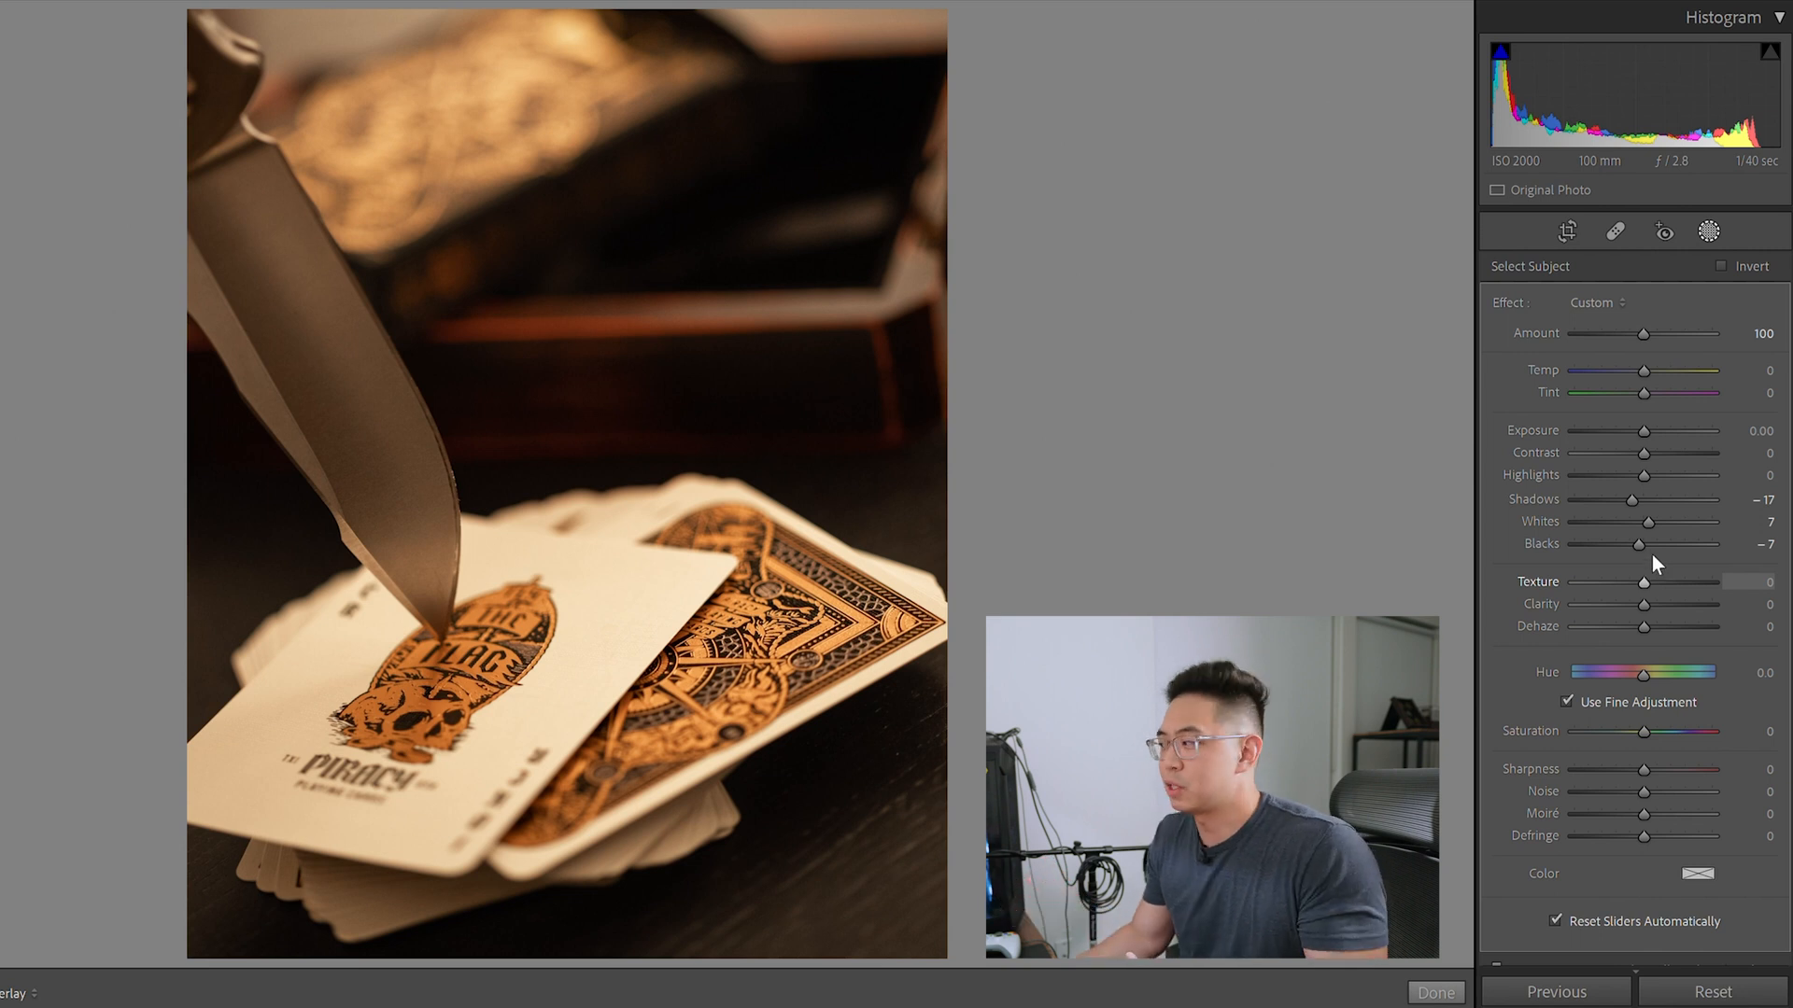
{"action": "left_click_drag", "start_coordinate": [1644, 768], "coordinate": [1644, 717]}
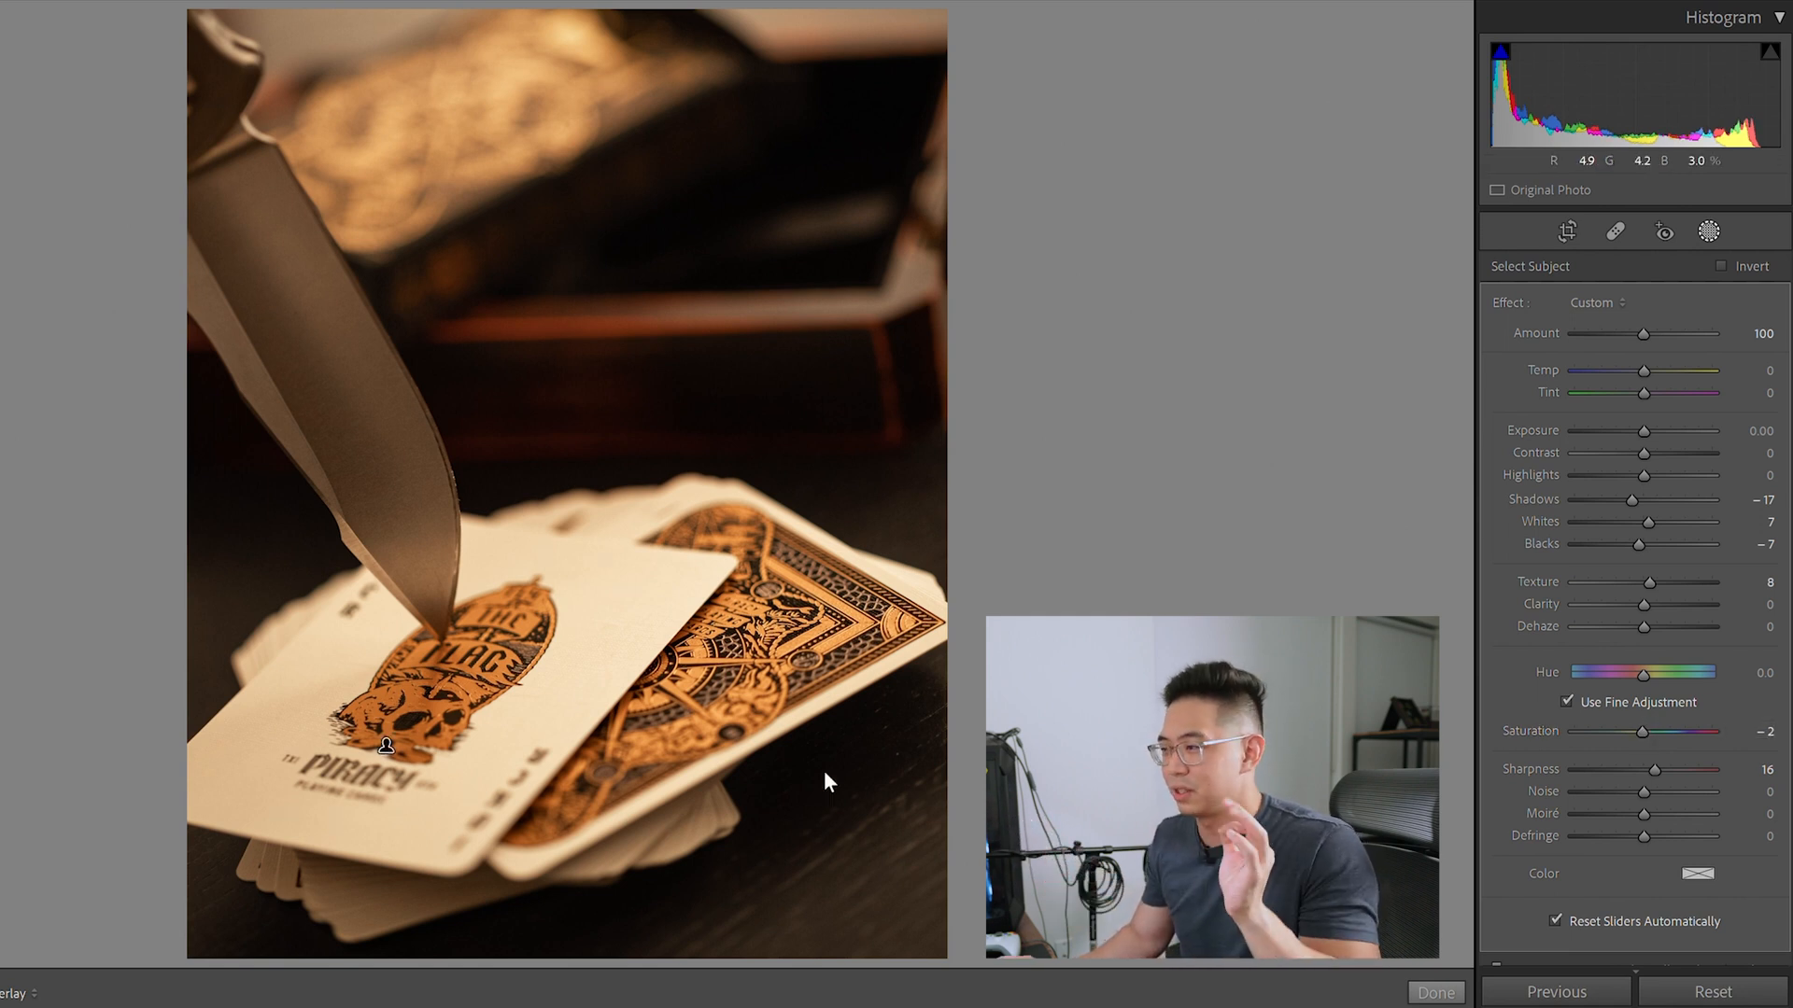
{"action": "left_click_drag", "start_coordinate": [1639, 424], "coordinate": [1644, 407]}
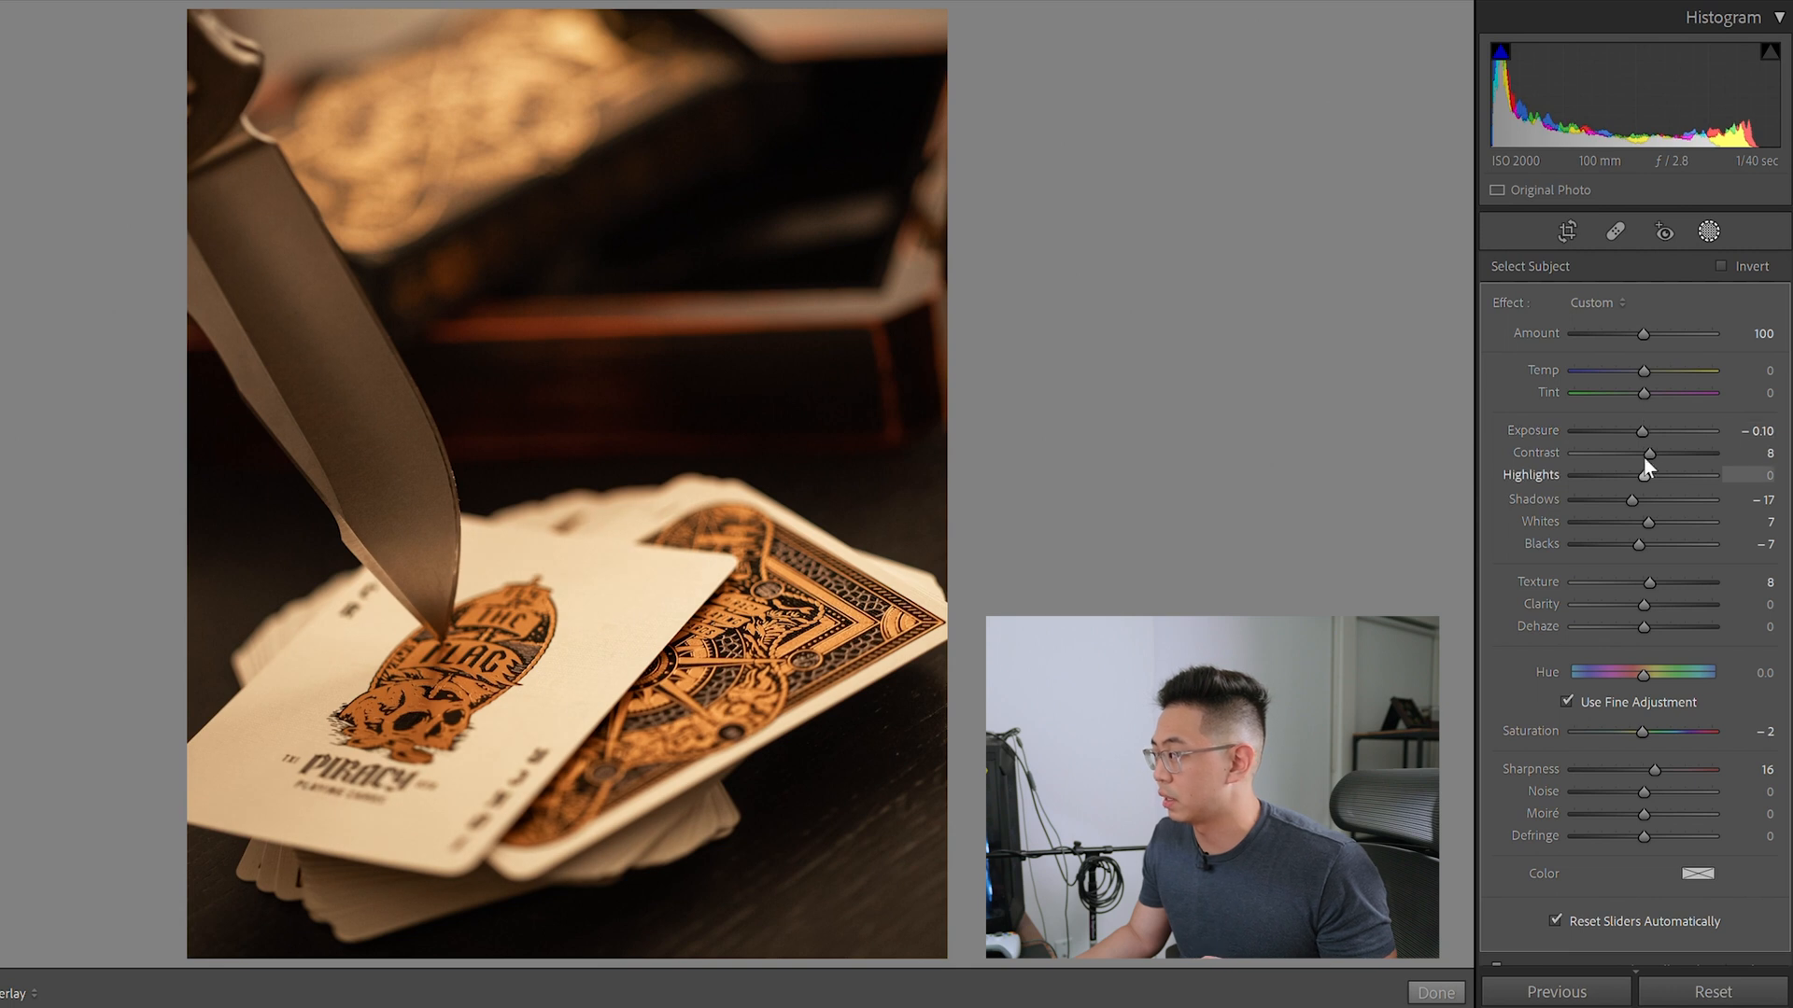
{"action": "left_click_drag", "start_coordinate": [1643, 453], "coordinate": [1645, 452]}
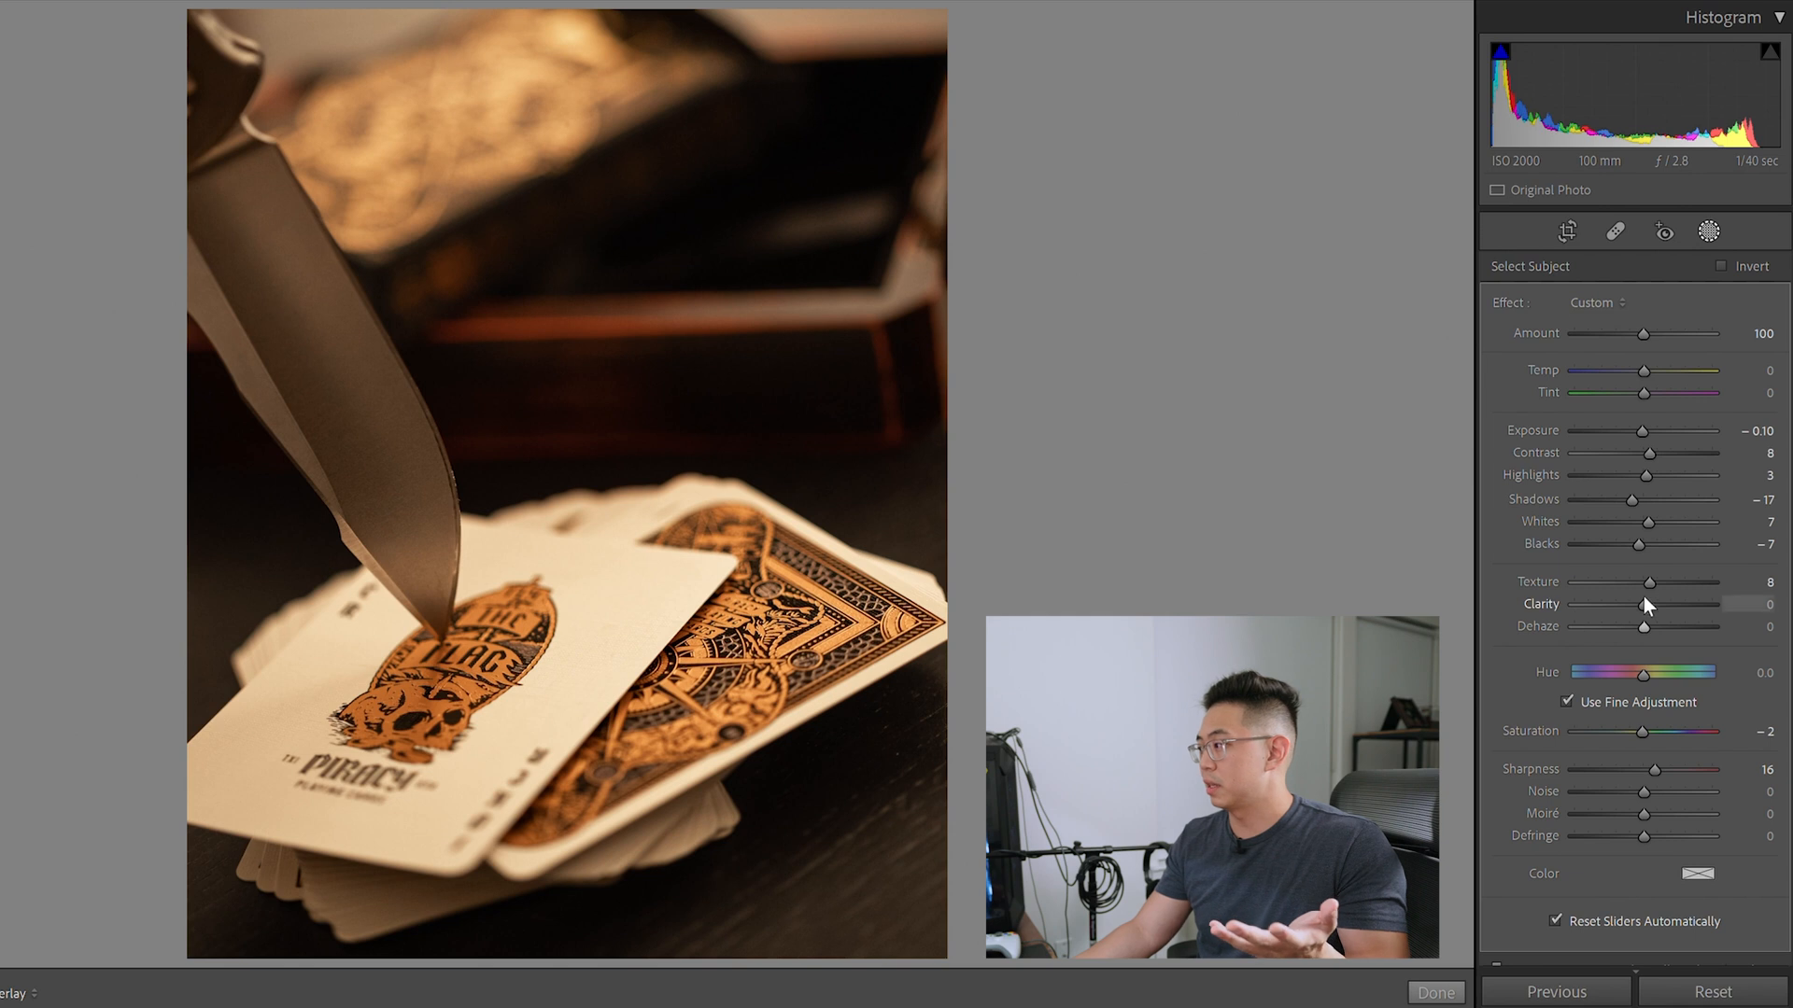
{"action": "left_click_drag", "start_coordinate": [1645, 603], "coordinate": [1652, 603]}
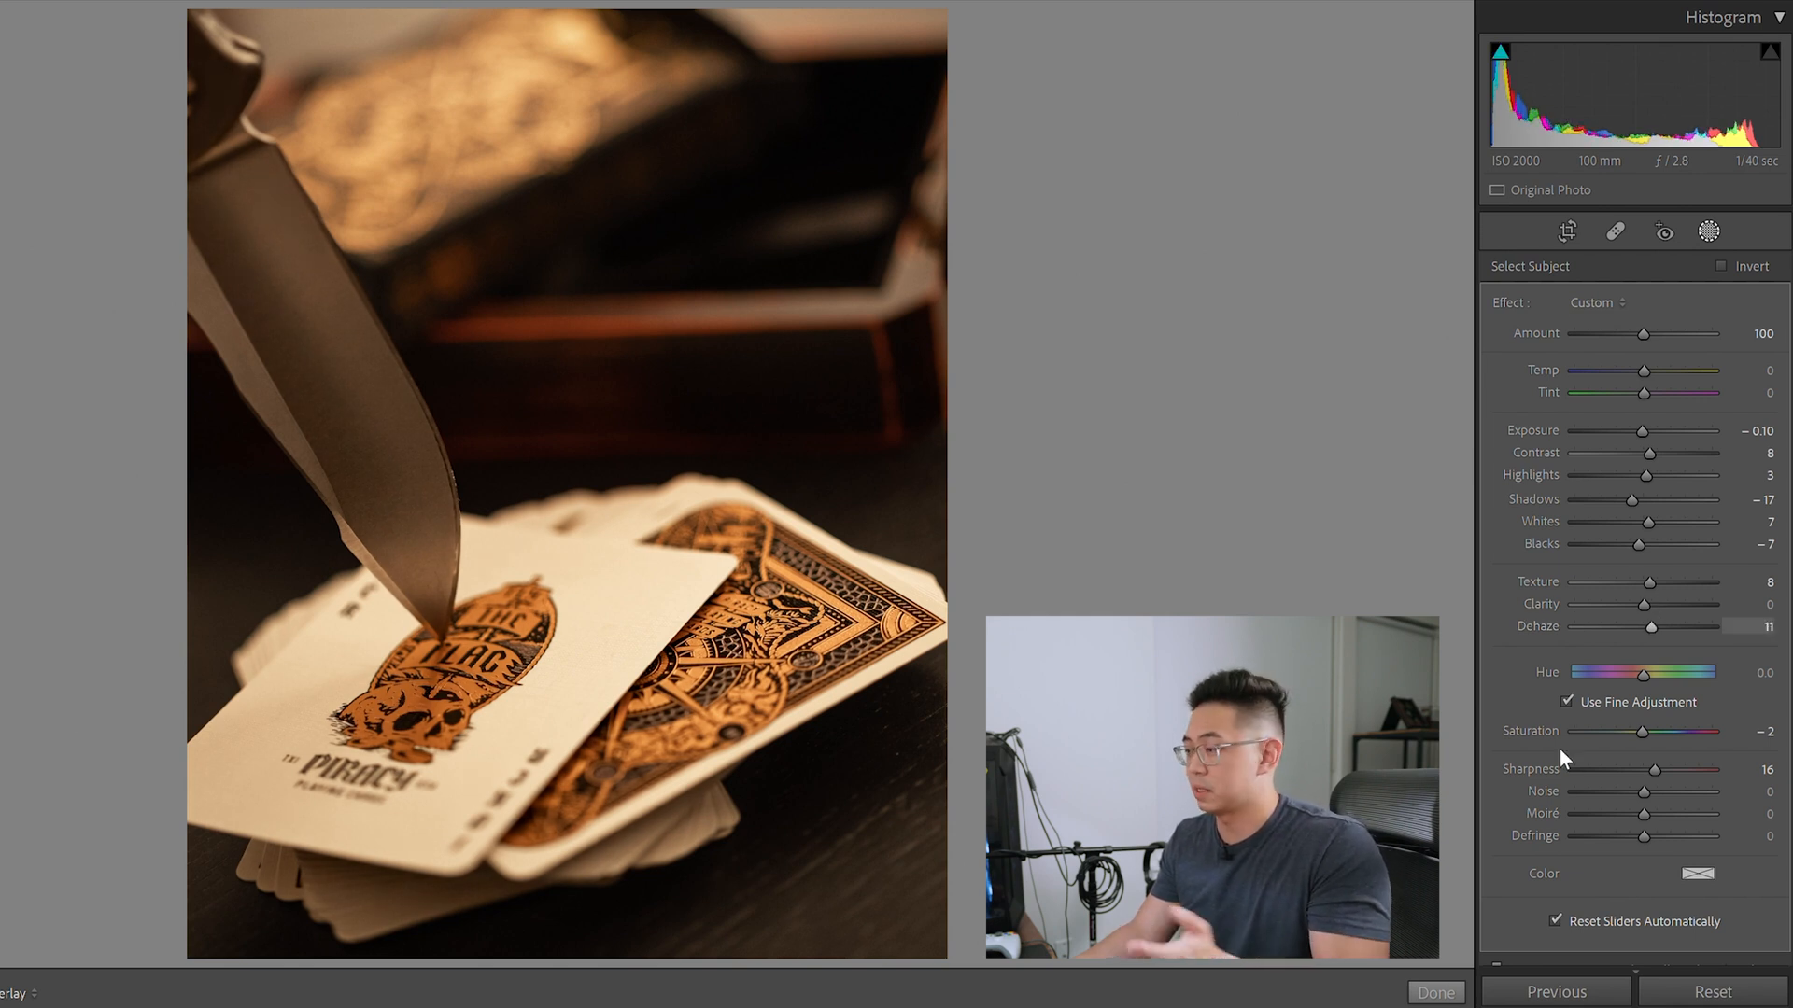
{"action": "mouse_move", "coordinate": [1445, 1001]}
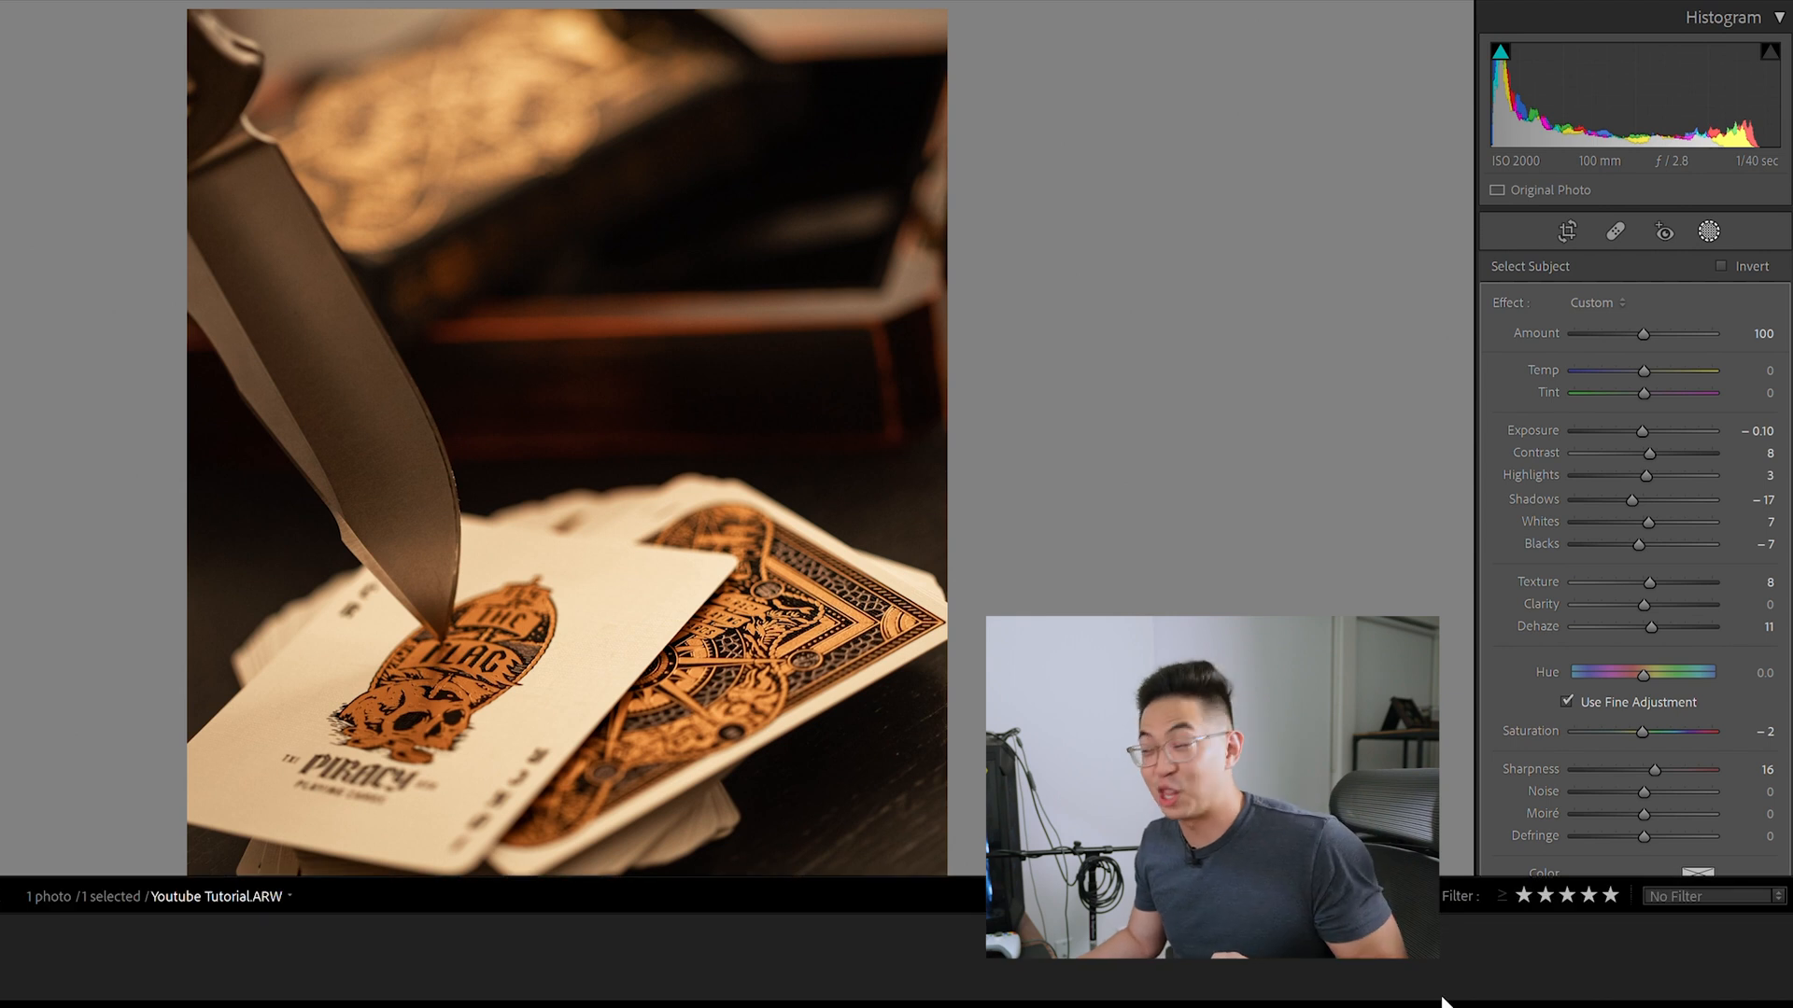
{"action": "left_click", "coordinate": [1421, 980]}
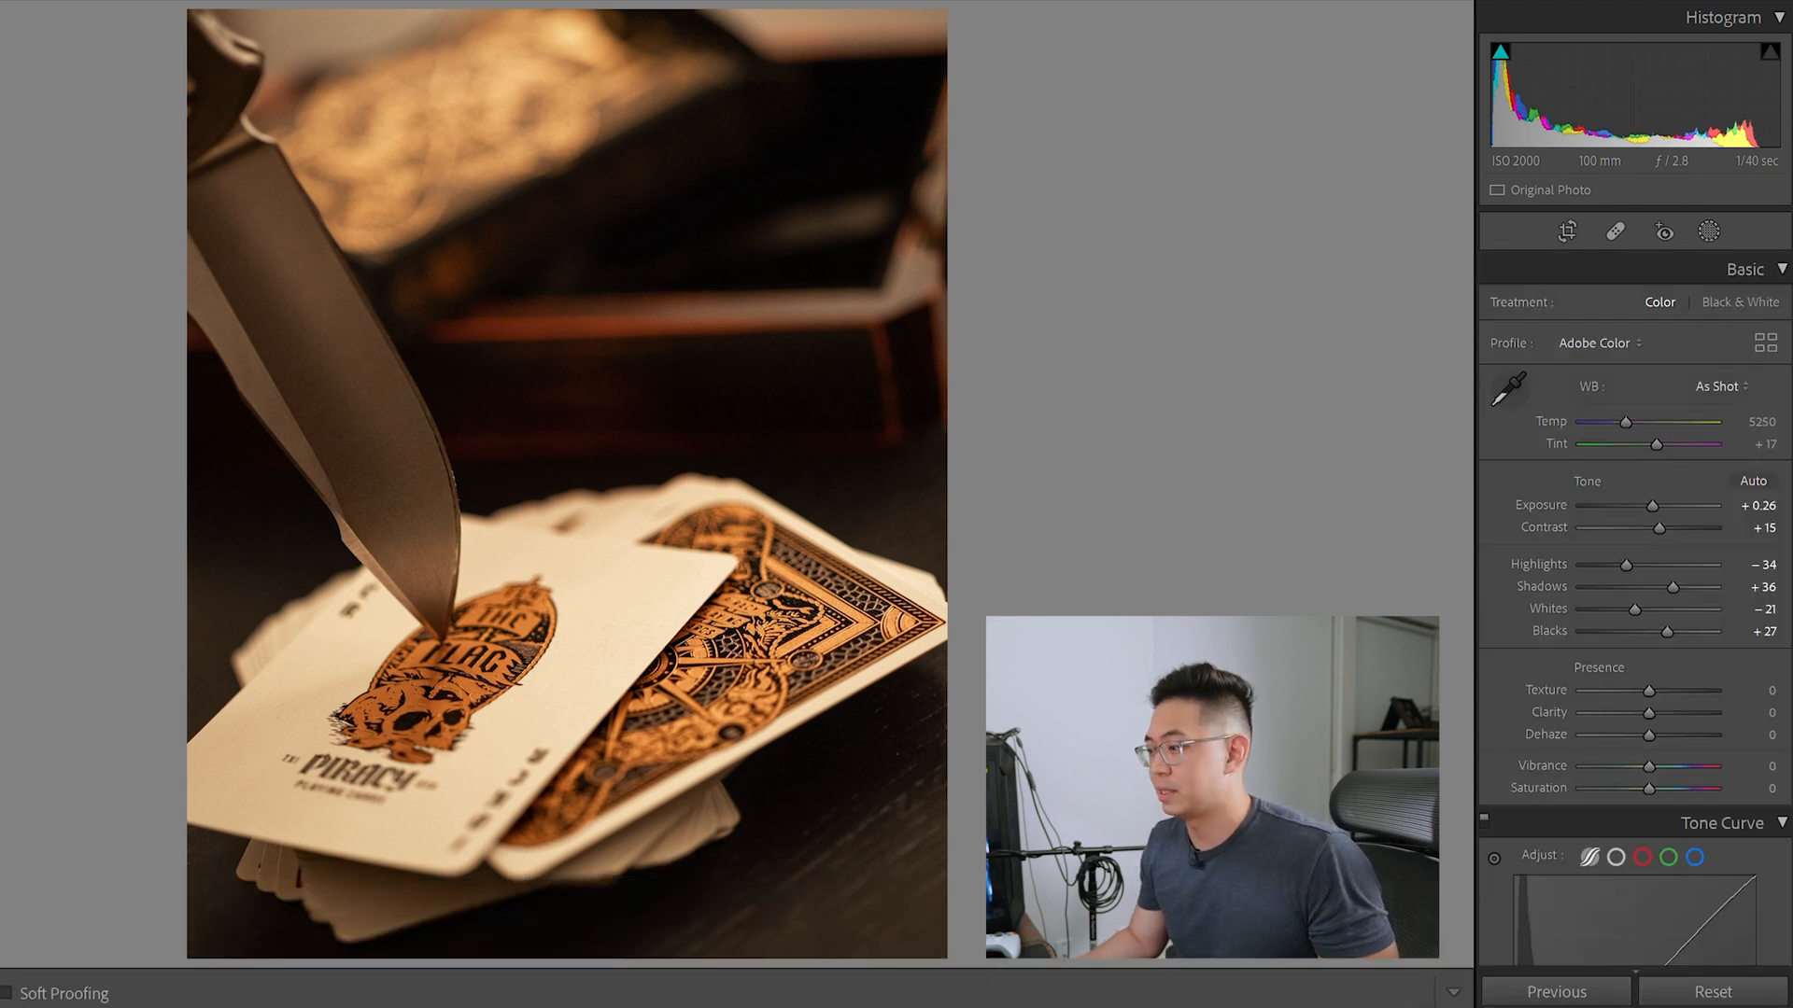
Add an inverted subject mask over the background with Exposure −0.23, Contrast 13, Highlights −13, Whites −20 and Dehaze 18
{"action": "left_click", "coordinate": [1707, 228]}
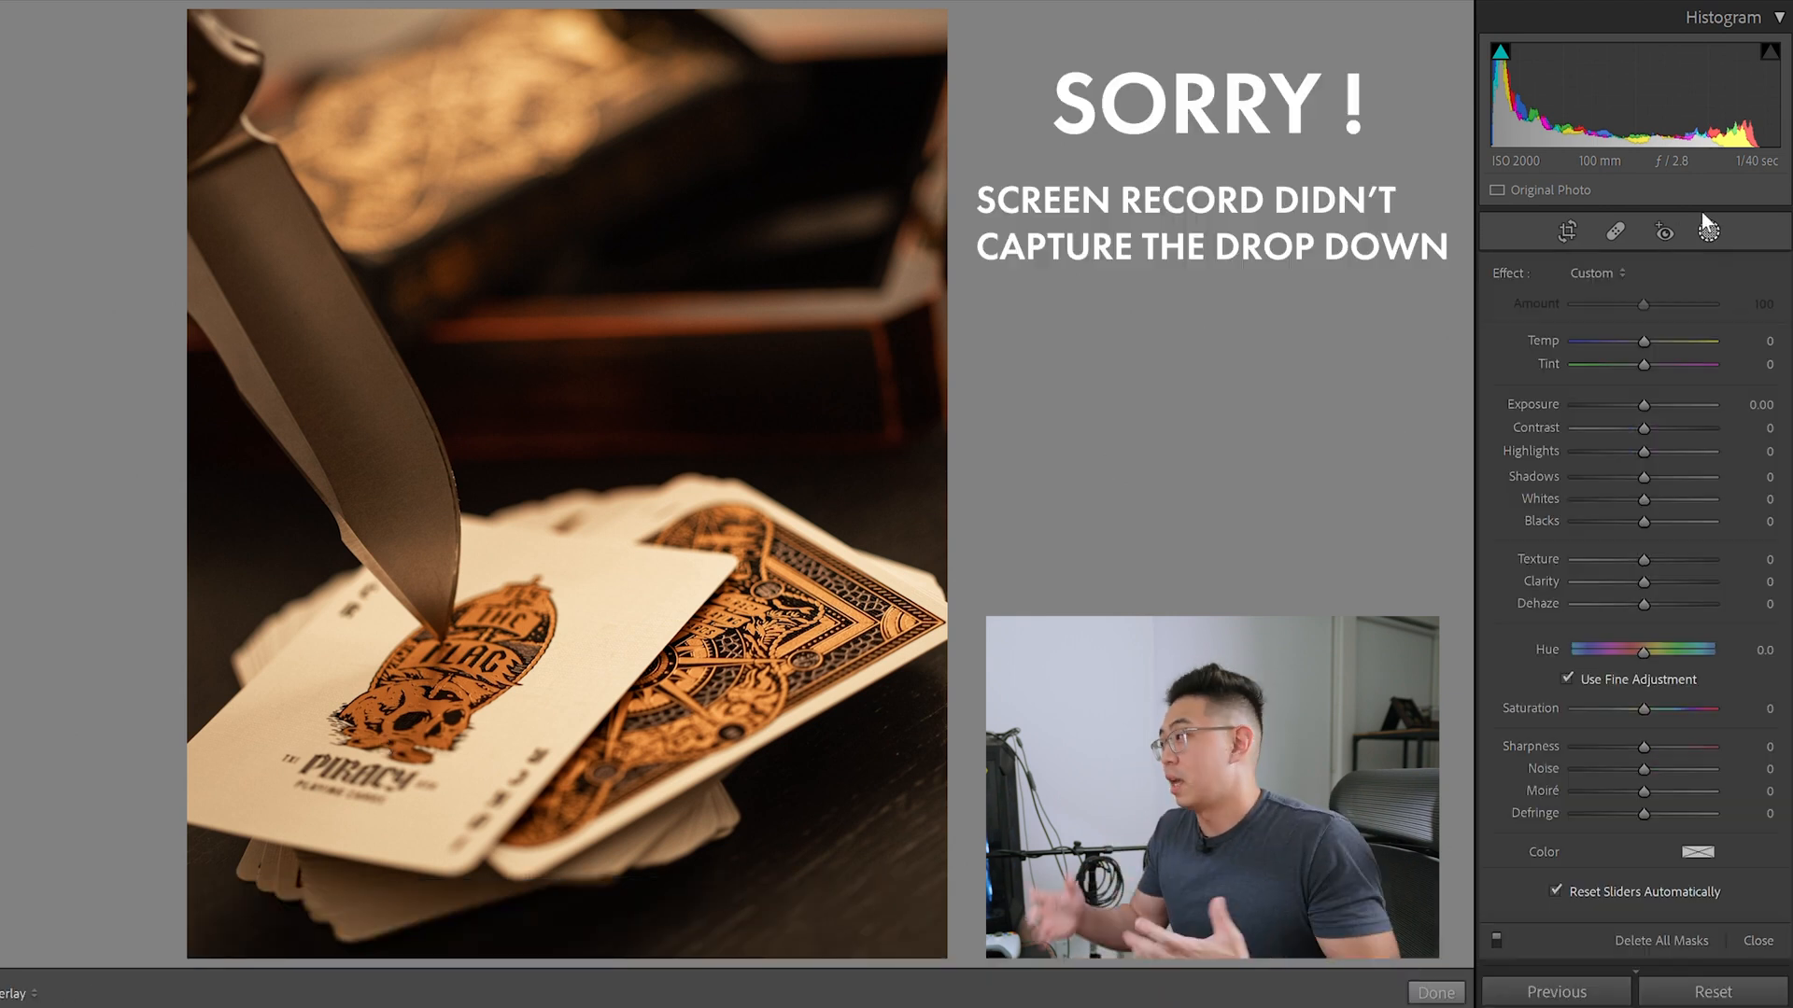
{"action": "left_click", "coordinate": [1428, 171]}
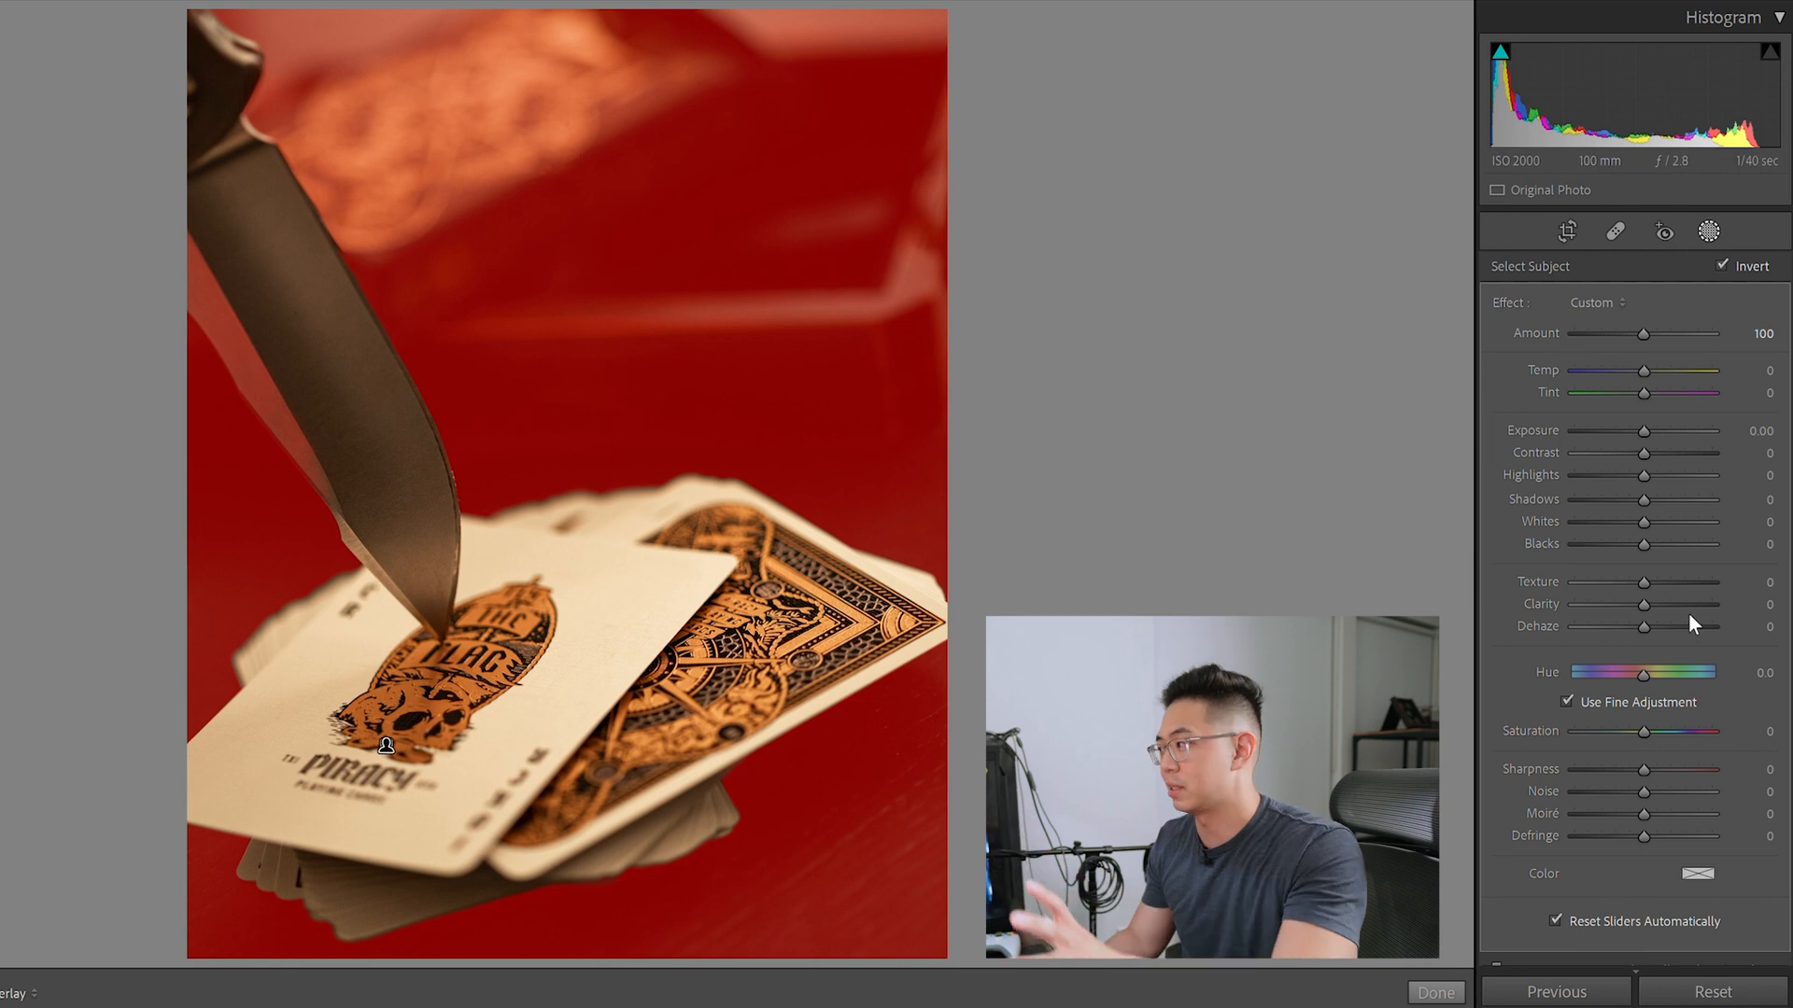
{"action": "left_click_drag", "start_coordinate": [1633, 496], "coordinate": [1629, 499]}
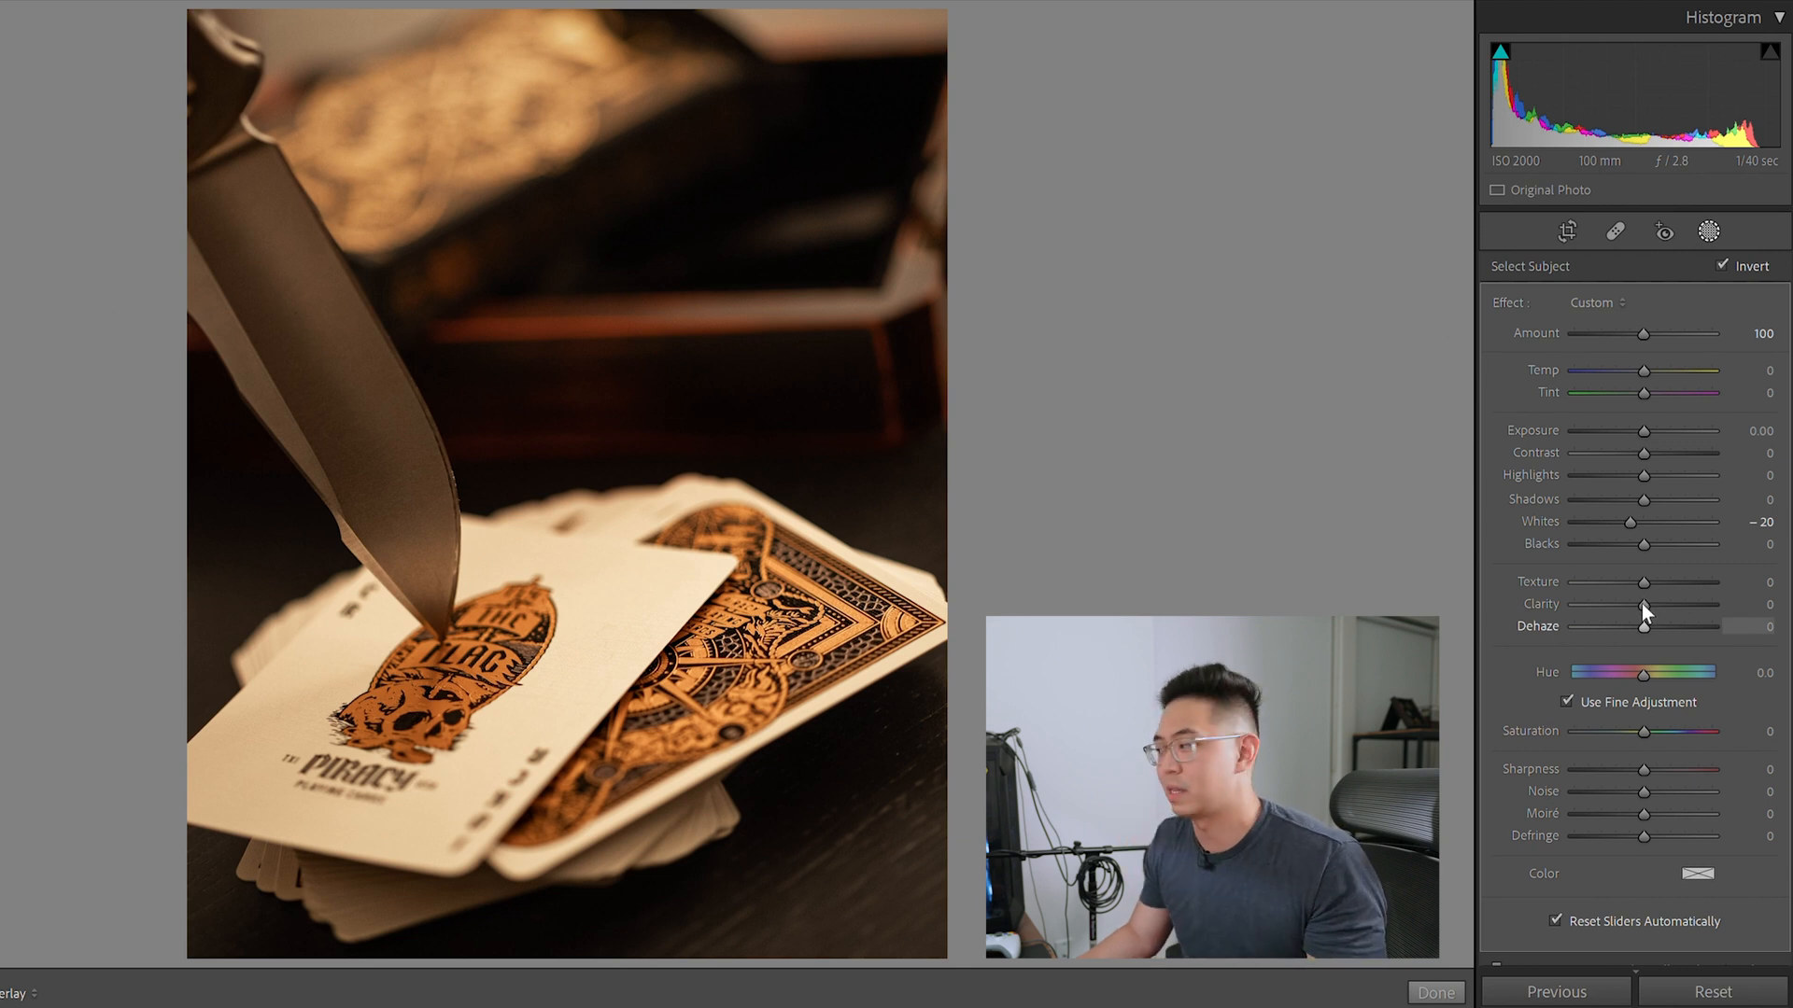
{"action": "left_click_drag", "start_coordinate": [1647, 603], "coordinate": [1655, 603]}
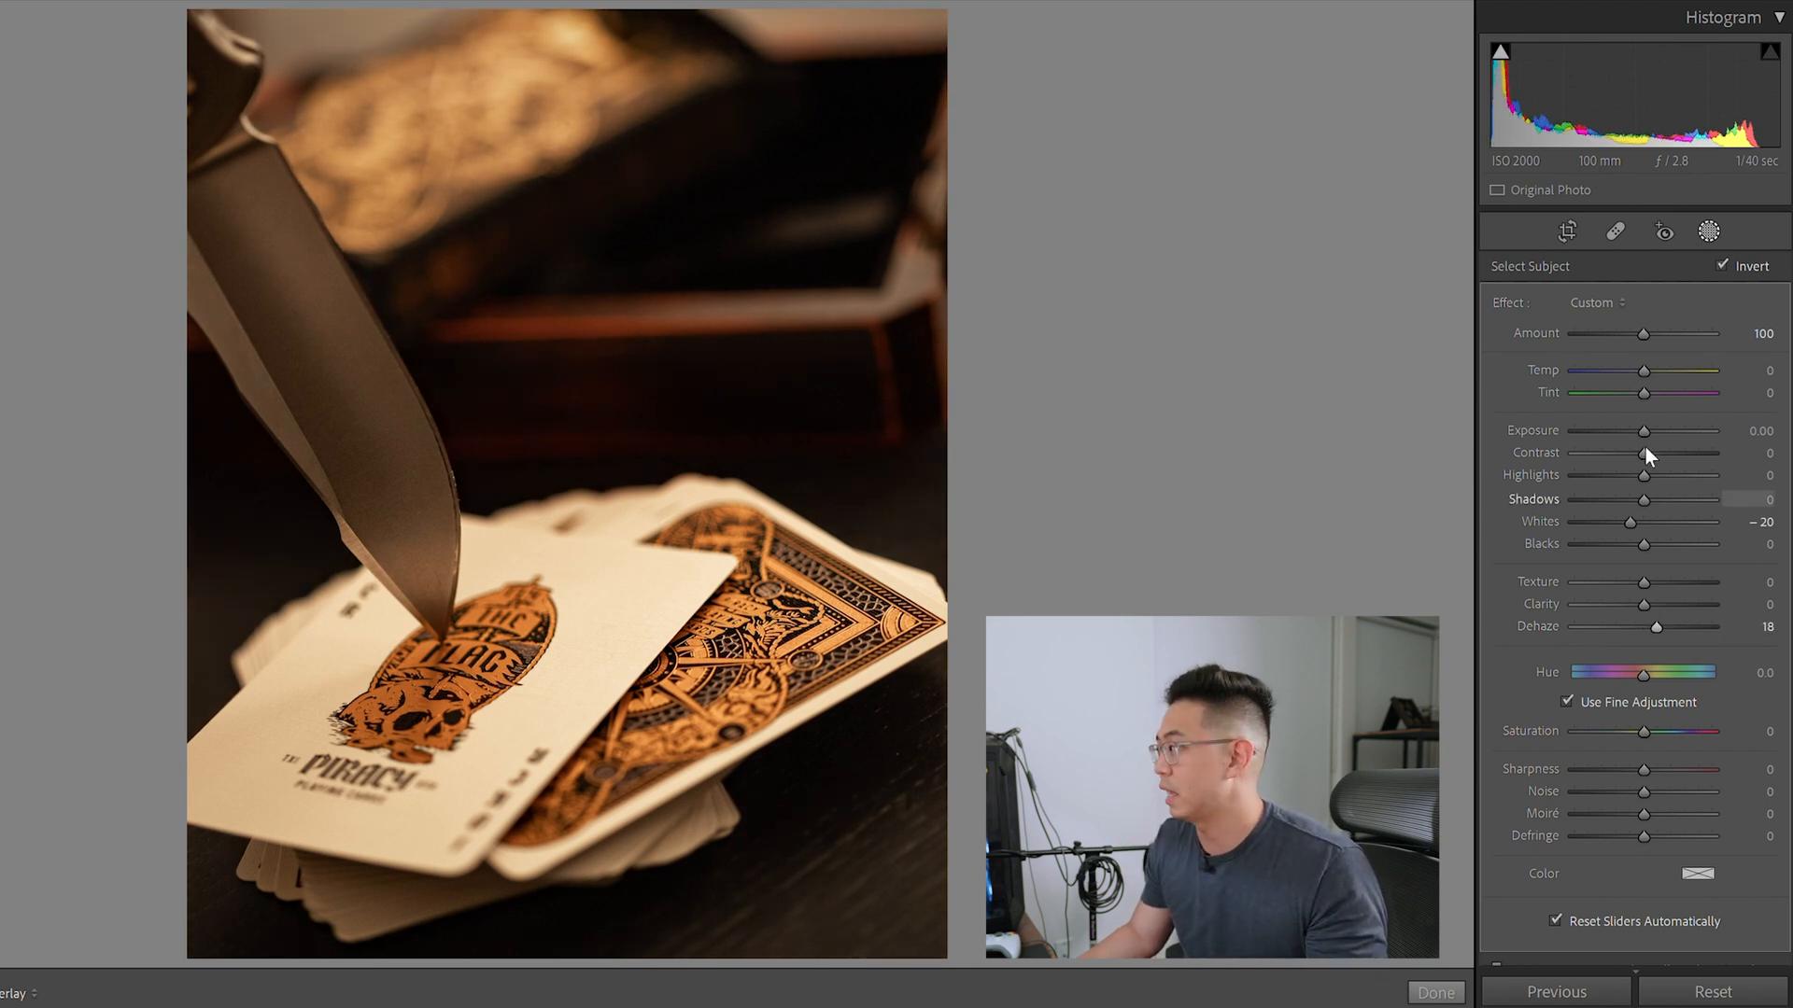
{"action": "left_click_drag", "start_coordinate": [1643, 431], "coordinate": [1640, 408]}
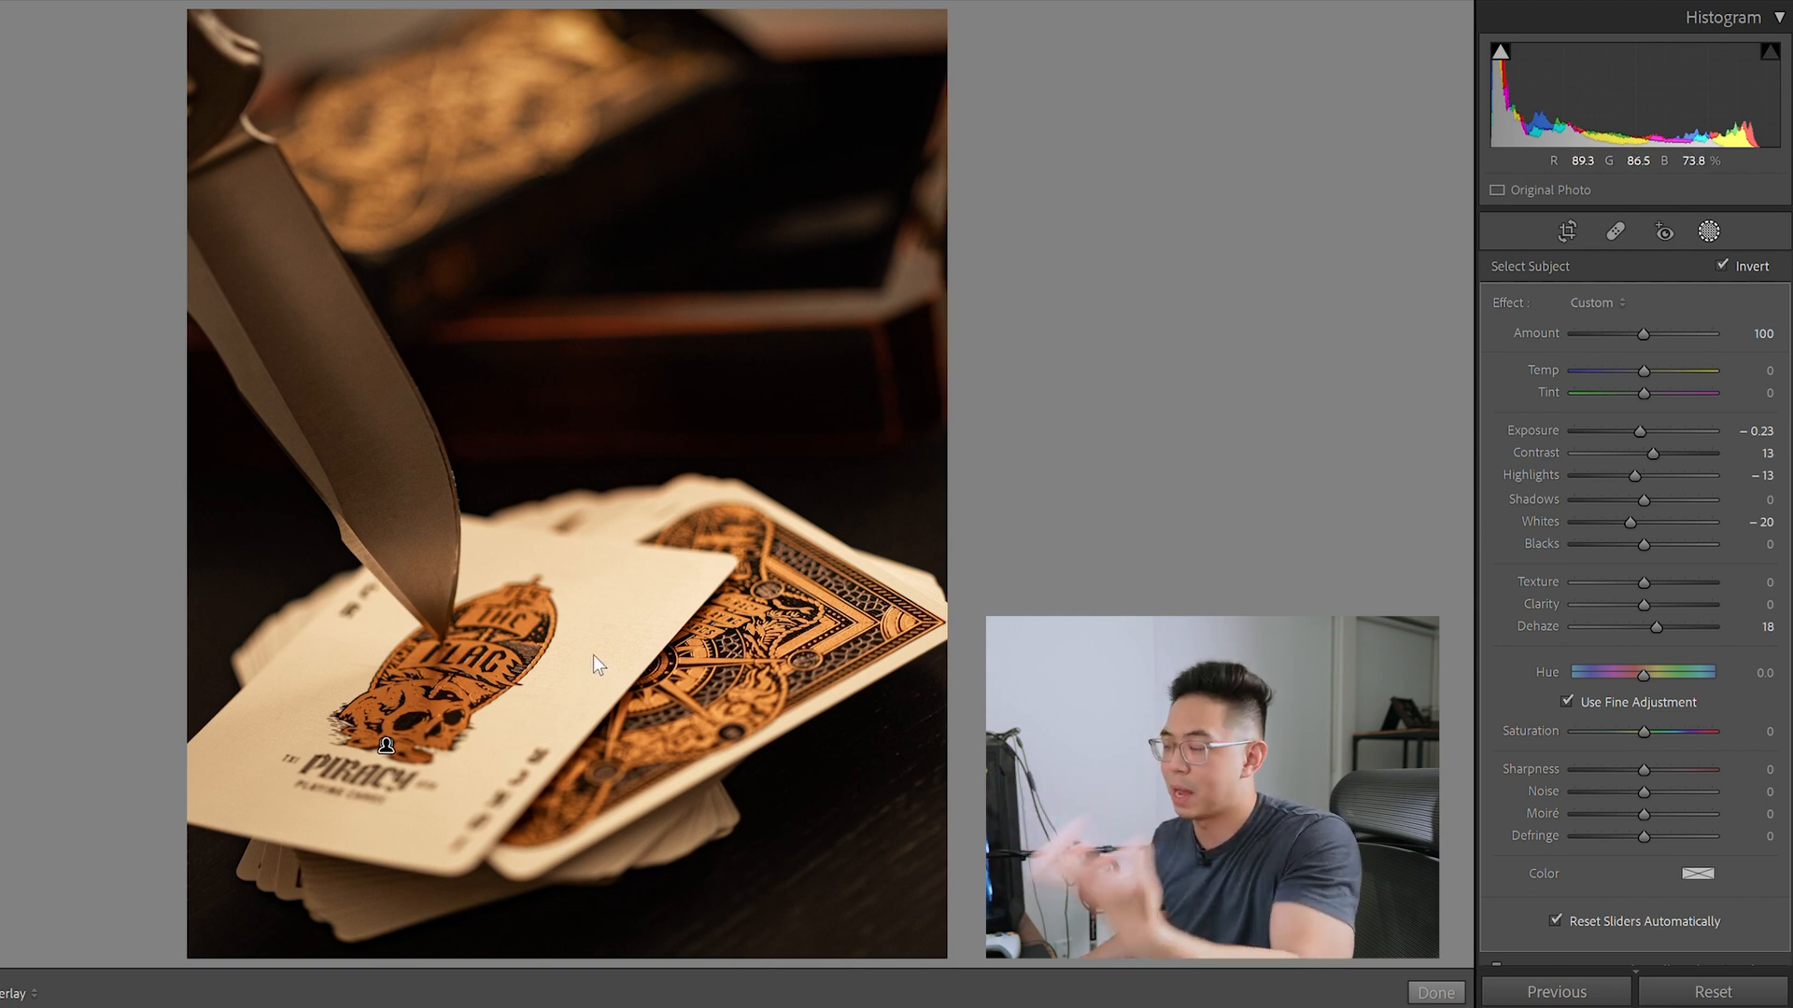
Set the background mask's Clarity to −2, Sharpness to −2 and Shadows to −7, and finish masking
{"action": "mouse_move", "coordinate": [1643, 579]}
{"action": "left_mouse_down"}
{"action": "mouse_move", "coordinate": [1629, 582]}
{"action": "mouse_move", "coordinate": [1643, 581]}
{"action": "left_mouse_up"}
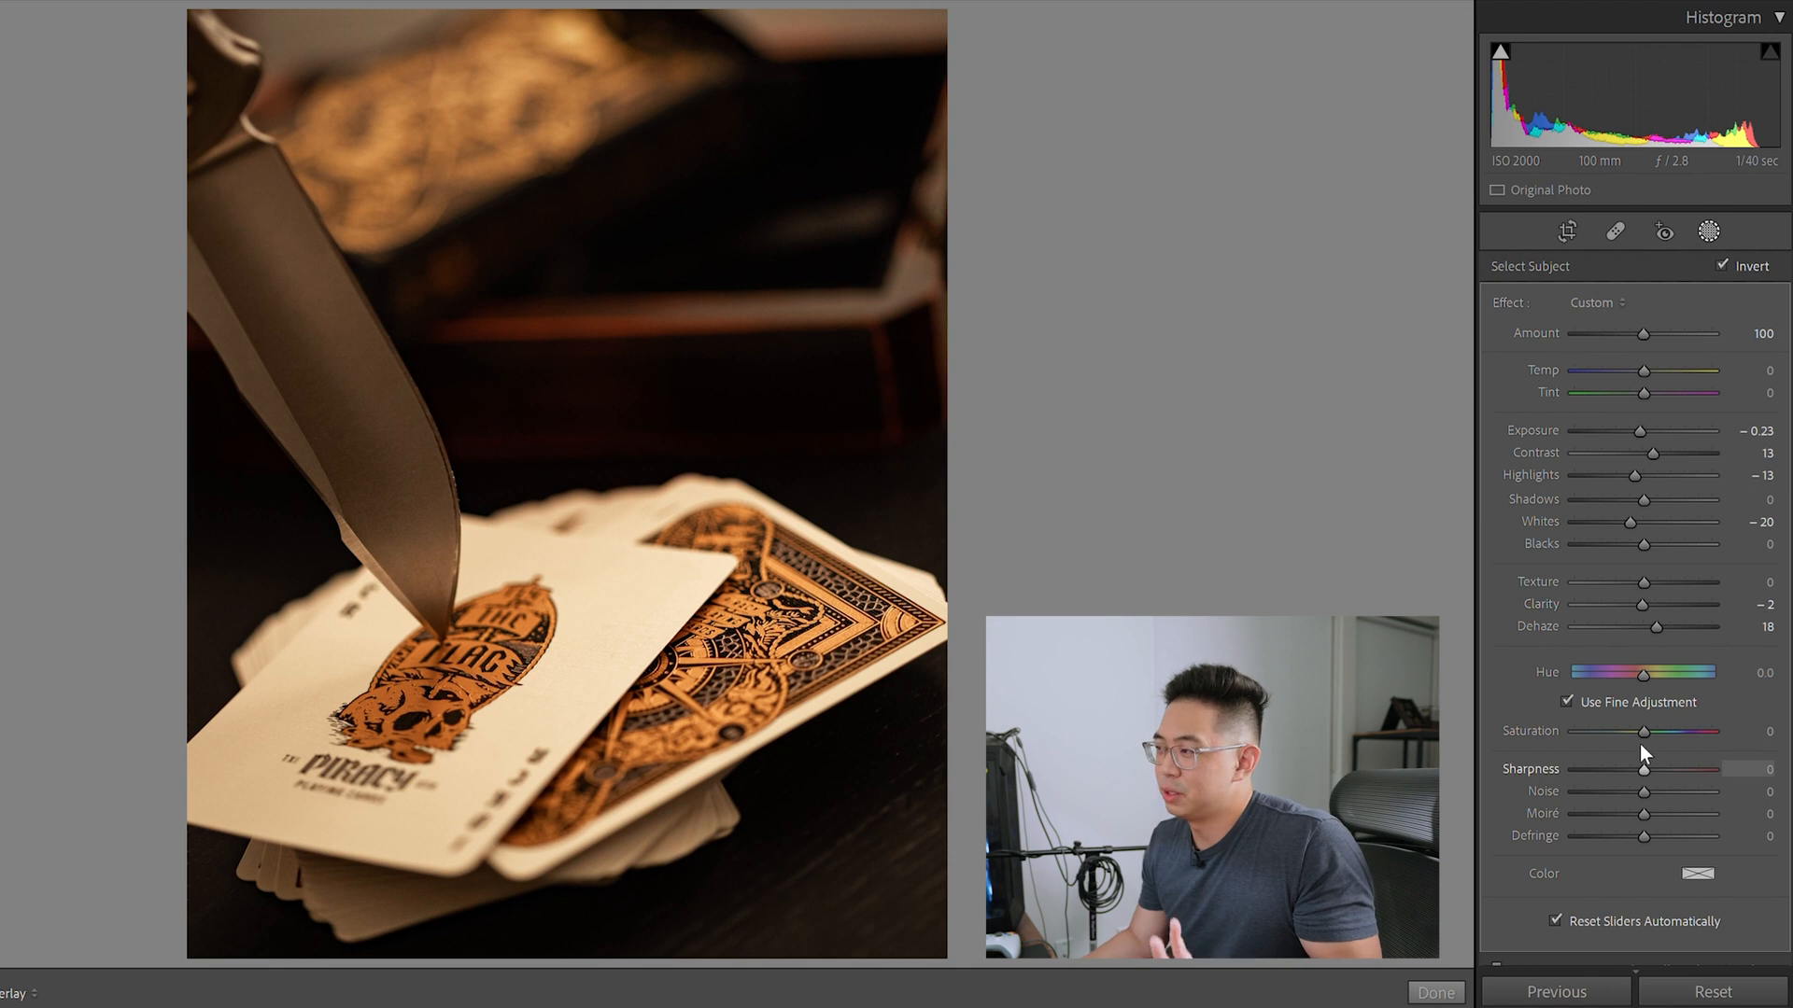
{"action": "left_click_drag", "start_coordinate": [1640, 743], "coordinate": [1638, 742]}
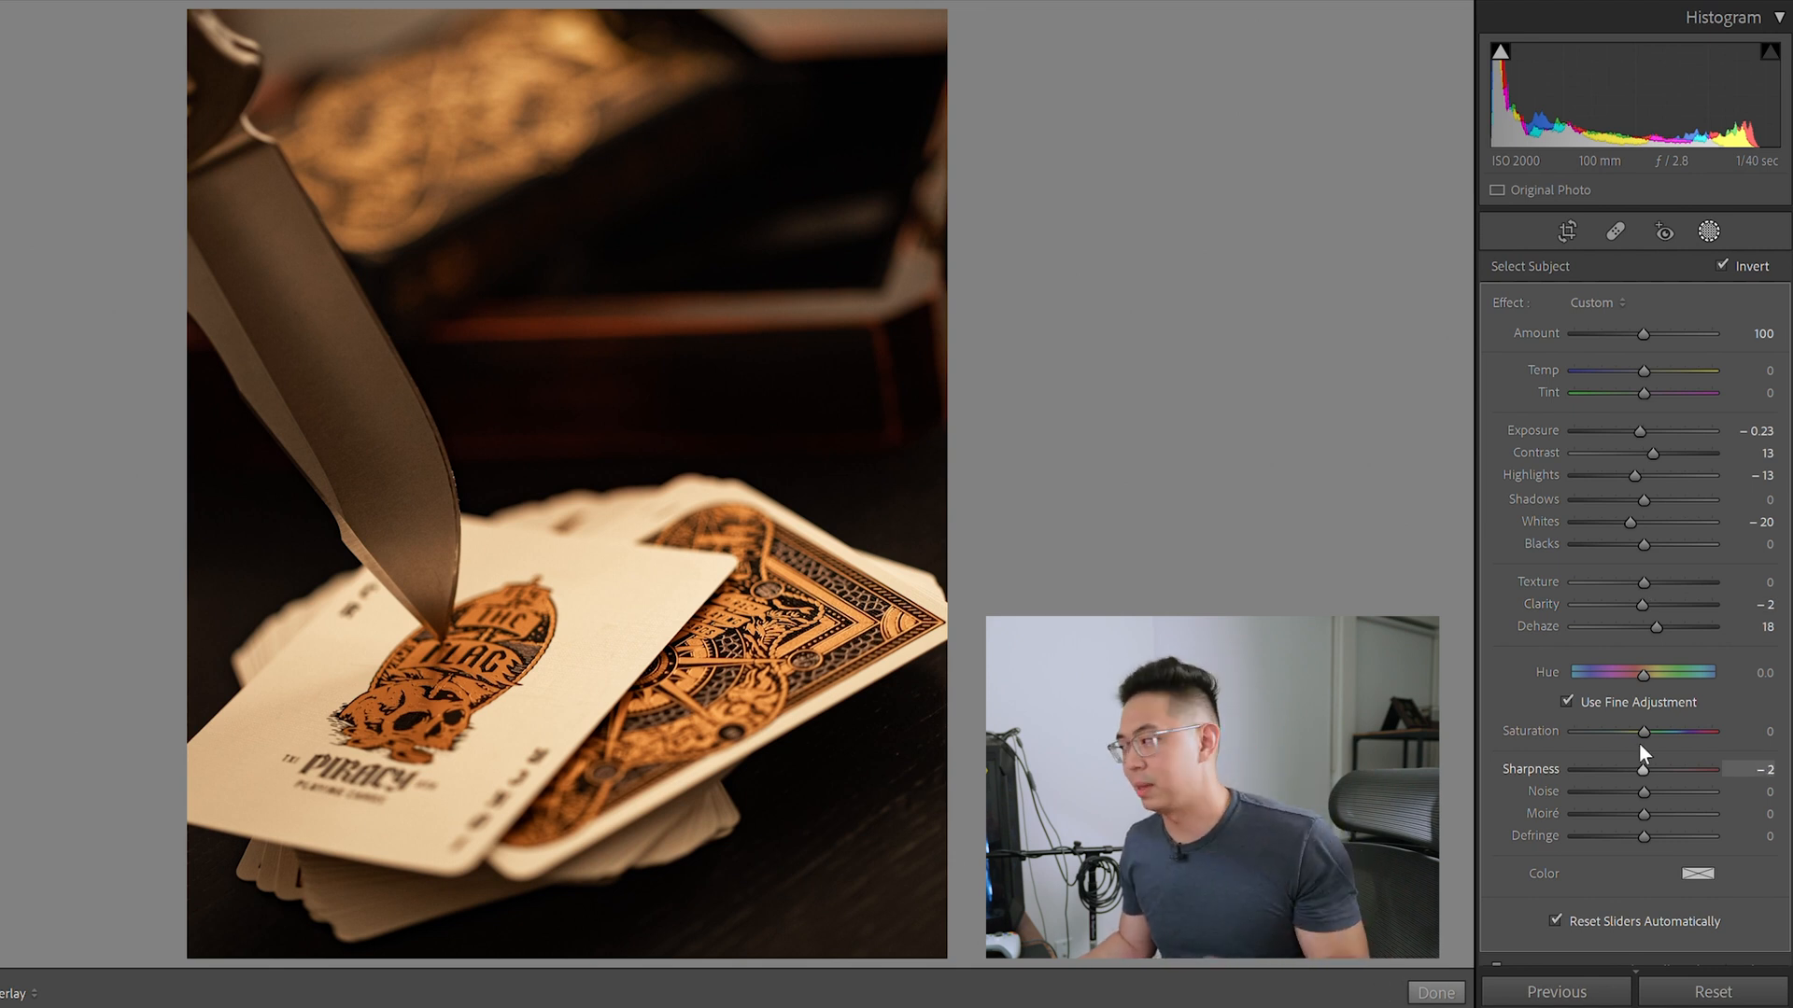
{"action": "left_click_drag", "start_coordinate": [1645, 478], "coordinate": [1639, 468]}
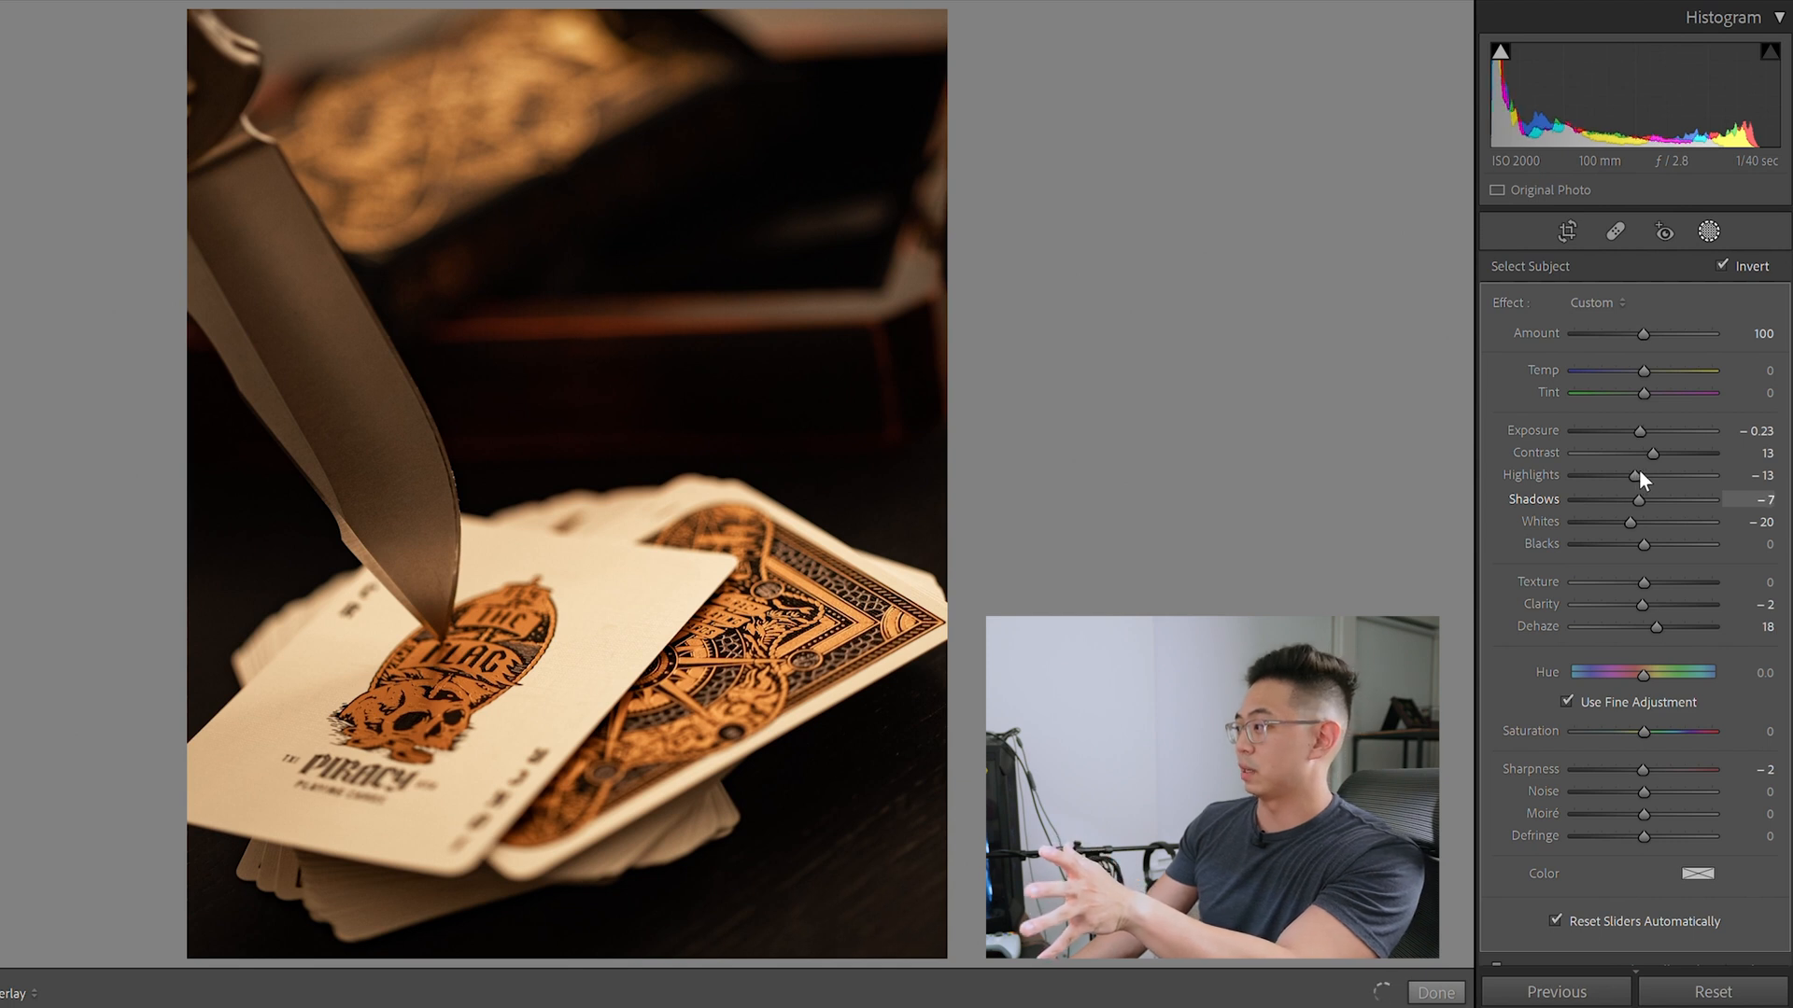
{"action": "left_click", "coordinate": [1436, 992]}
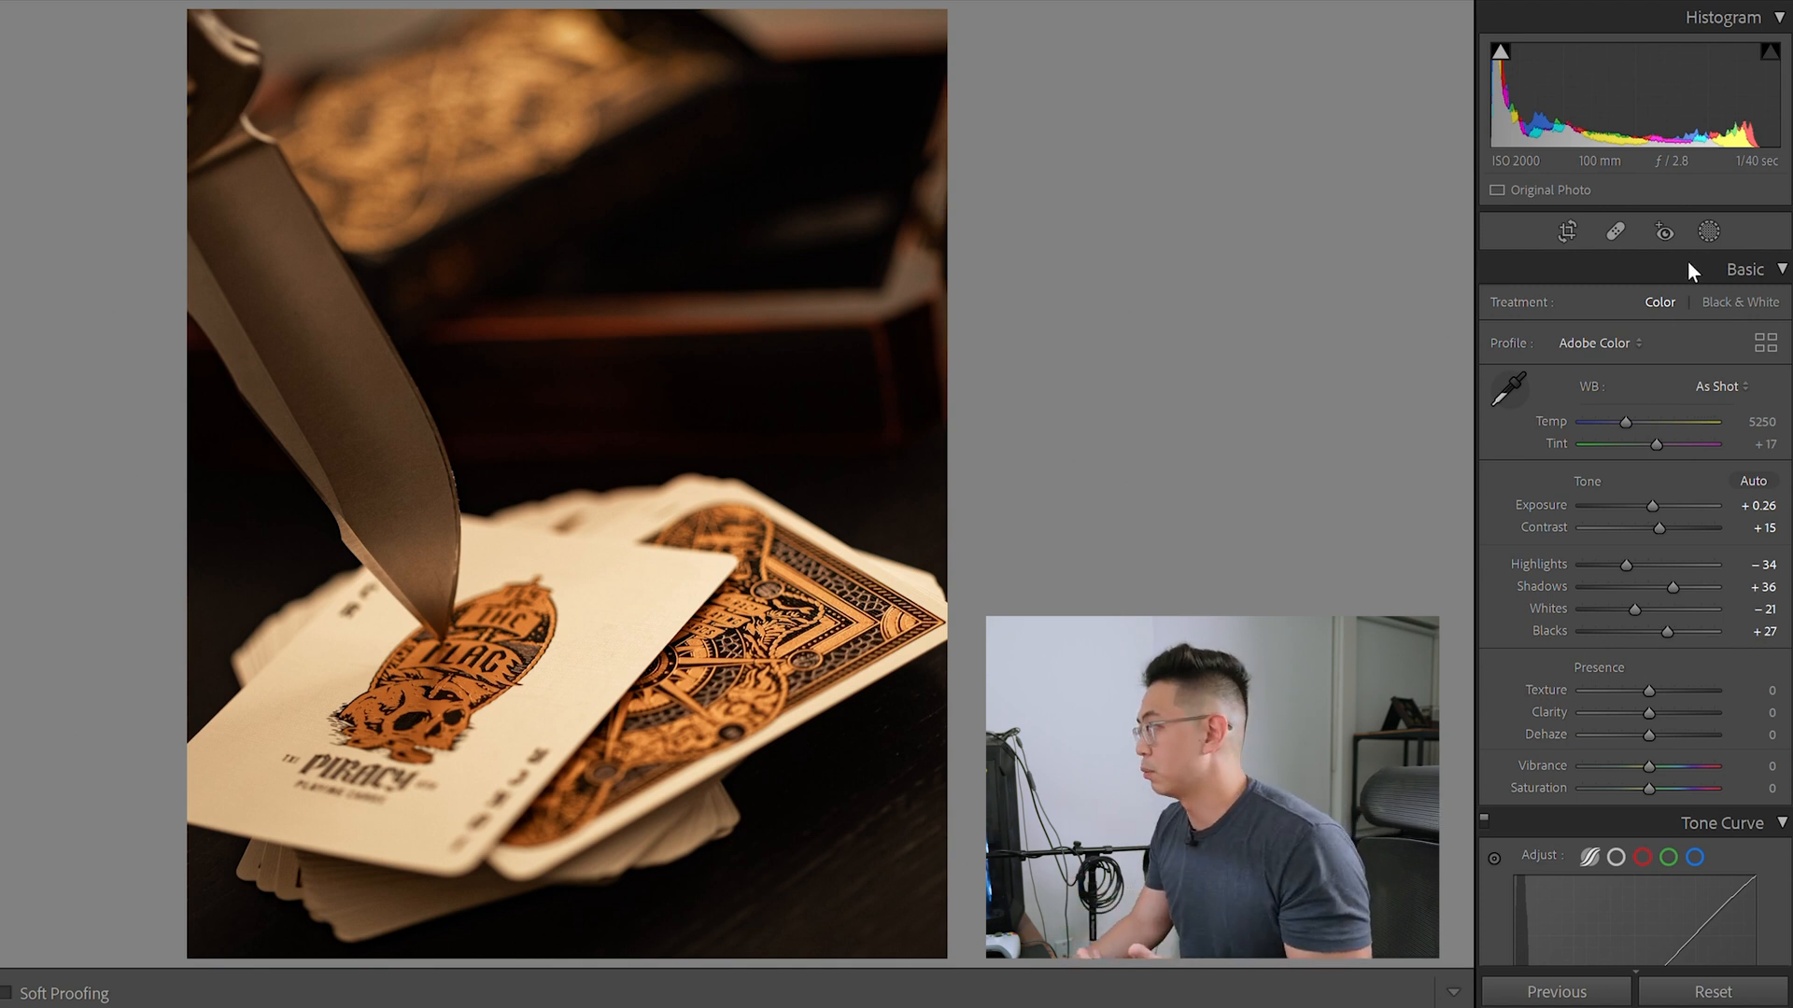
{"action": "left_click", "coordinate": [1709, 230]}
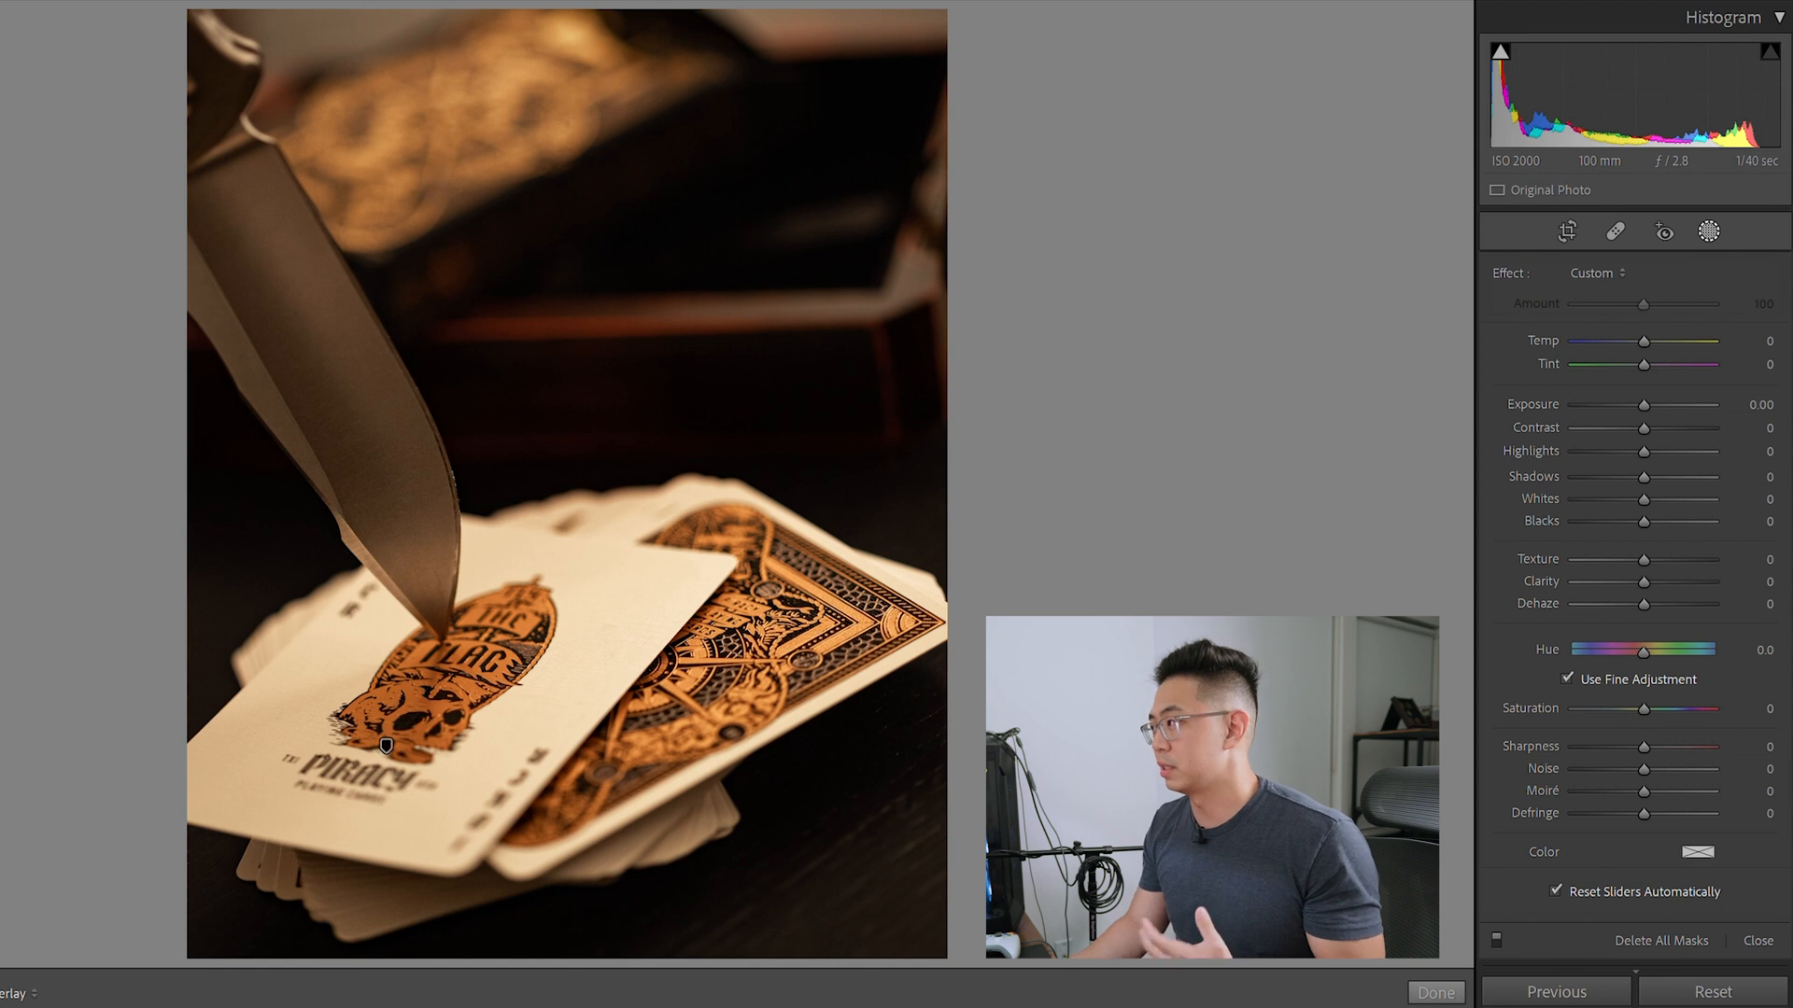
{"action": "left_click", "coordinate": [1435, 992]}
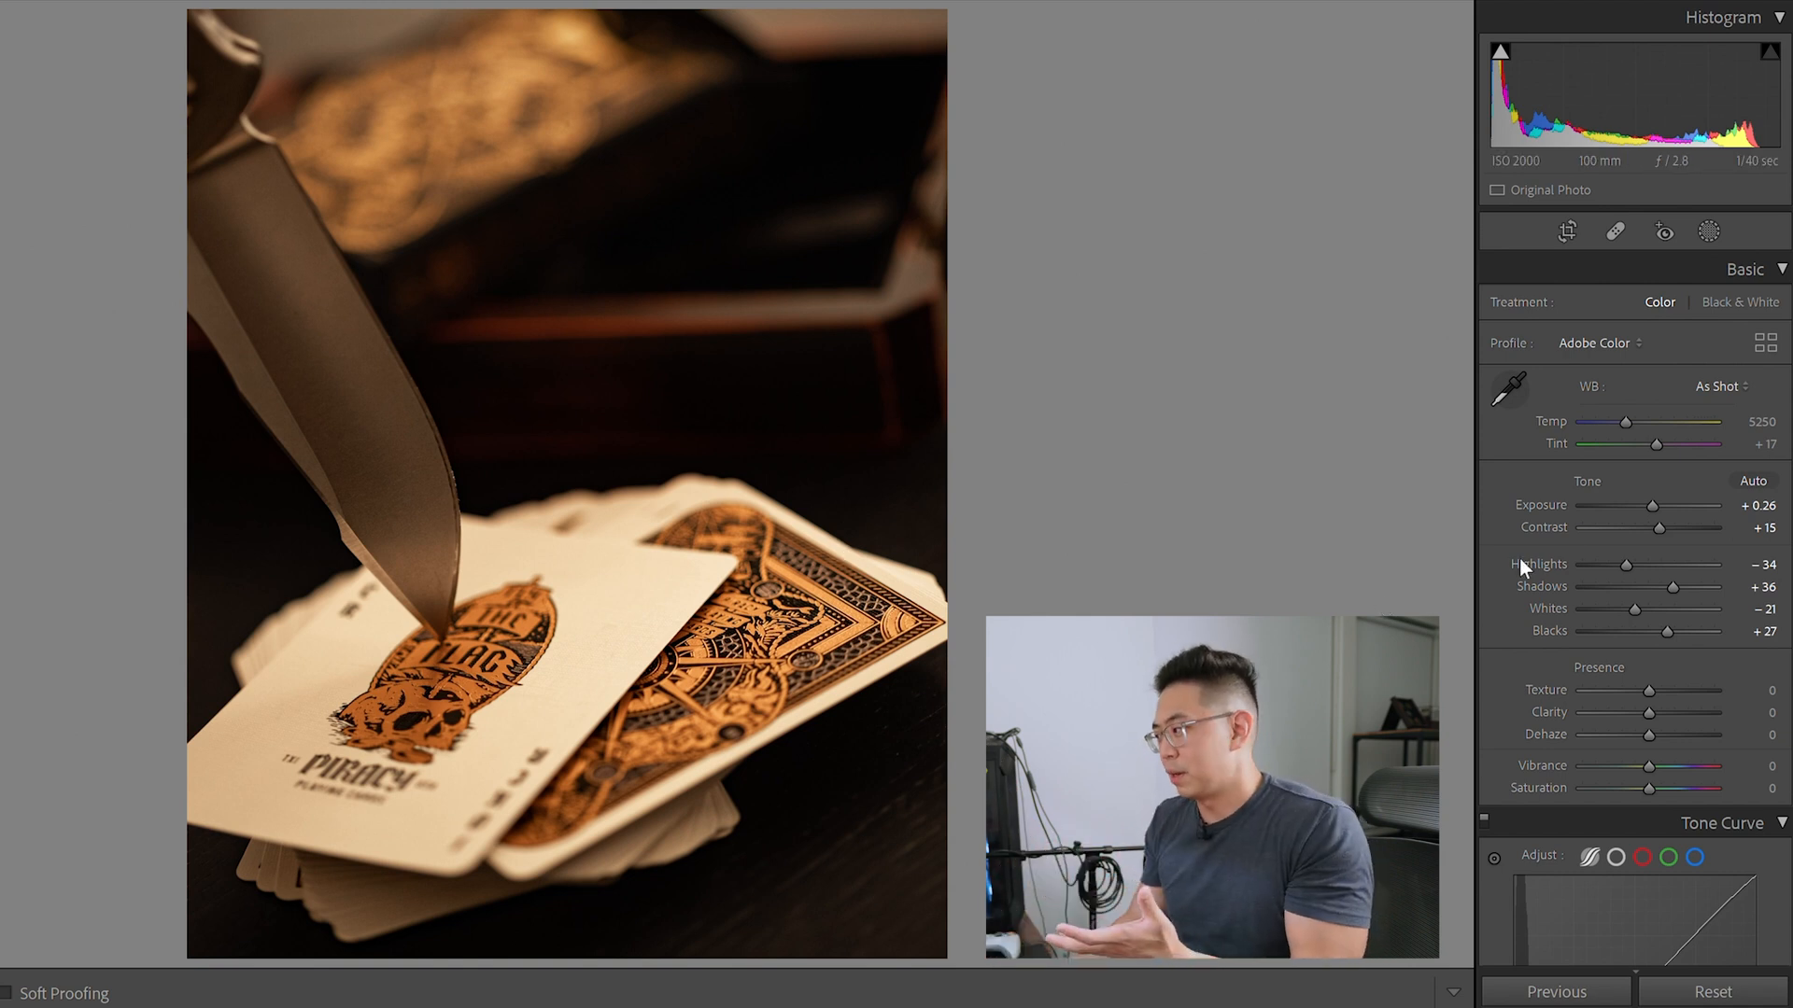
Refine the photo's basic adjustments to Highlights −23, Shadows +31, Texture +2 and Saturation −3
{"action": "left_click", "coordinate": [1618, 544]}
{"action": "left_click_drag", "start_coordinate": [1617, 543], "coordinate": [1663, 562]}
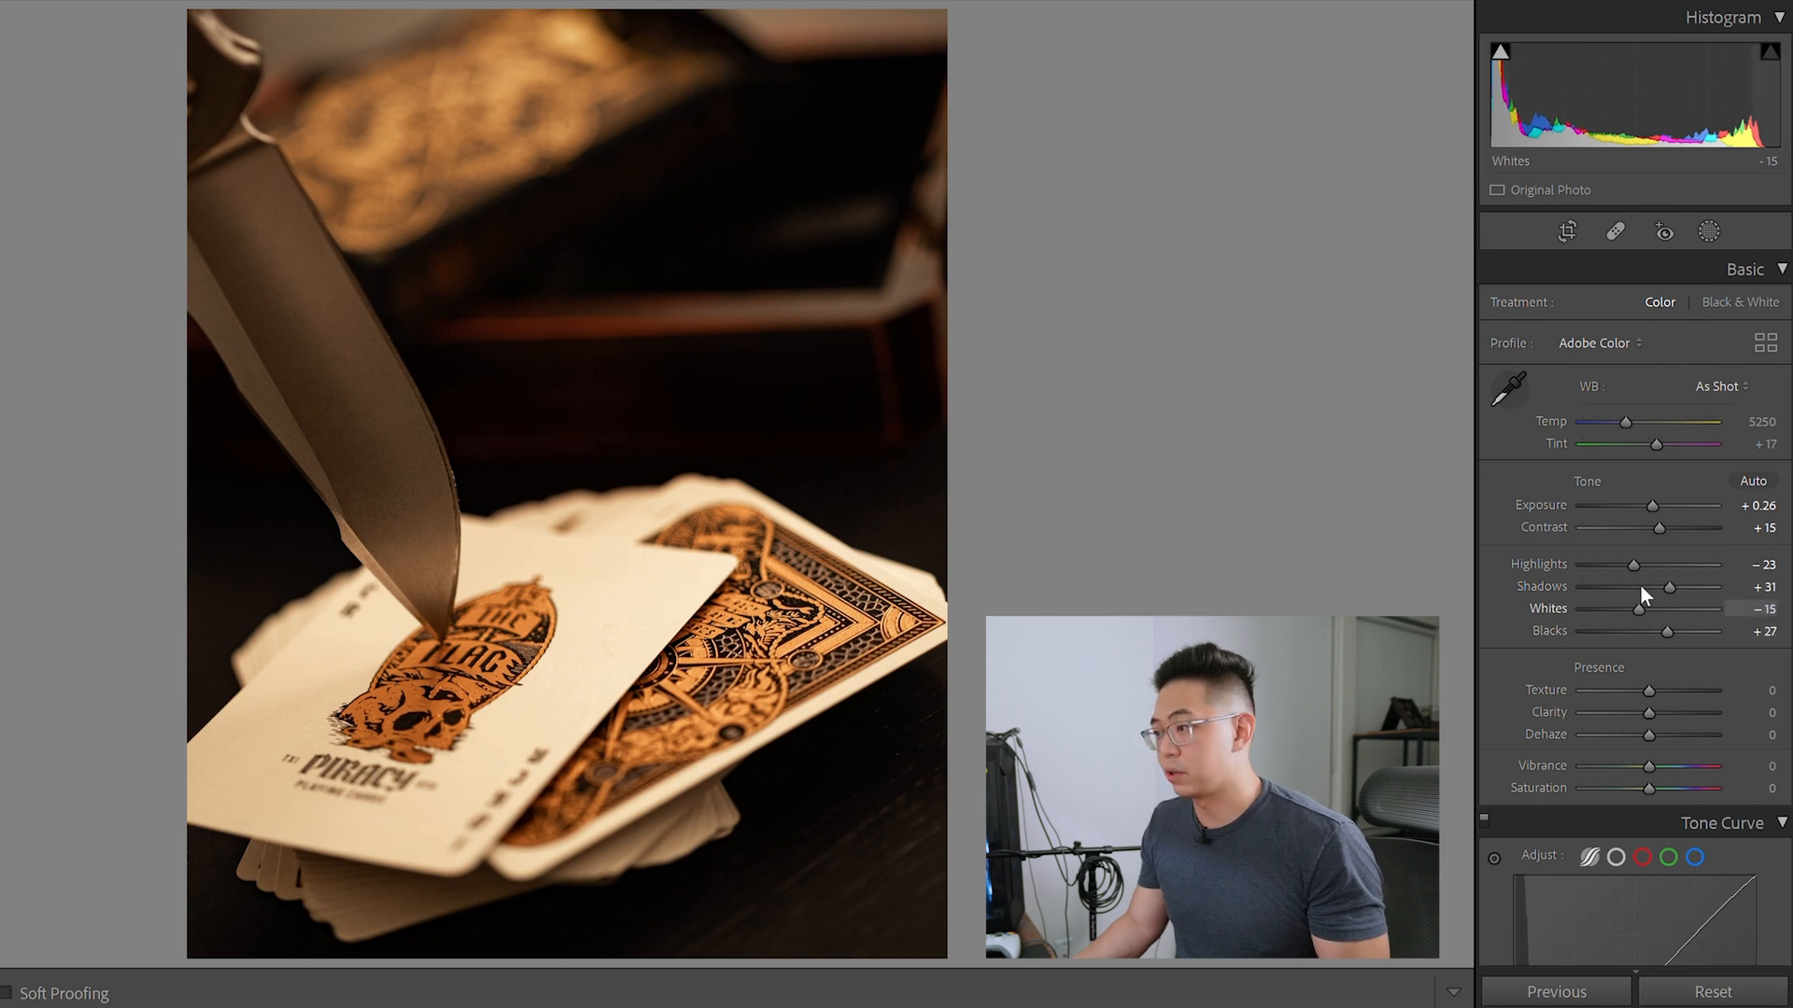
{"action": "left_click_drag", "start_coordinate": [1649, 664], "coordinate": [1650, 665]}
{"action": "left_click_drag", "start_coordinate": [1644, 757], "coordinate": [1637, 761]}
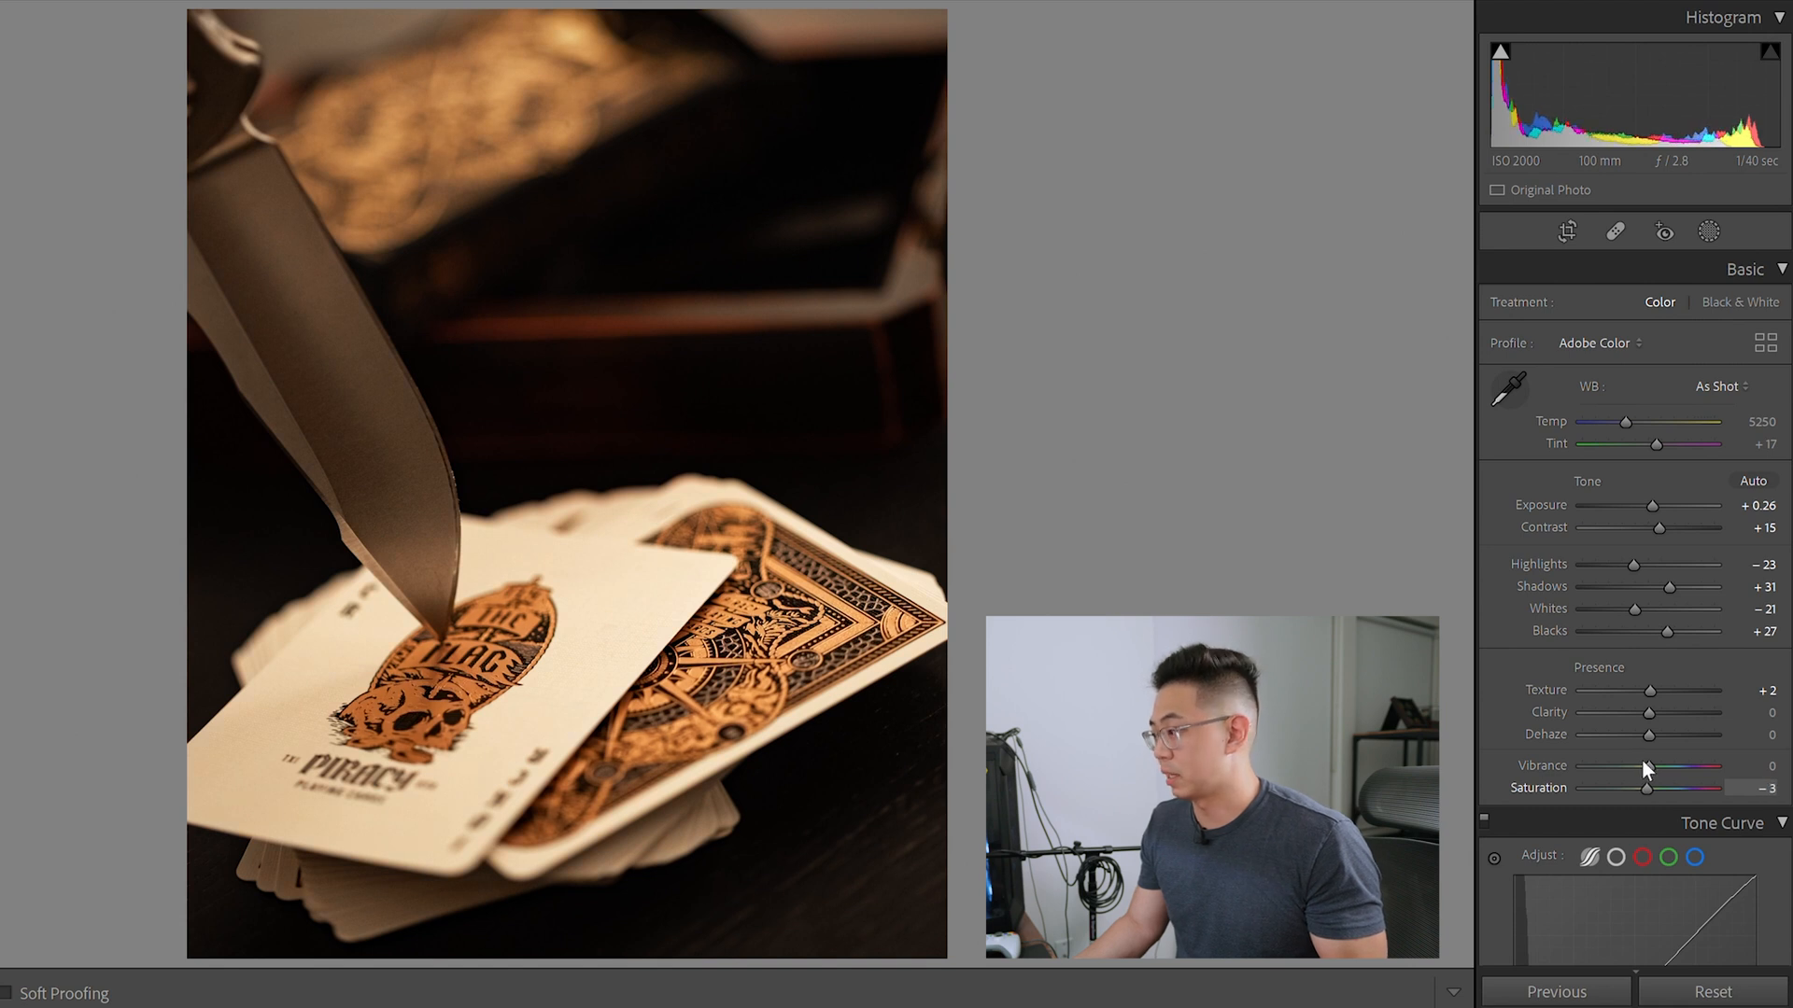